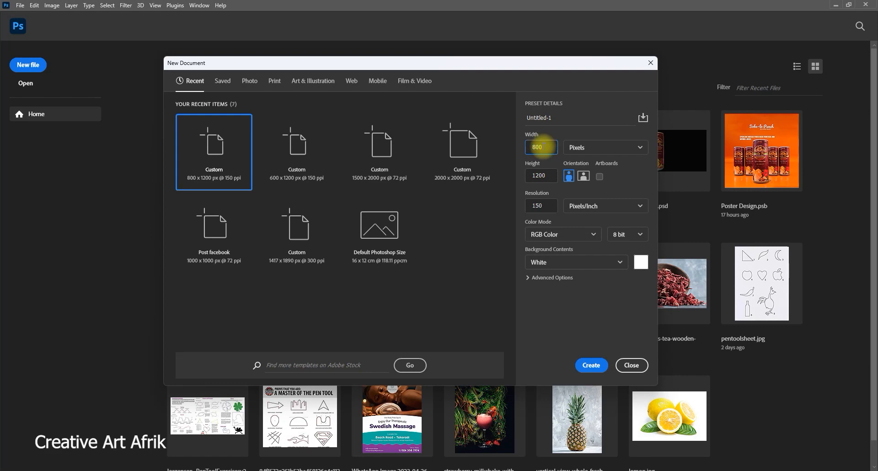
# Create a new 800 × 1200 px RGB document with a white background, setting the resolution to 72 pixels/inch.
pyautogui.doubleClick(544, 147)
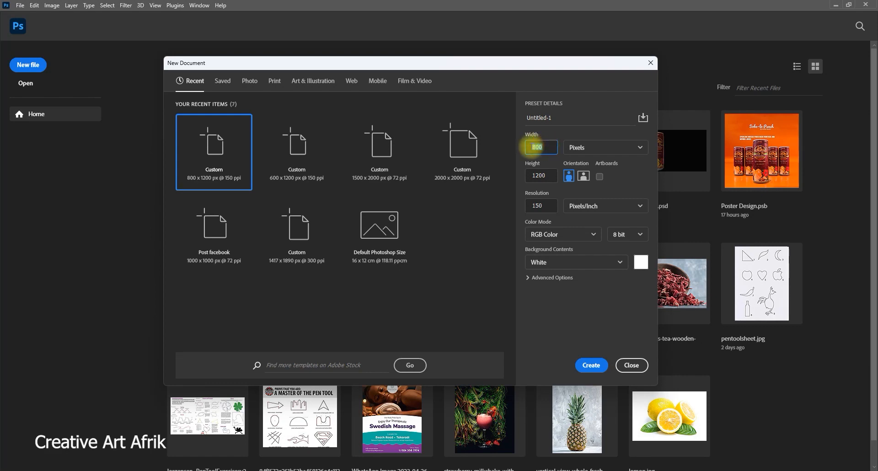
pyautogui.doubleClick(540, 175)
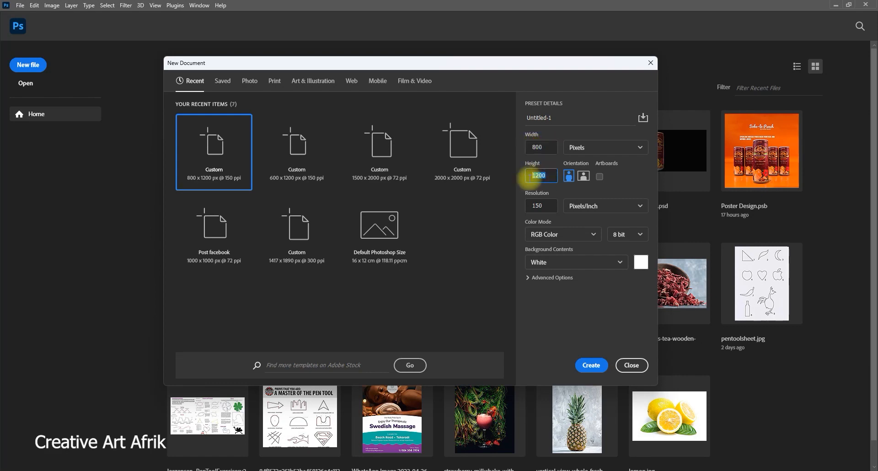
pyautogui.doubleClick(539, 204)
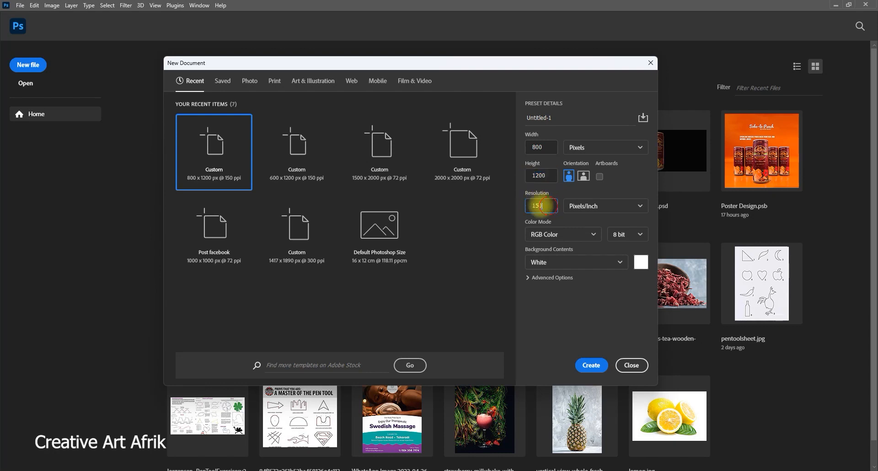
pyautogui.write('72')
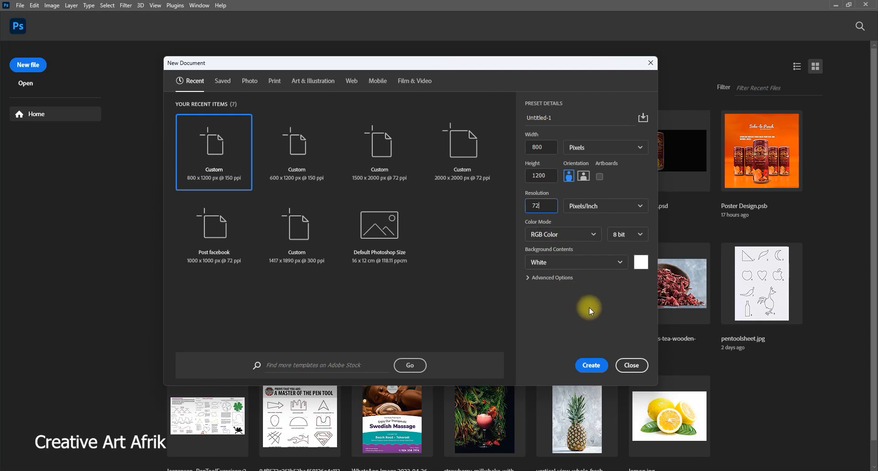
pyautogui.click(594, 364)
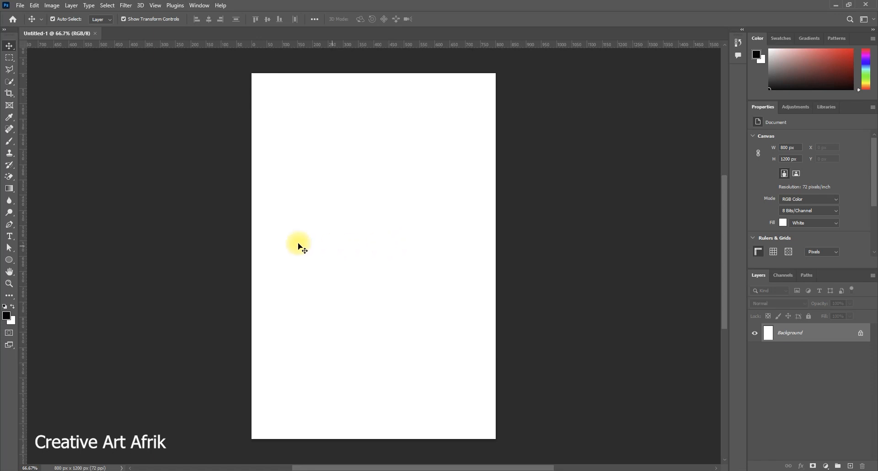
# Draw a rectangle shape about 868 × 1243 px that covers the whole canvas and slightly overlaps its edges.
pyautogui.click(14, 261)
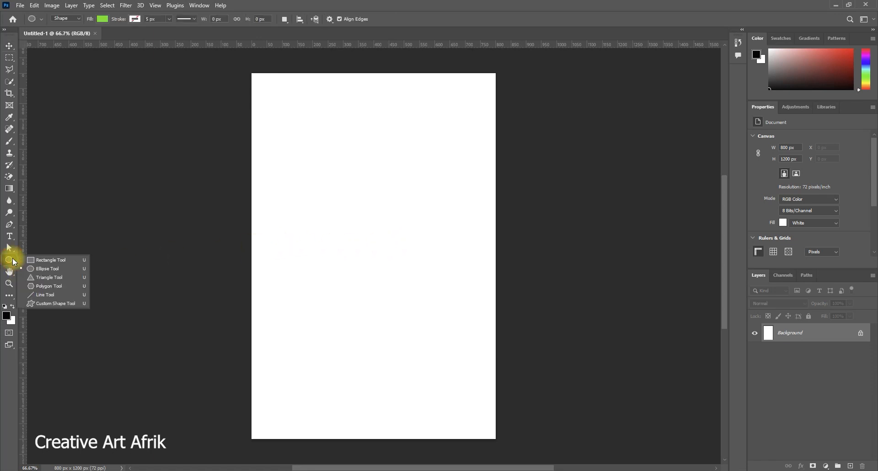
pyautogui.click(37, 265)
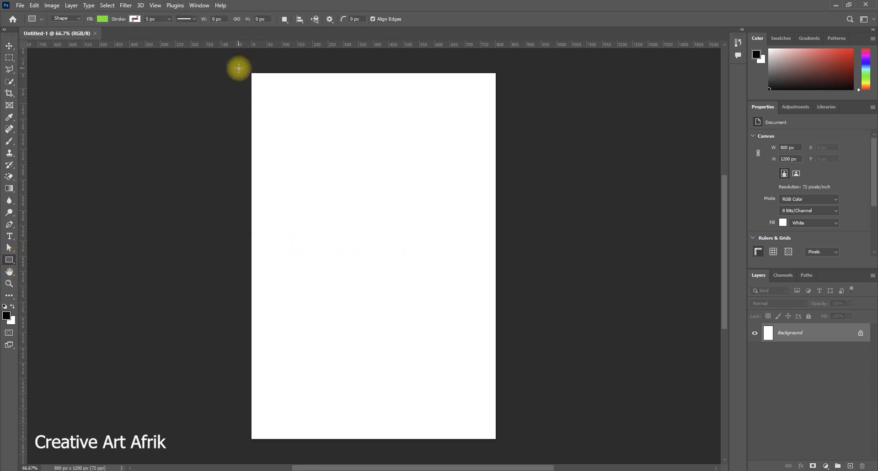
pyautogui.moveTo(238, 67); pyautogui.dragTo(504, 445)
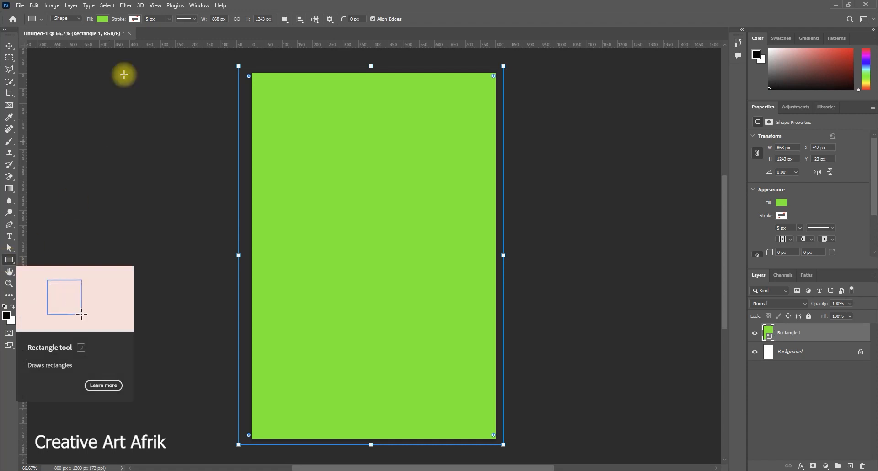
pyautogui.click(9, 47)
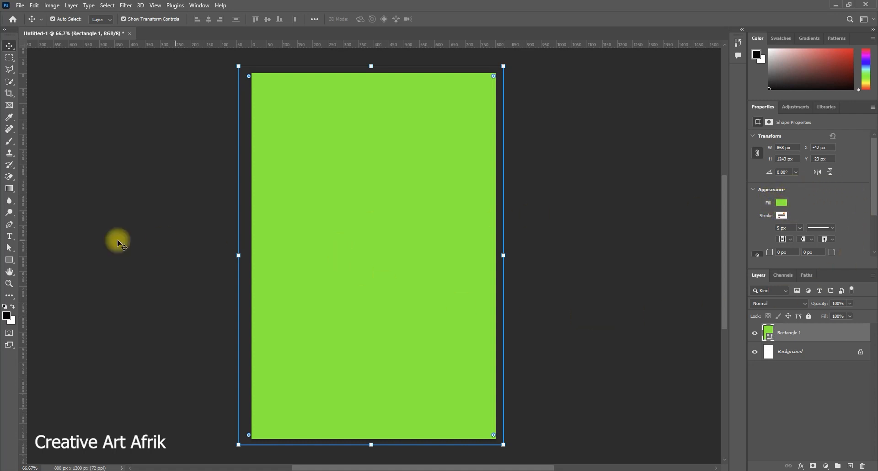
pyautogui.click(9, 259)
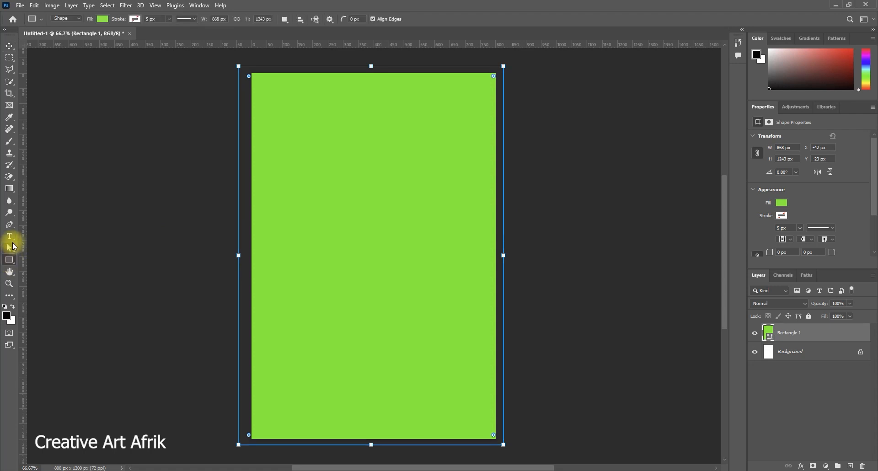
pyautogui.click(9, 48)
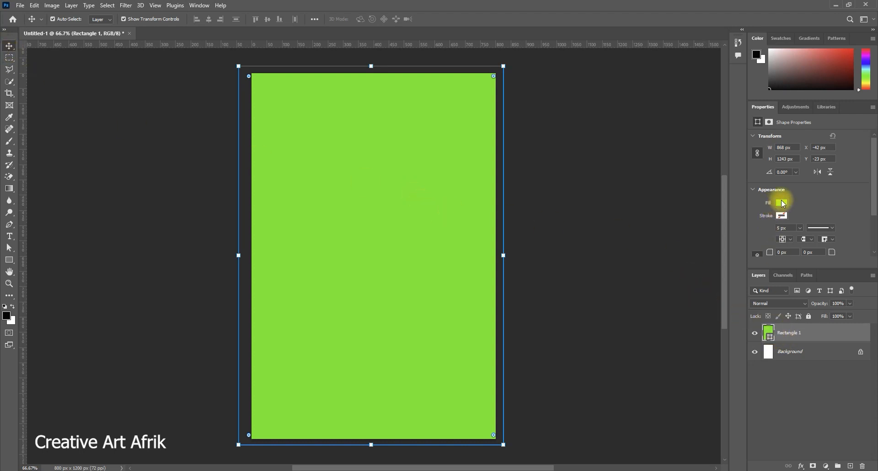
# Change the rectangle's fill colour to #02c279 and lock its layer.
pyautogui.doubleClick(770, 338)
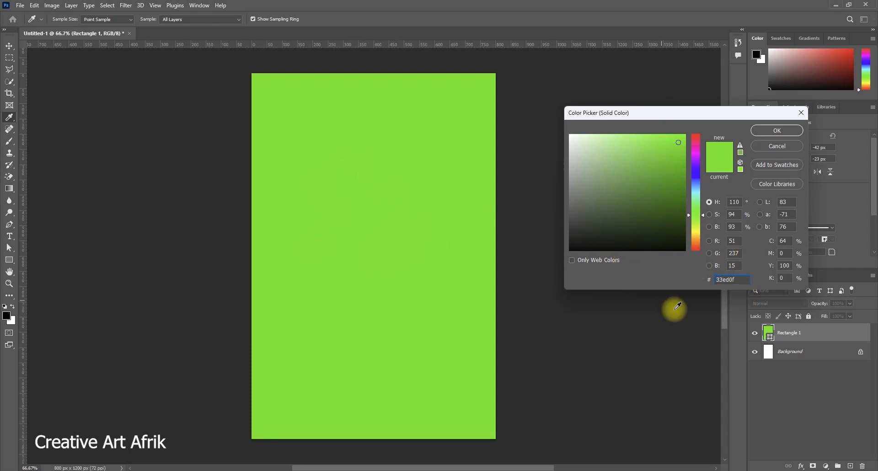
pyautogui.click(741, 279)
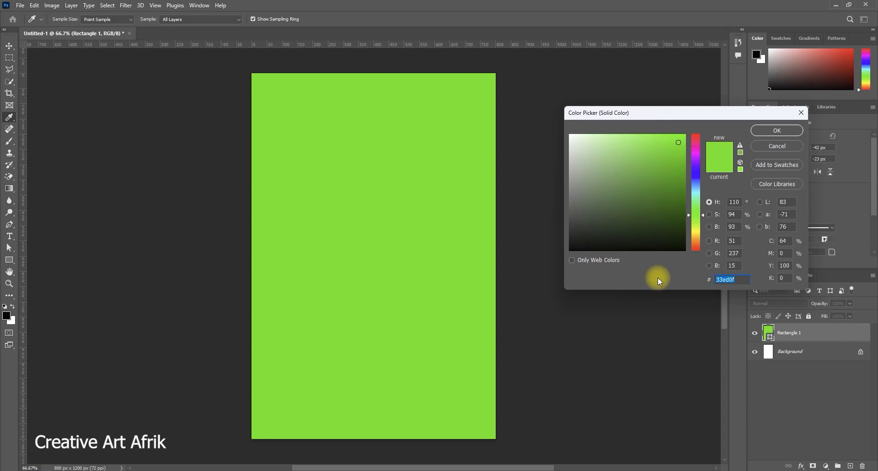
pyautogui.write('02')
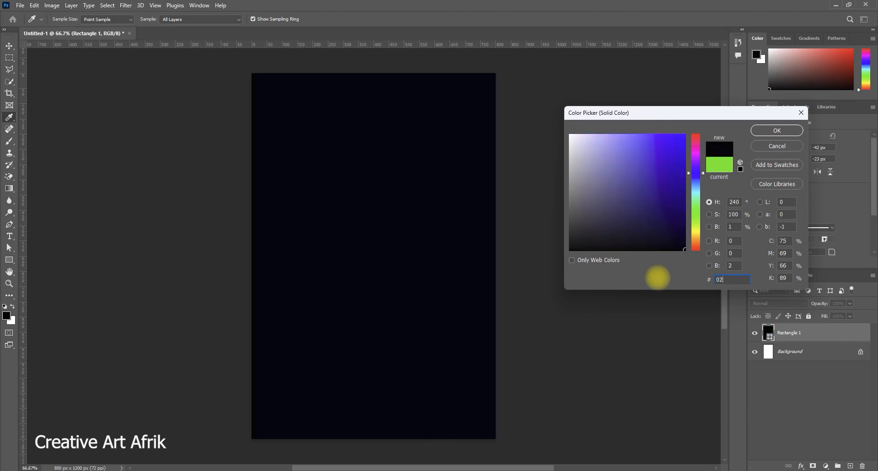
pyautogui.write('c2')
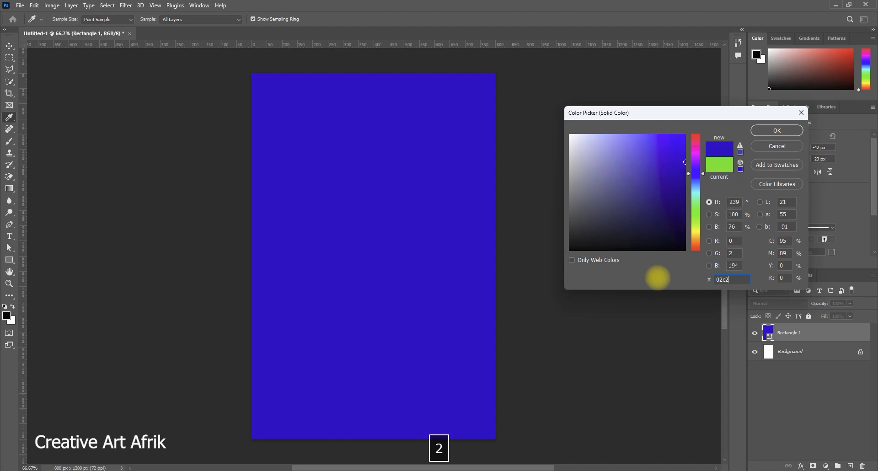
pyautogui.write('79')
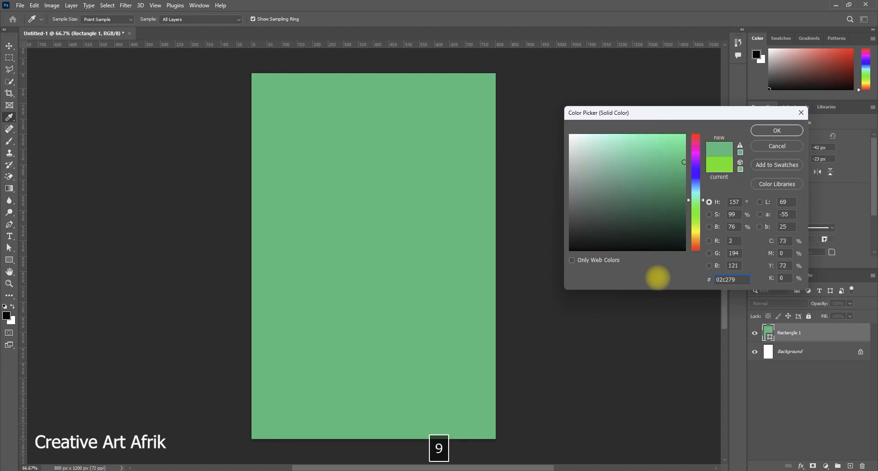
pyautogui.click(780, 132)
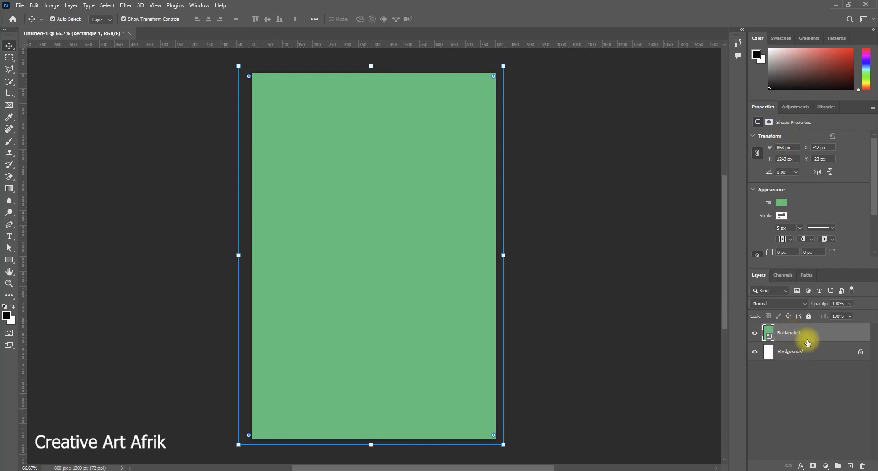
pyautogui.click(809, 316)
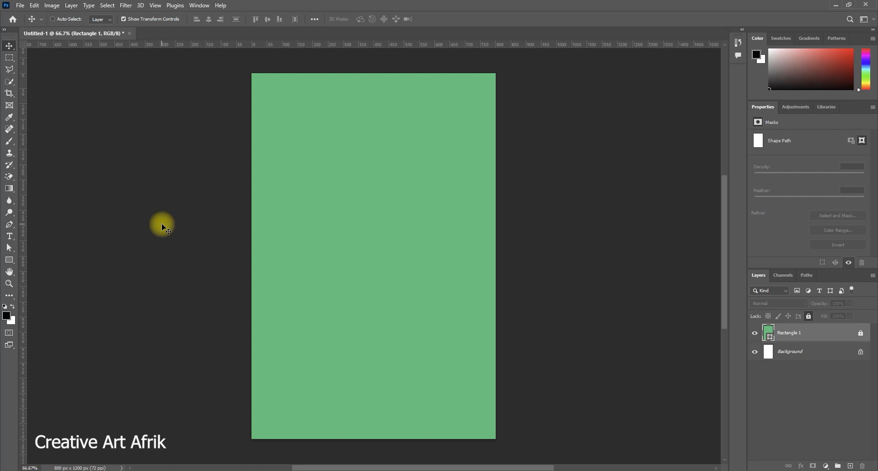
# Draw a circle about 1624 px in diameter over the lower part of the canvas, extending beyond its edges.
pyautogui.hotkey('ctrl', '-')
pyautogui.hotkey('ctrl', '-')
pyautogui.hotkey('ctrl', '-')
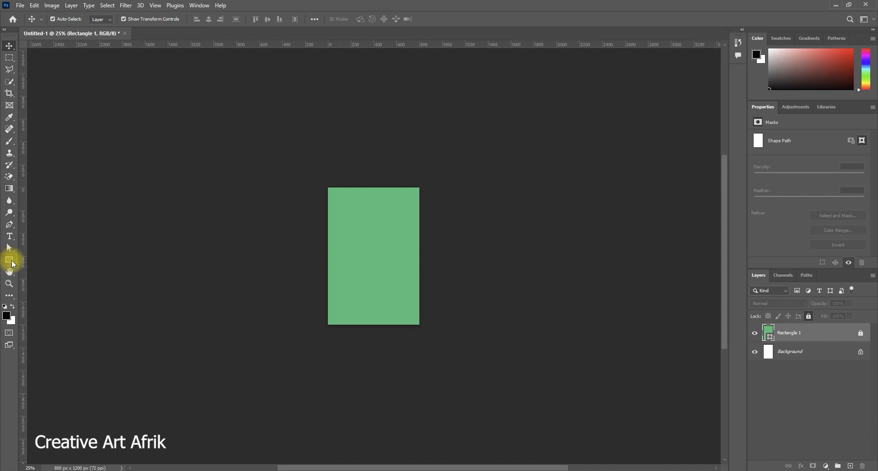
pyautogui.click(10, 261)
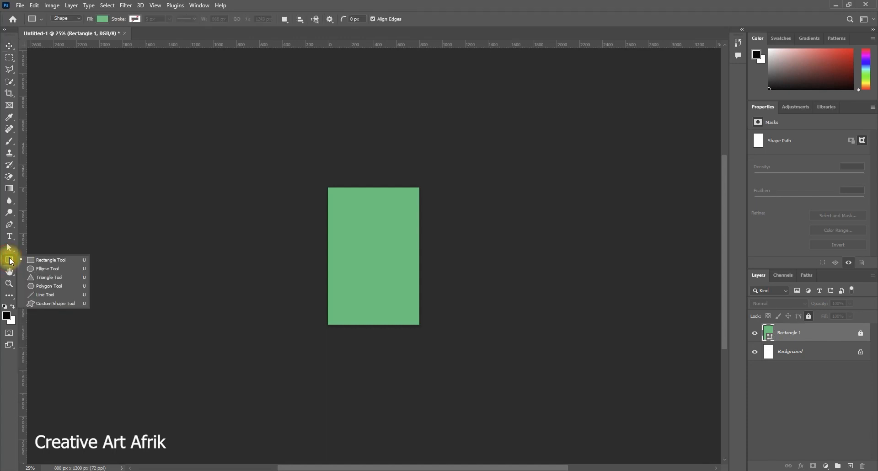
pyautogui.click(45, 269)
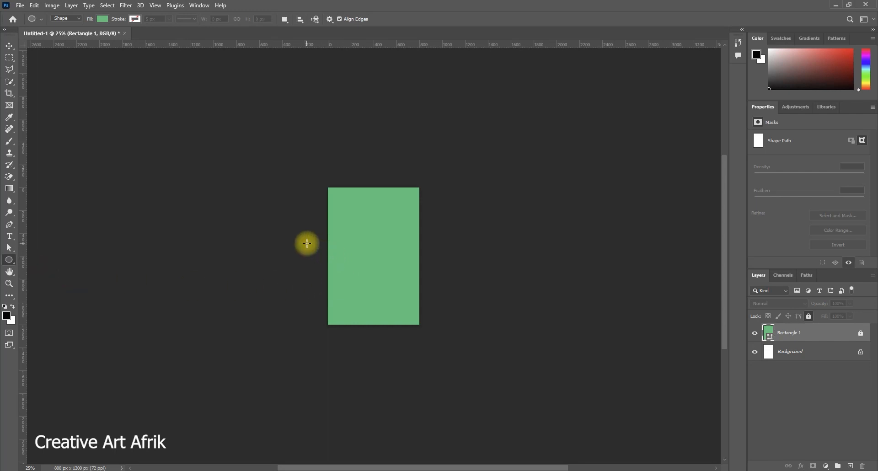
pyautogui.moveTo(298, 239); pyautogui.dragTo(511, 424)
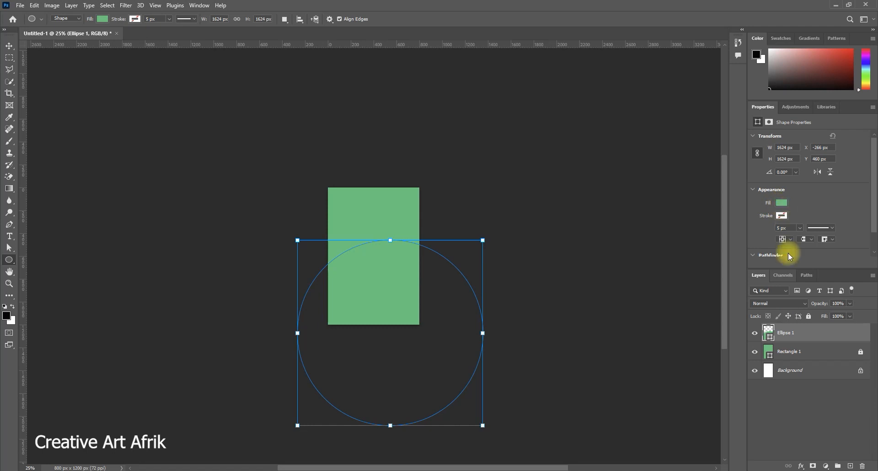
# Change the large circle's fill colour to #e53951.
pyautogui.doubleClick(769, 337)
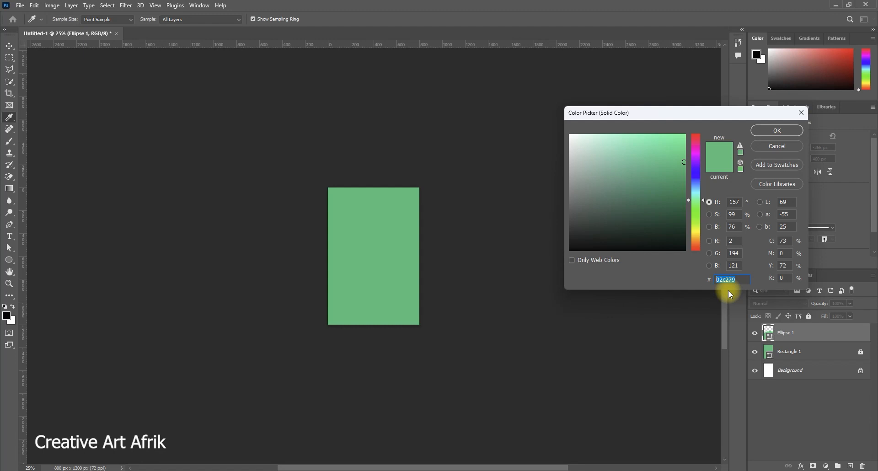
pyautogui.write('e')
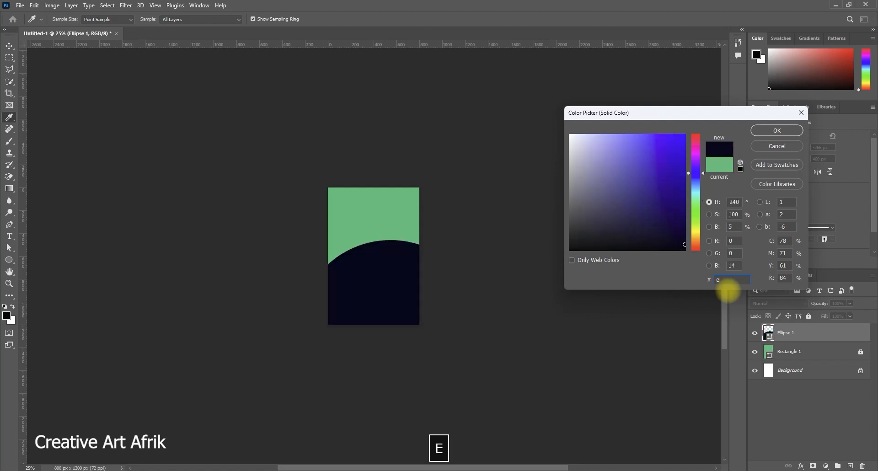
pyautogui.write('53')
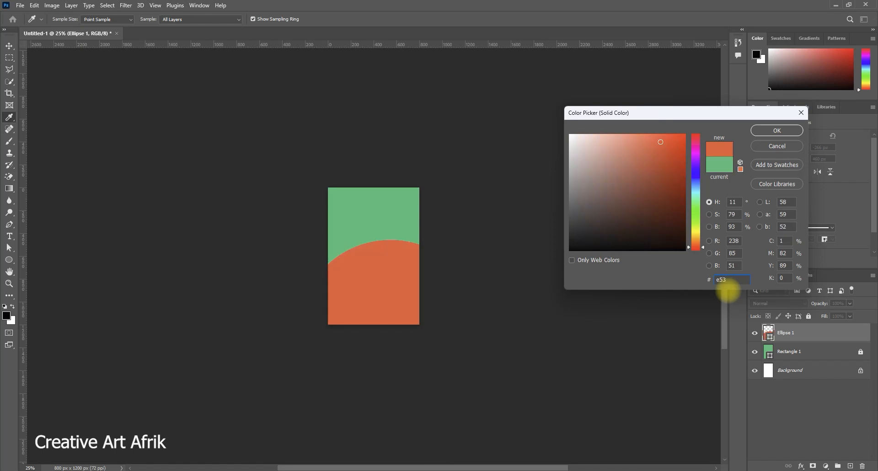
pyautogui.write('9')
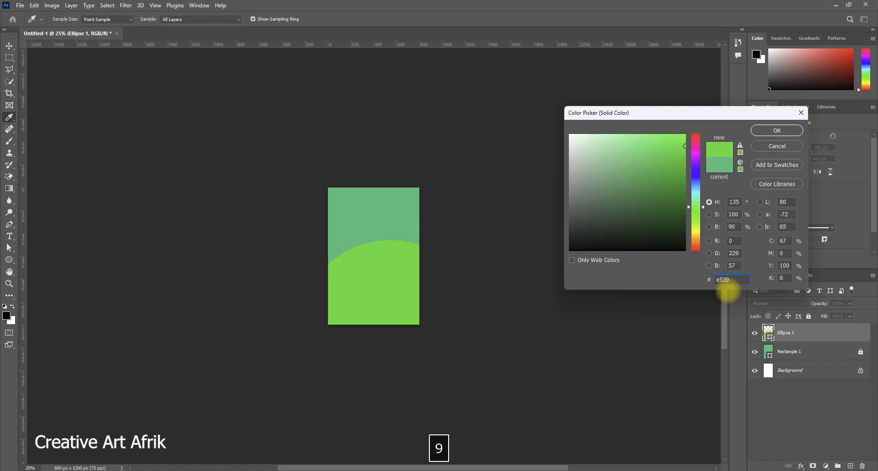
pyautogui.write('5')
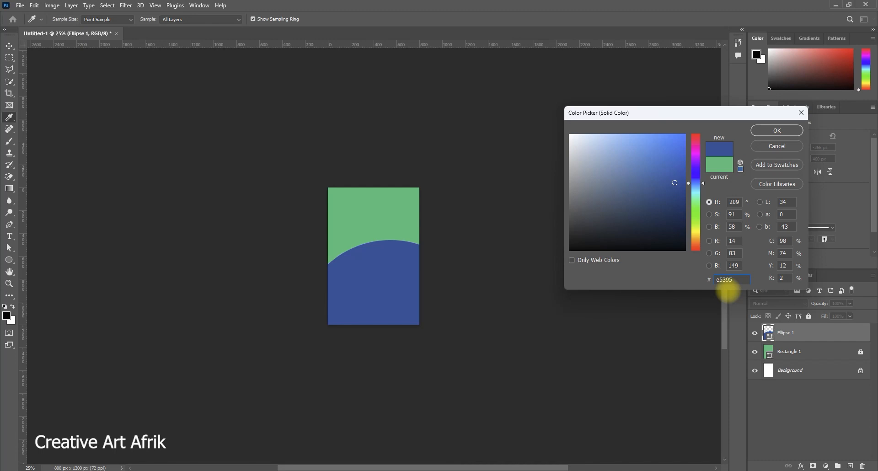
pyautogui.write('1')
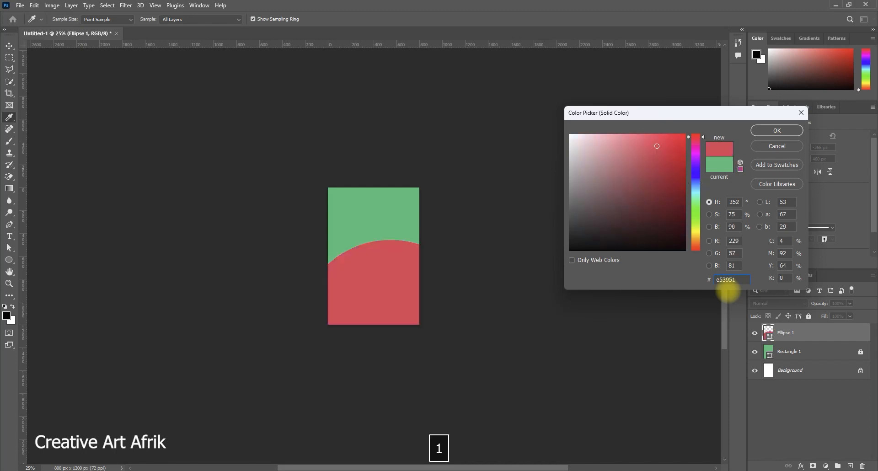
pyautogui.click(774, 130)
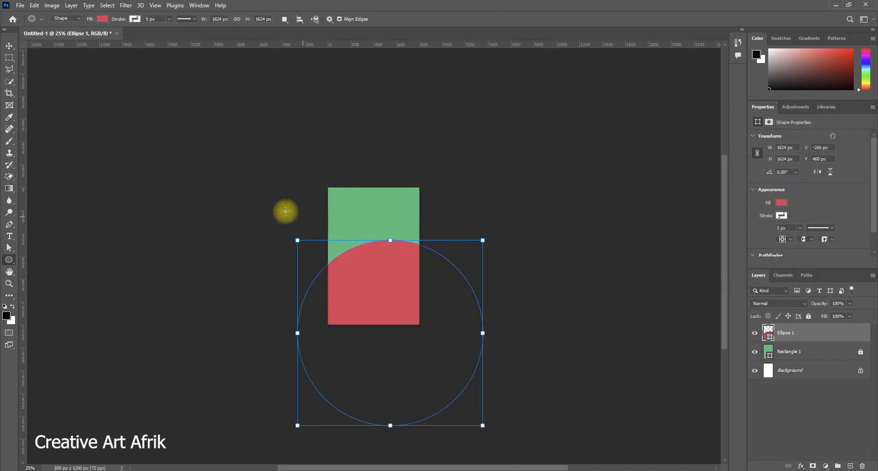
# Move the red circle up, centred horizontally on the canvas with its top edge at about Y 348 px, and lock its layer.
pyautogui.click(8, 46)
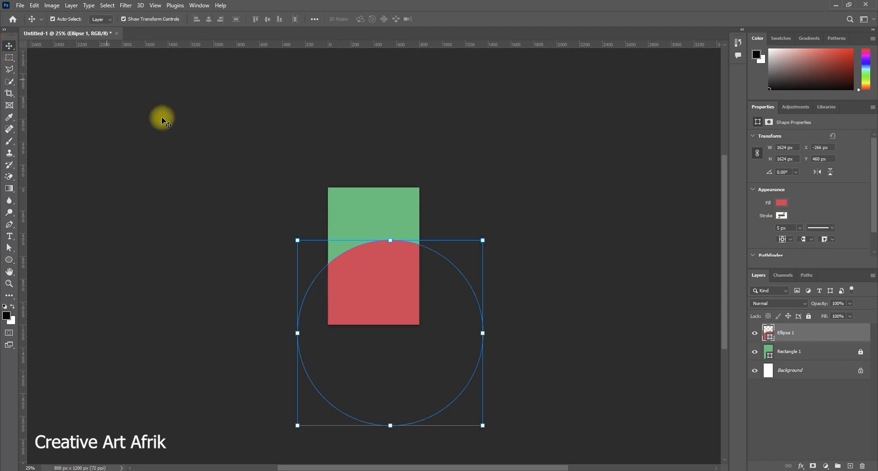
pyautogui.moveTo(408, 292); pyautogui.dragTo(399, 270)
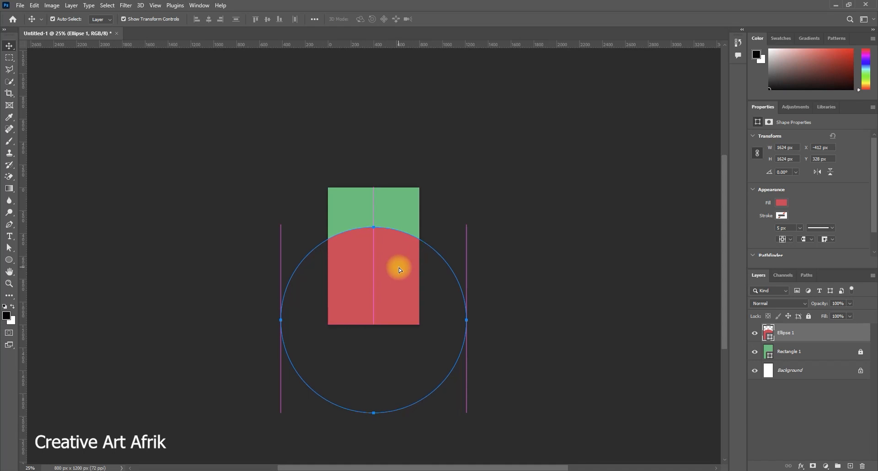
pyautogui.click(535, 253)
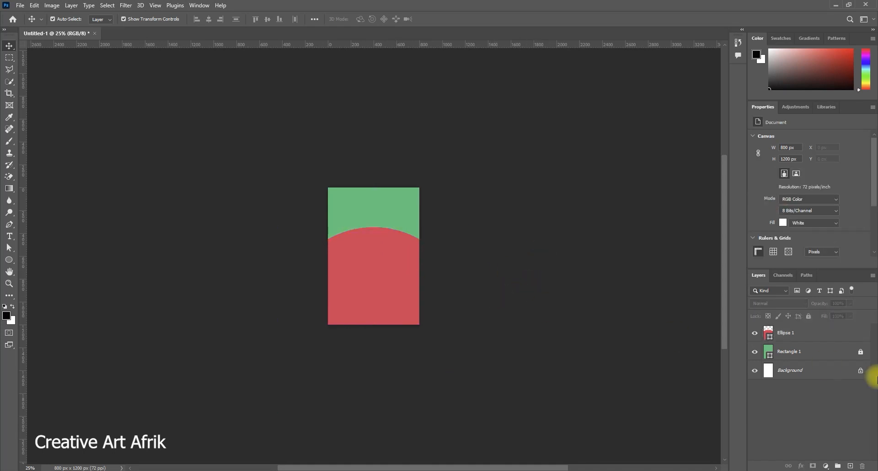
pyautogui.click(817, 332)
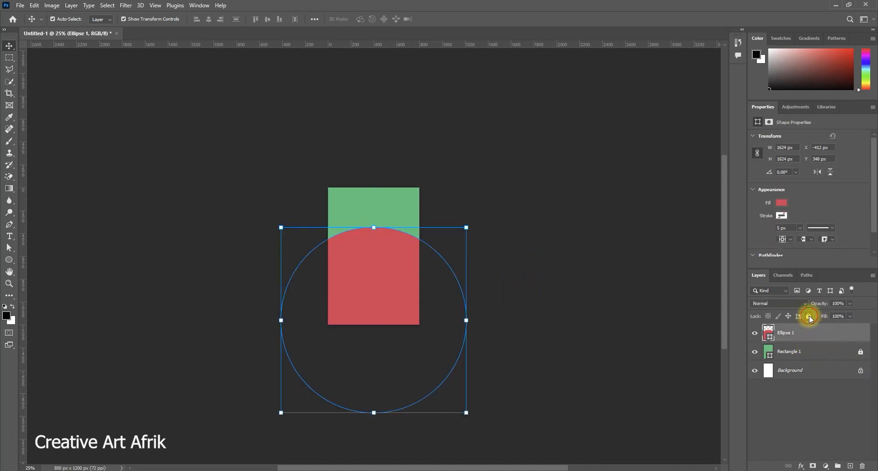
pyautogui.click(809, 317)
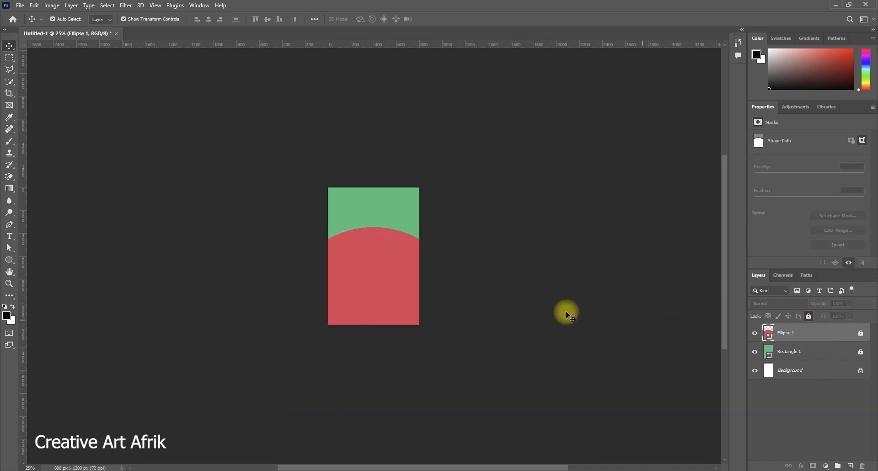
# Draw a circle about 516 px in diameter across the top edge of the large red circle.
pyautogui.click(10, 264)
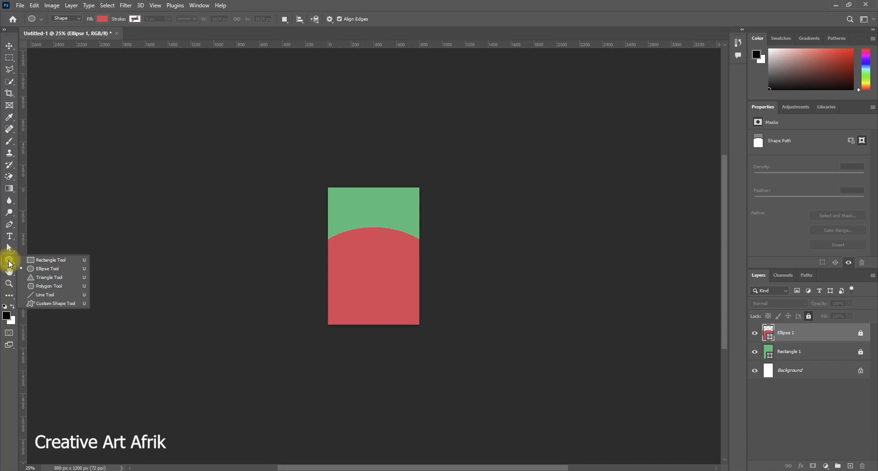
pyautogui.click(10, 264)
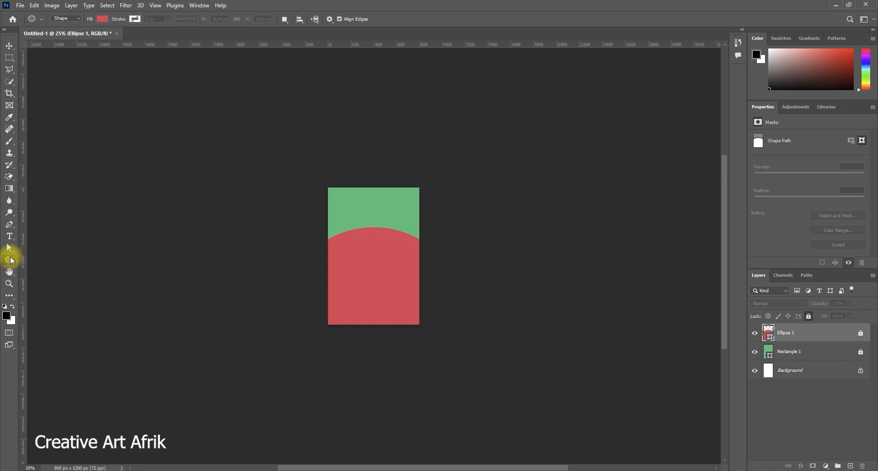
pyautogui.click(11, 263)
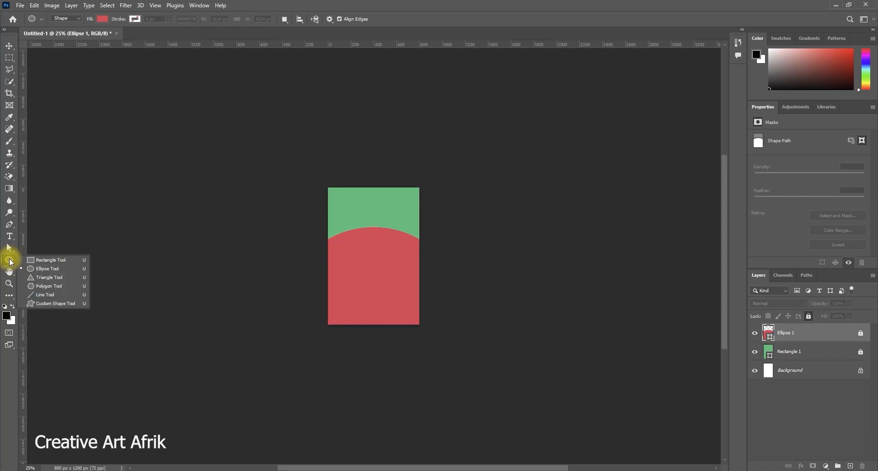
pyautogui.click(42, 271)
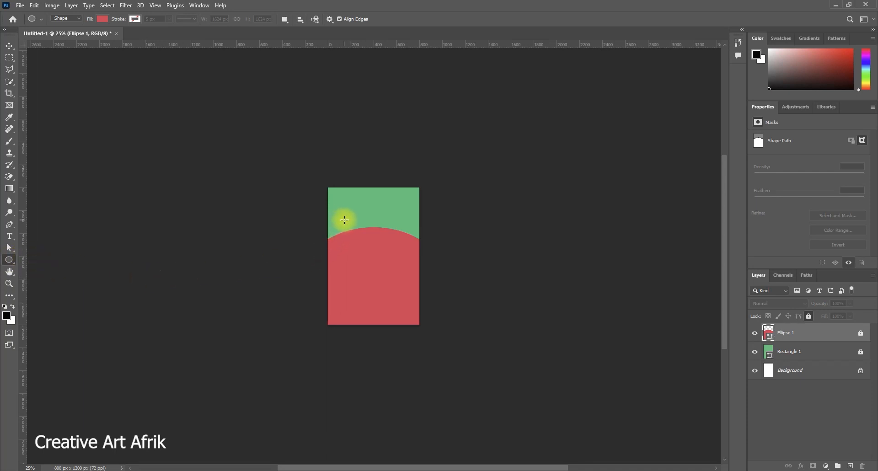
pyautogui.moveTo(341, 211); pyautogui.dragTo(416, 269)
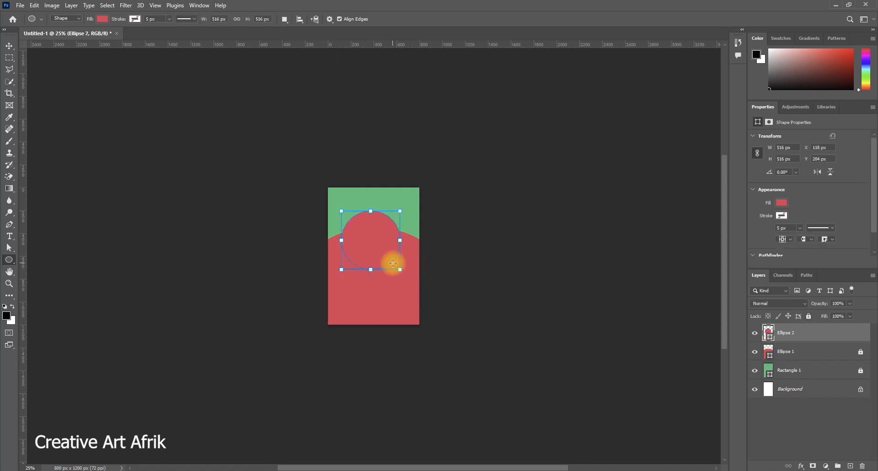
# Change the 516 px circle's fill colour to #fab148.
pyautogui.hotkey('ctrl', '=')
pyautogui.hotkey('ctrl', '=')
pyautogui.hotkey('ctrl', '=')
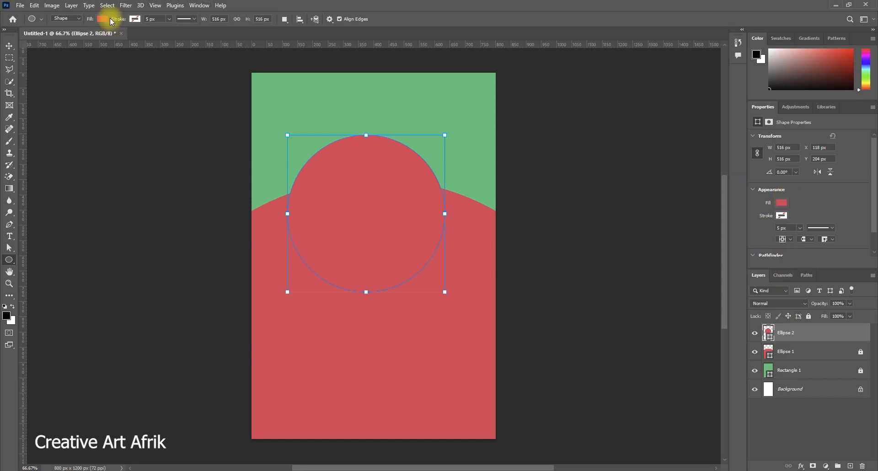
pyautogui.doubleClick(769, 333)
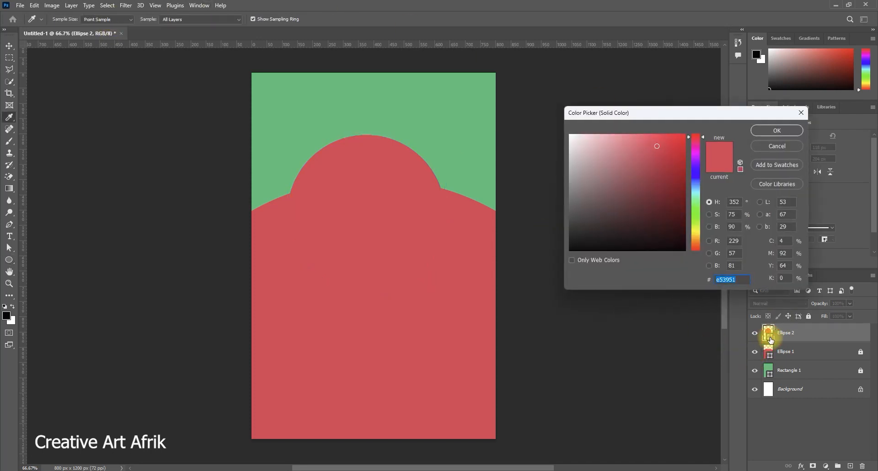
pyautogui.write('fa')
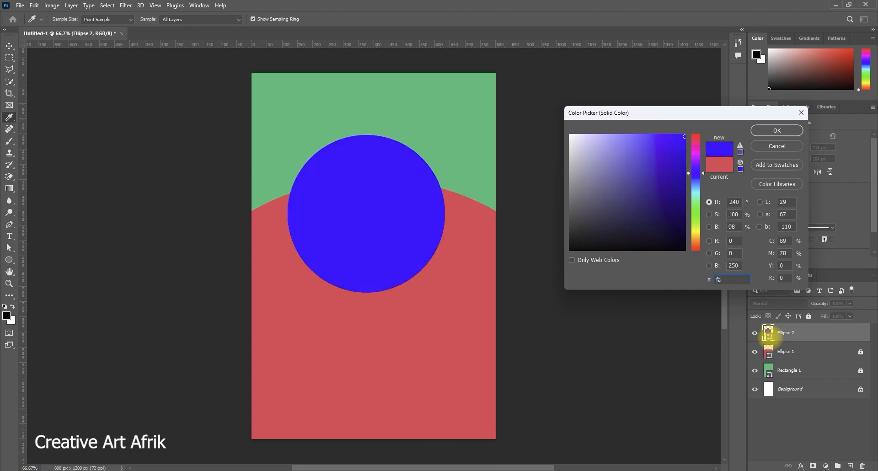
pyautogui.write('b1')
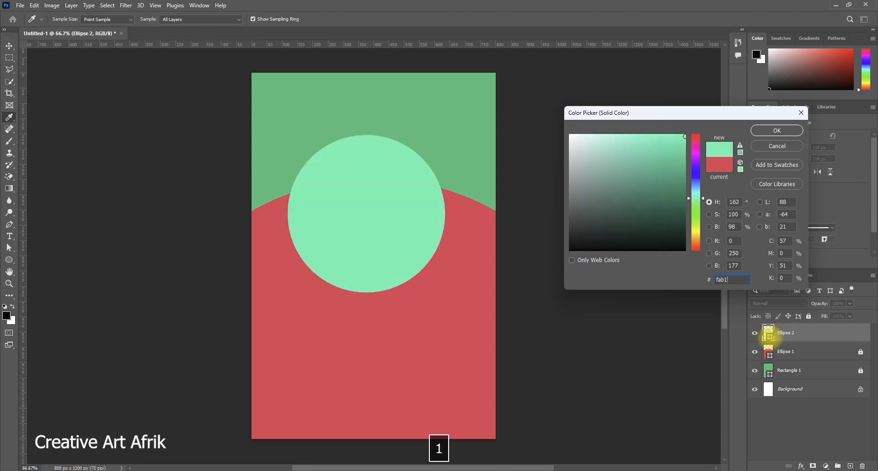
pyautogui.write('4')
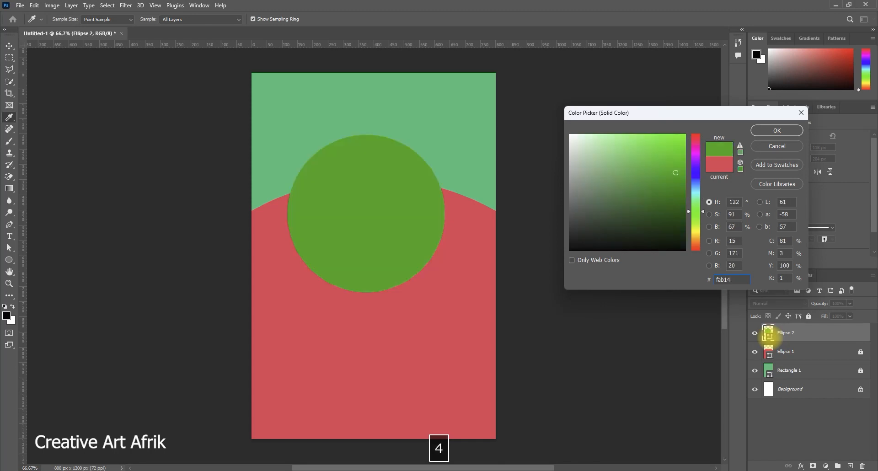
pyautogui.write('8')
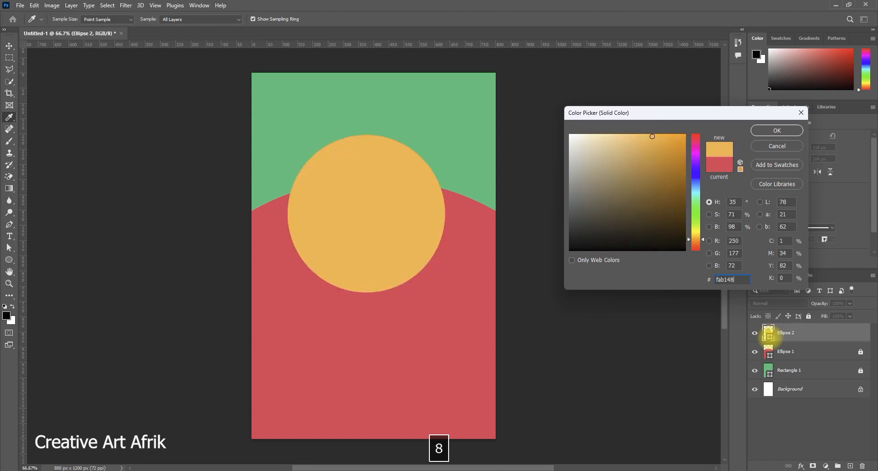
pyautogui.click(777, 130)
# Move the yellow-orange circle slightly up and centre it horizontally on the canvas, then deselect it.
pyautogui.click(9, 46)
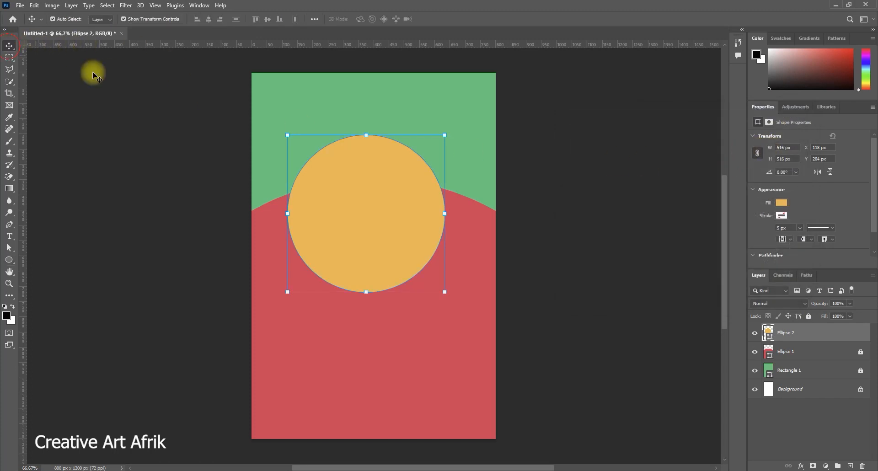
pyautogui.moveTo(377, 210)
pyautogui.mouseDown()
pyautogui.moveTo(392, 208)
pyautogui.moveTo(368, 218)
pyautogui.mouseUp()
pyautogui.click(557, 295)
pyautogui.click(549, 348)
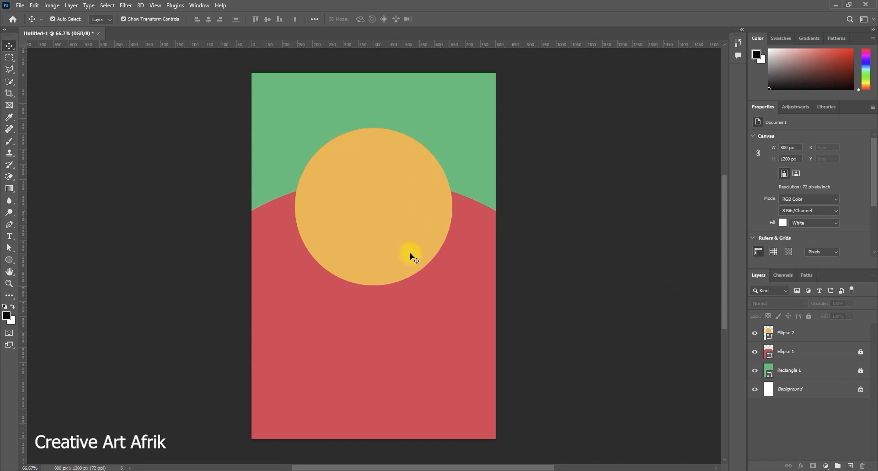
# Draw a small circle about 192 px in diameter overlapping the upper-left edge of the yellow-orange circle.
pyautogui.click(9, 260)
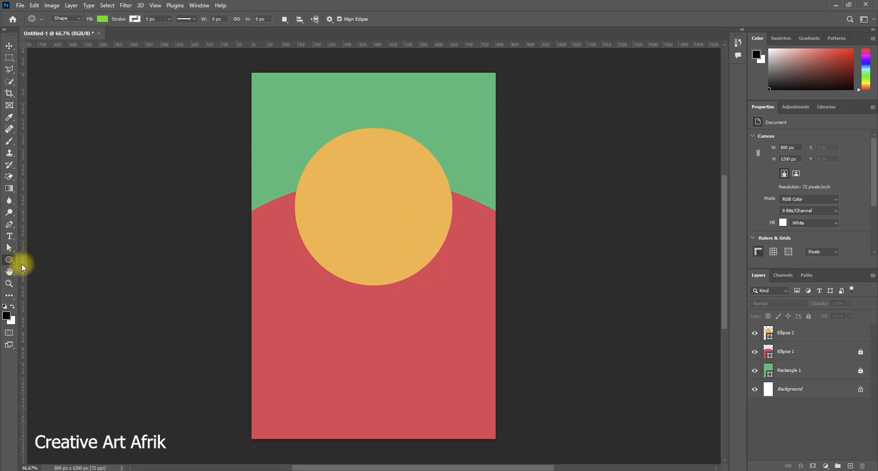
pyautogui.press('capslock')
pyautogui.moveTo(291, 127); pyautogui.dragTo(349, 197)
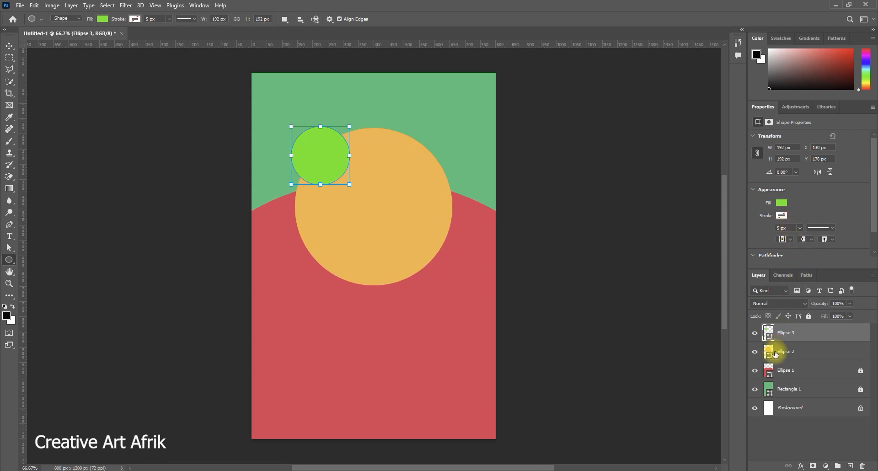
pyautogui.click(782, 203)
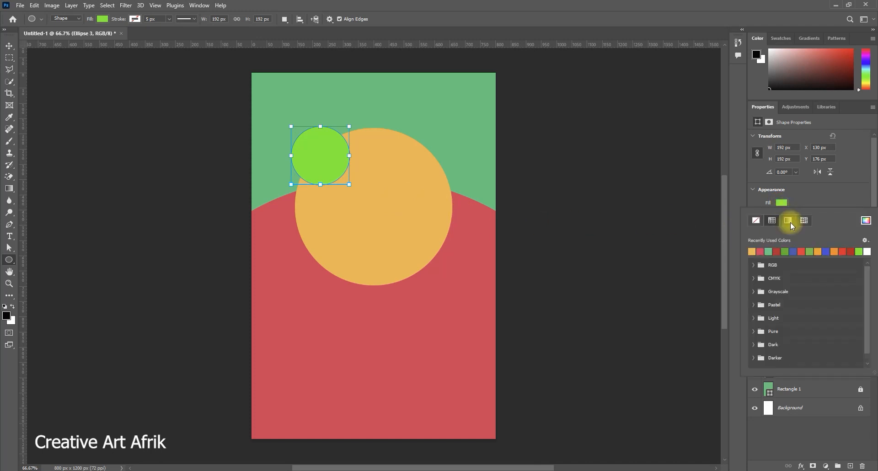
pyautogui.click(866, 222)
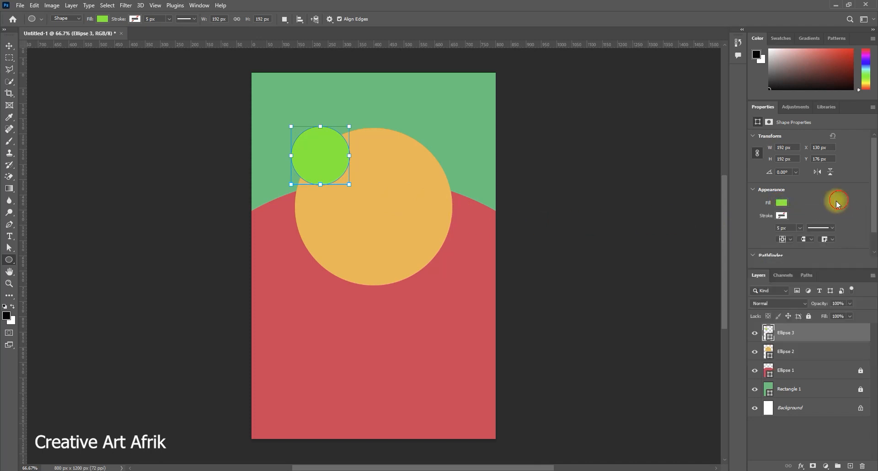
pyautogui.click(781, 202)
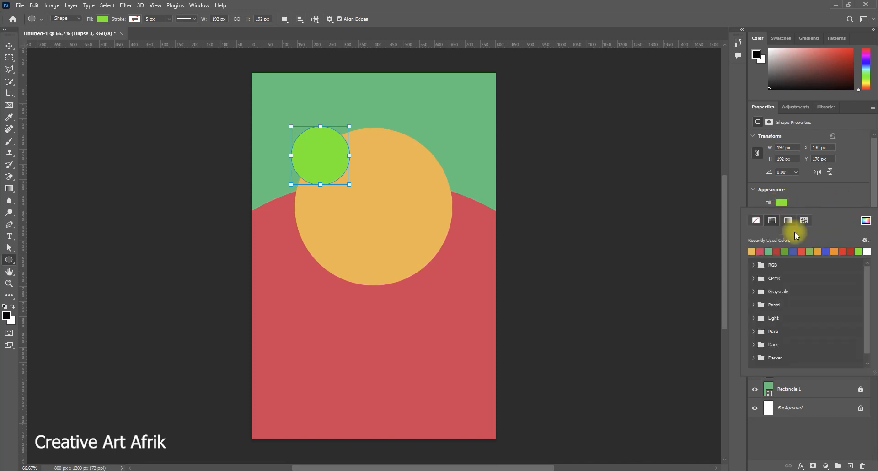
pyautogui.click(856, 200)
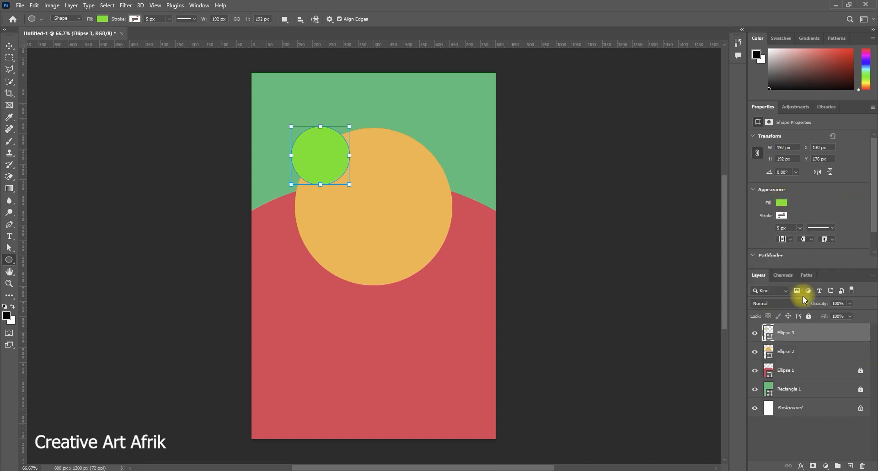
pyautogui.doubleClick(769, 338)
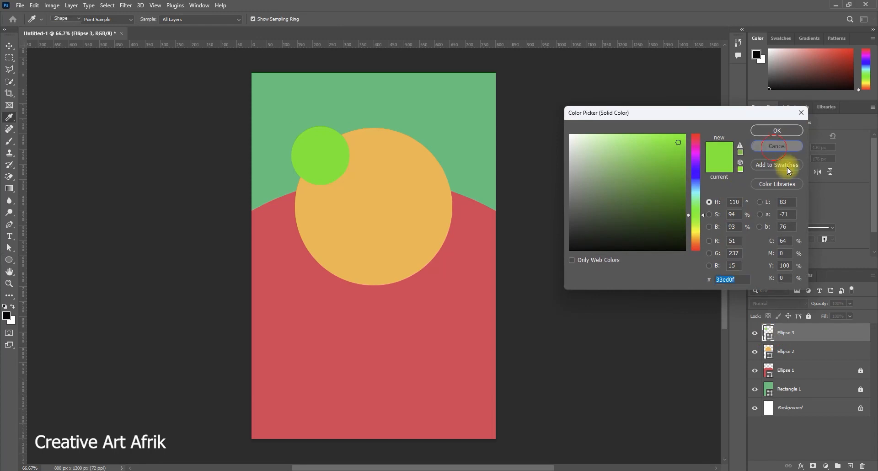
# Change the small circle's fill colour to #1788AA.
pyautogui.click(777, 202)
pyautogui.click(864, 221)
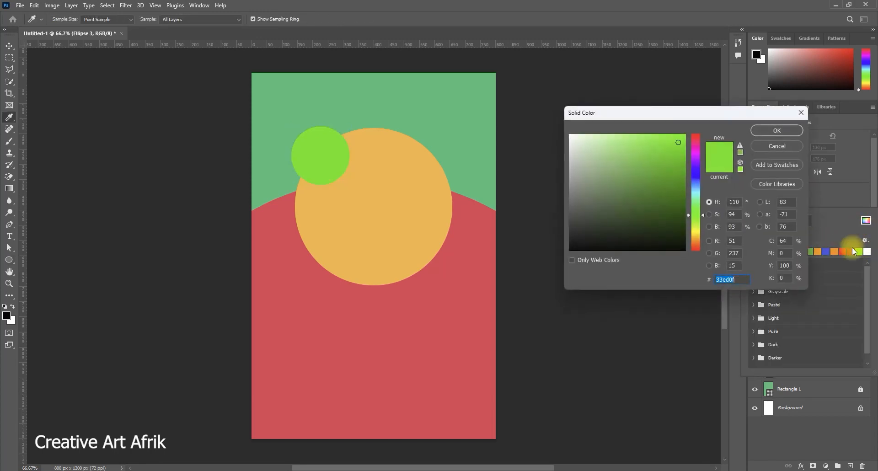
pyautogui.click(727, 280)
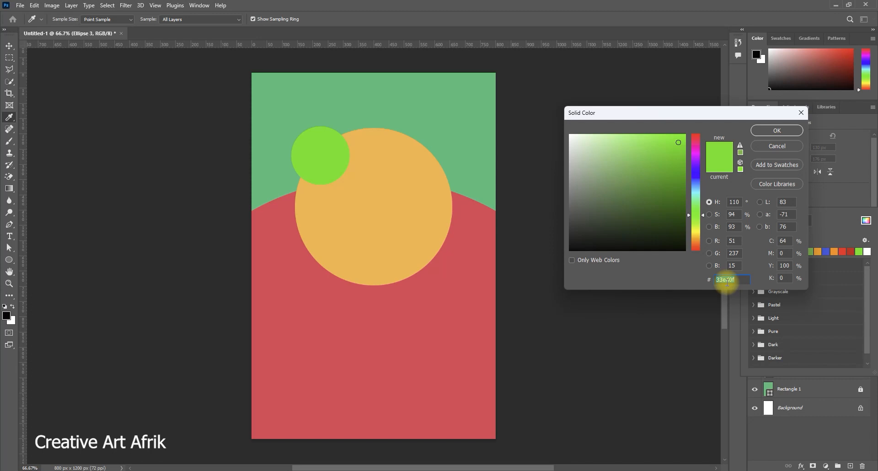
pyautogui.write('17')
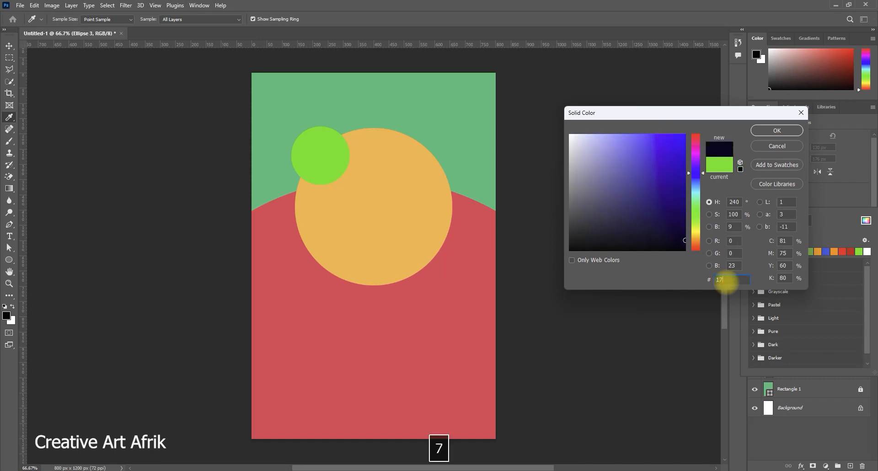
pyautogui.write('8')
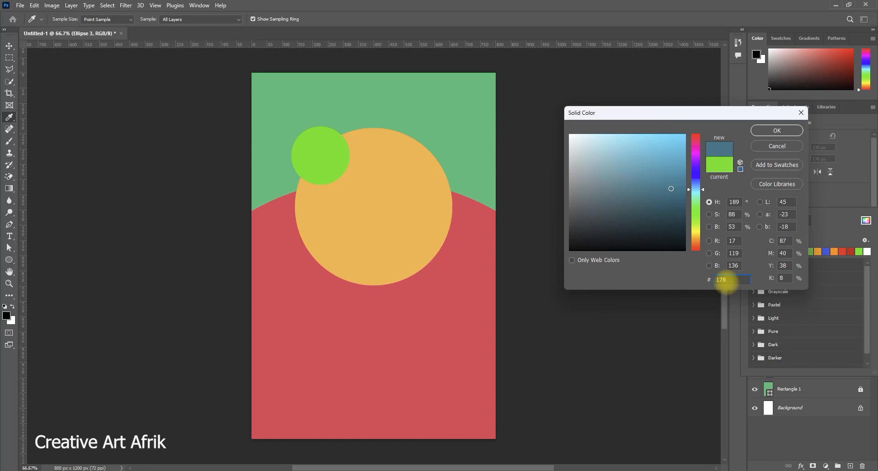
pyautogui.write('8AA')
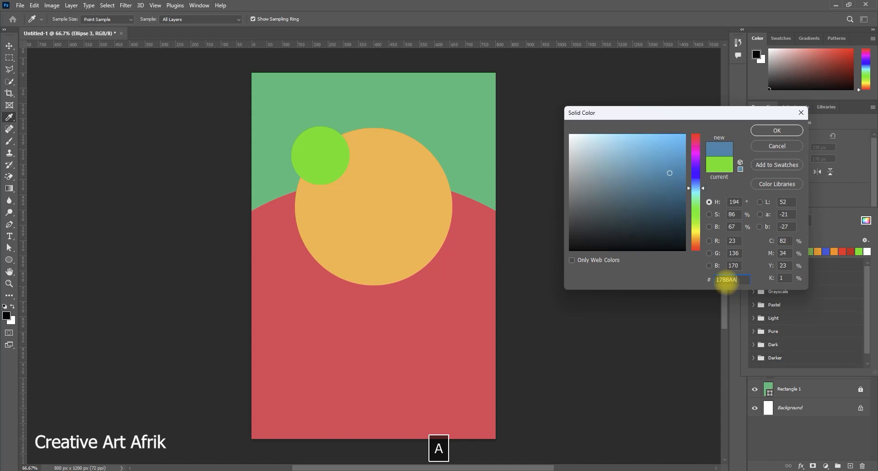
pyautogui.click(777, 131)
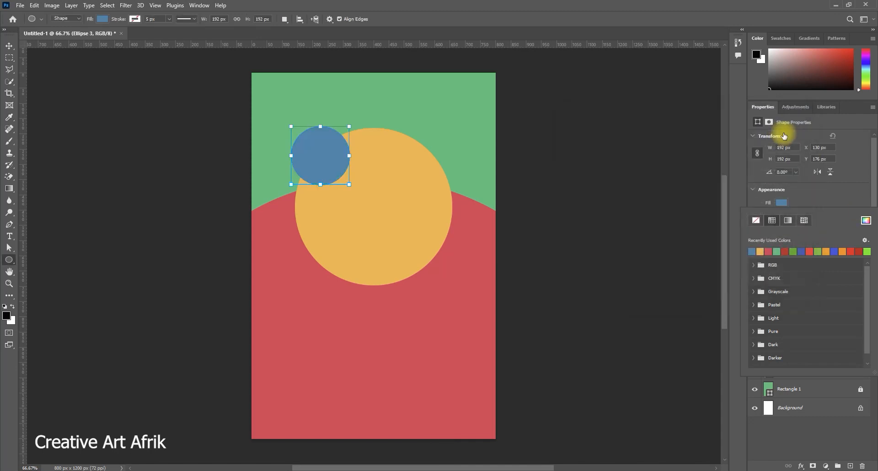
# Move the small blue circle to about X 106 px, Y 181 px, aligning its top with the yellow-orange circle, and deselect it.
pyautogui.click(10, 46)
pyautogui.click(570, 186)
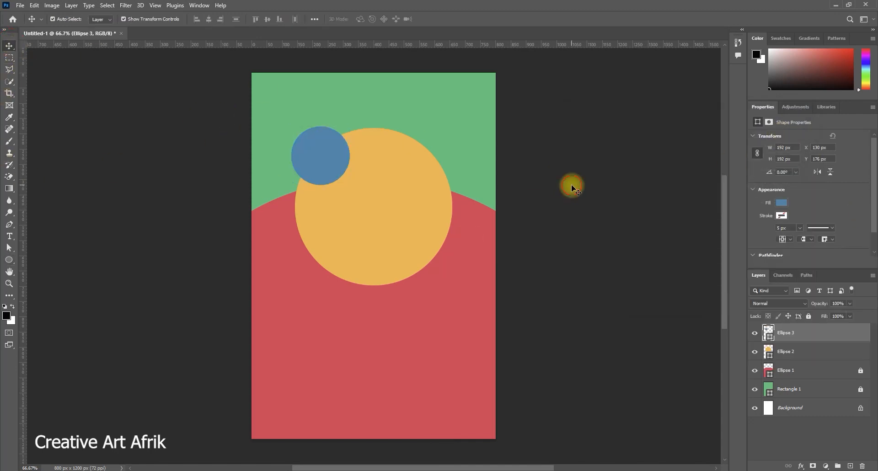
pyautogui.moveTo(322, 165); pyautogui.dragTo(314, 166)
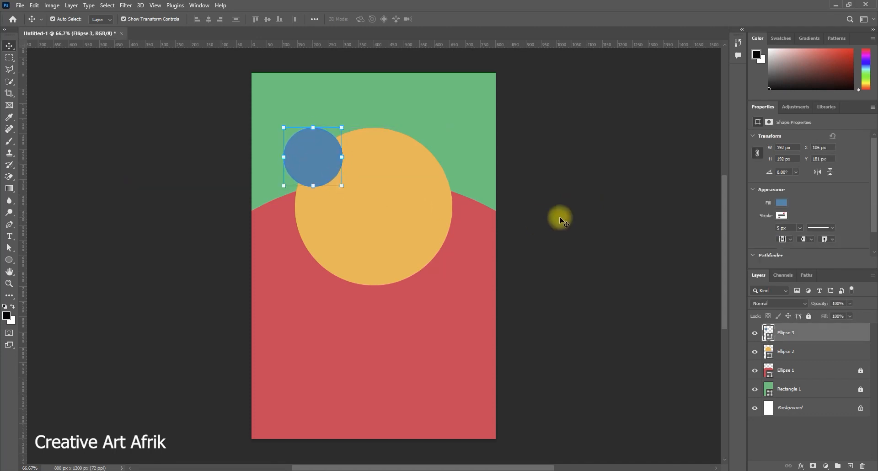
pyautogui.click(560, 218)
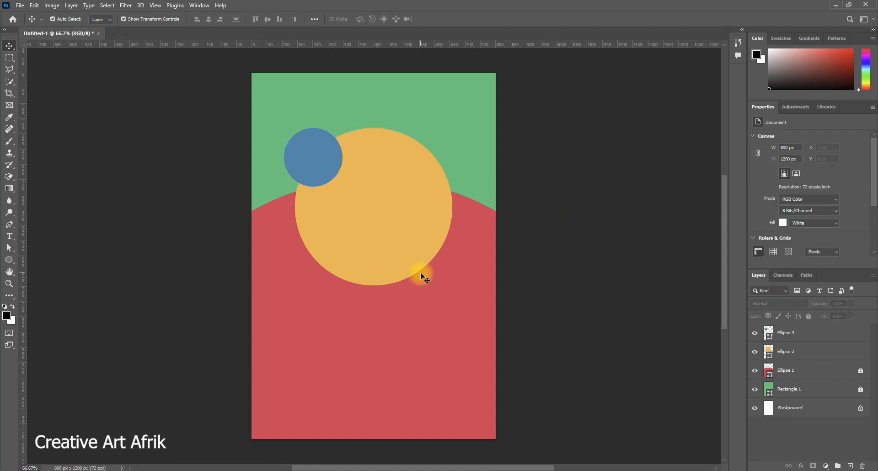
# Add the white centred text "THE NEW DESIGN" on two lines, breaking before "DESIGN", in the red area below the yellow-orange circle.
pyautogui.click(11, 237)
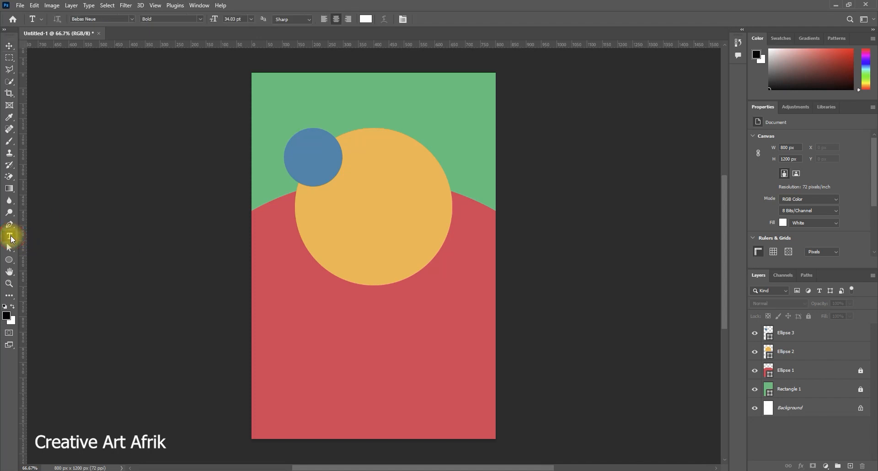
pyautogui.click(360, 332)
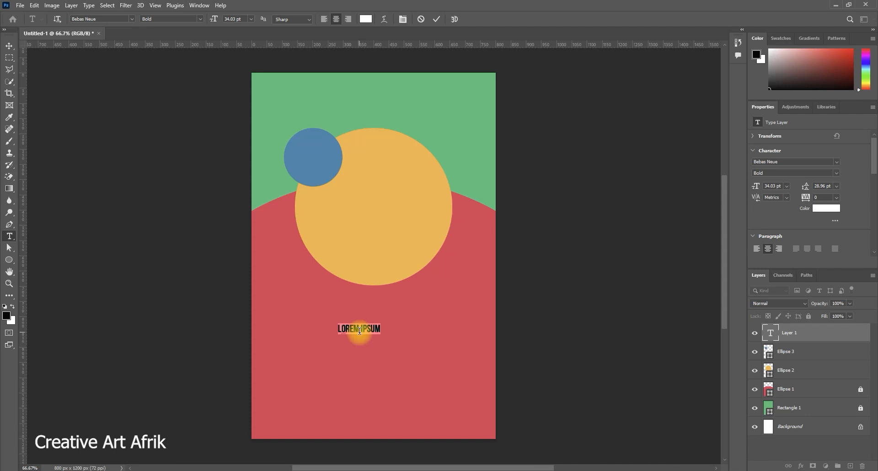
pyautogui.write('THE')
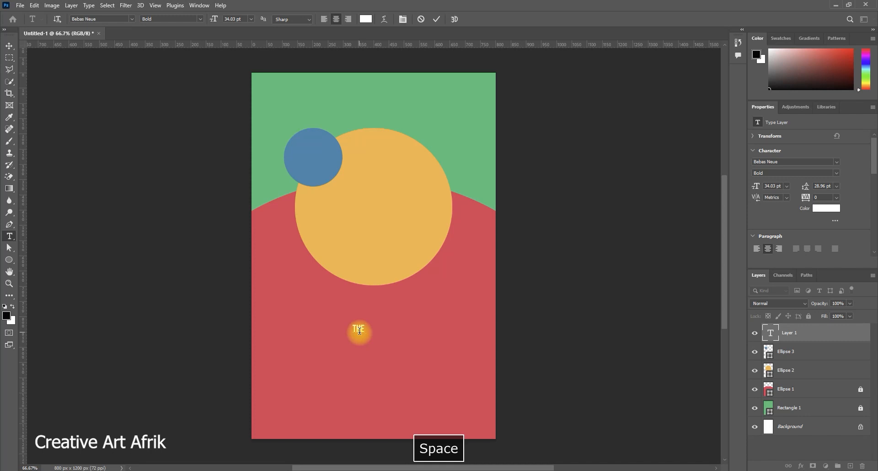
pyautogui.write(' NE')
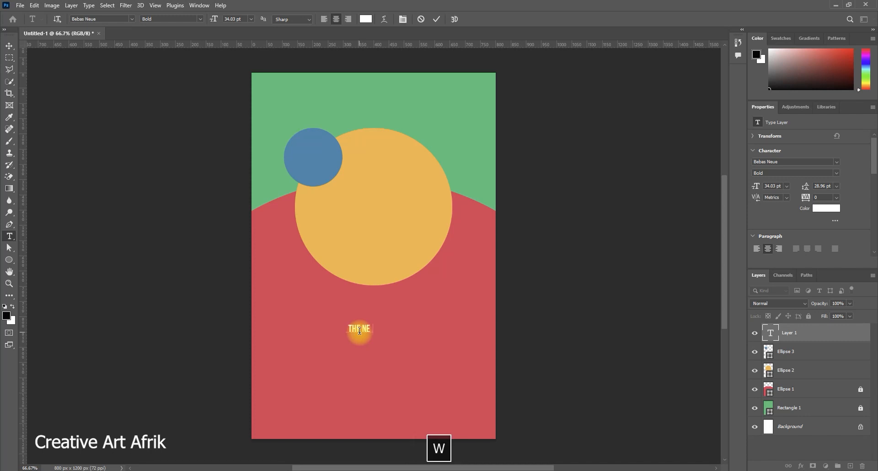
pyautogui.write('W')
pyautogui.press('Return')
pyautogui.write('DESIGN')
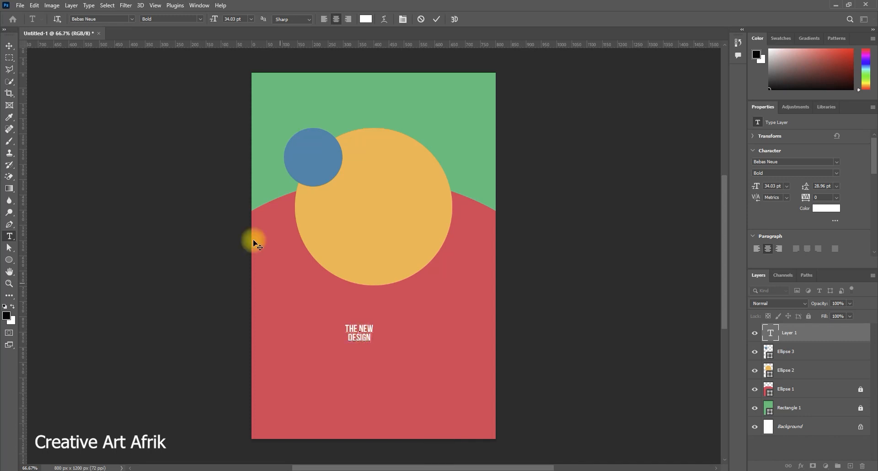
pyautogui.click(11, 50)
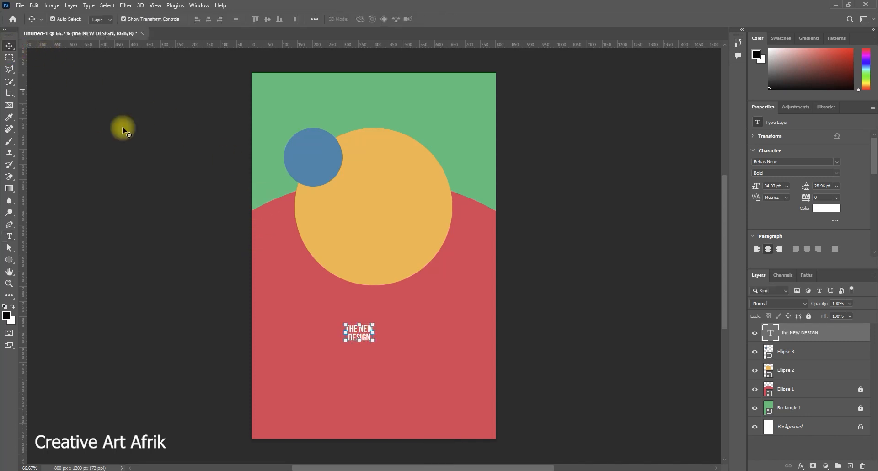
# Enlarge the "THE NEW DESIGN" title to 116 pt and move it onto the yellow-orange circle, centred horizontally.
pyautogui.click(780, 162)
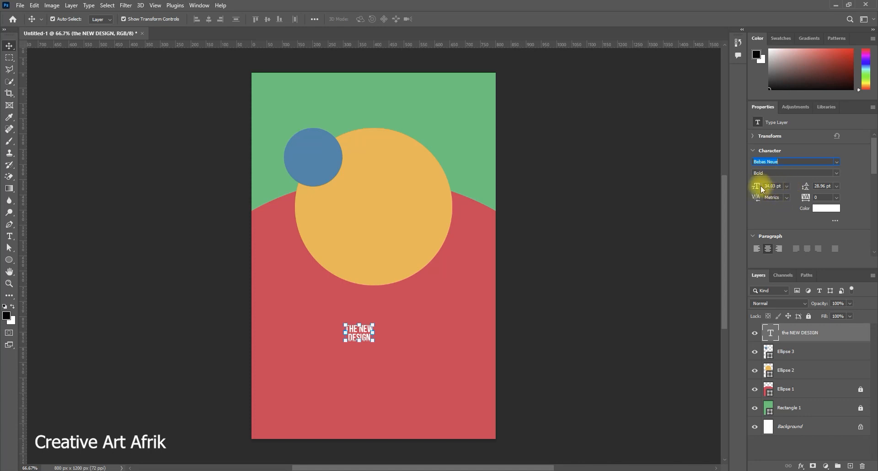
pyautogui.click(9, 237)
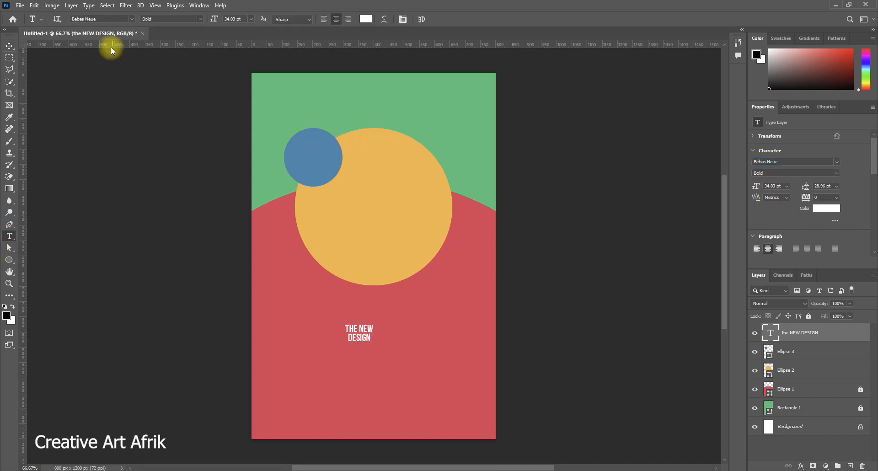
pyautogui.click(9, 47)
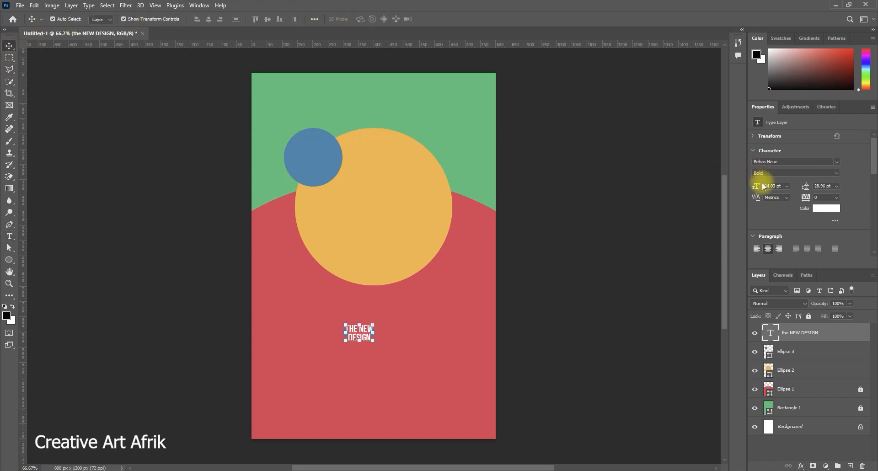
pyautogui.click(805, 350)
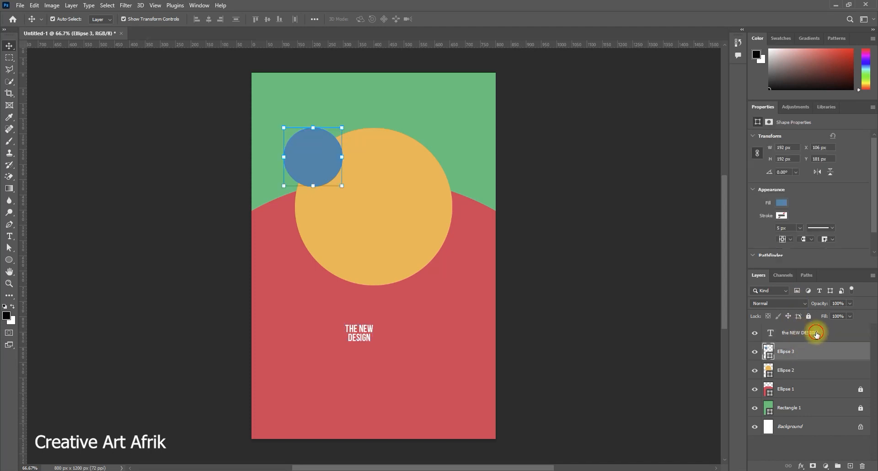
pyautogui.click(807, 326)
pyautogui.moveTo(756, 187); pyautogui.dragTo(796, 187)
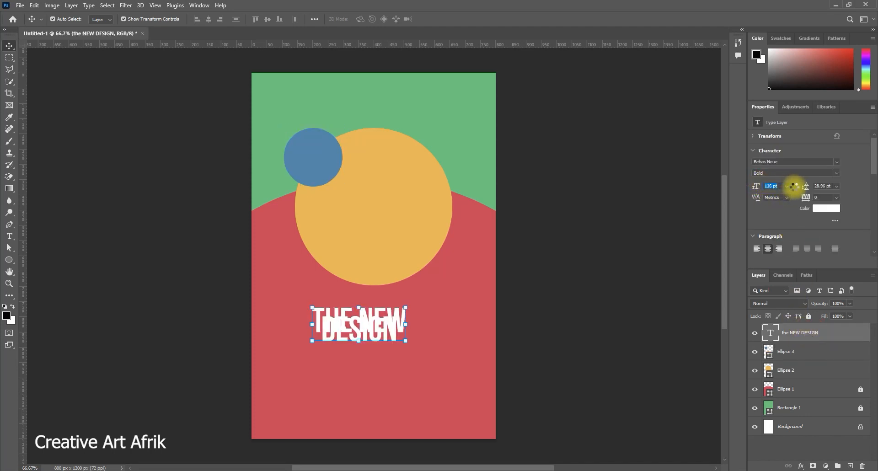
pyautogui.moveTo(382, 318); pyautogui.dragTo(396, 193)
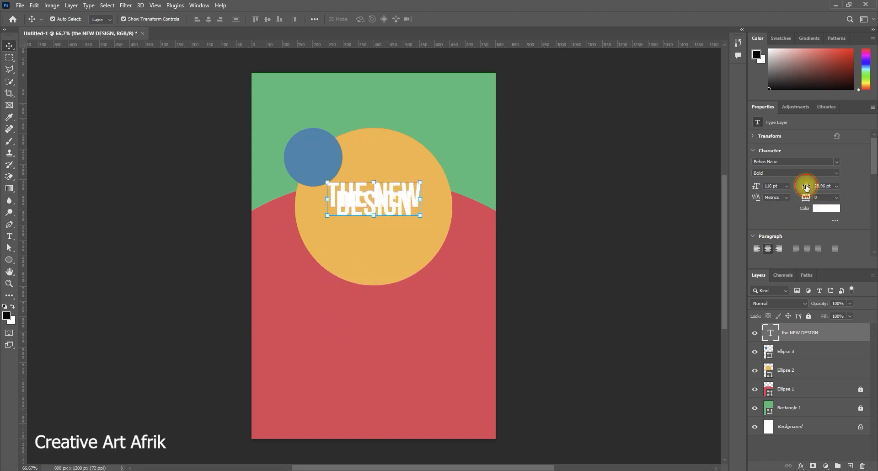
# Set the title's font size to 149 pt and its leading to 115 pt.
pyautogui.moveTo(807, 186); pyautogui.dragTo(837, 188)
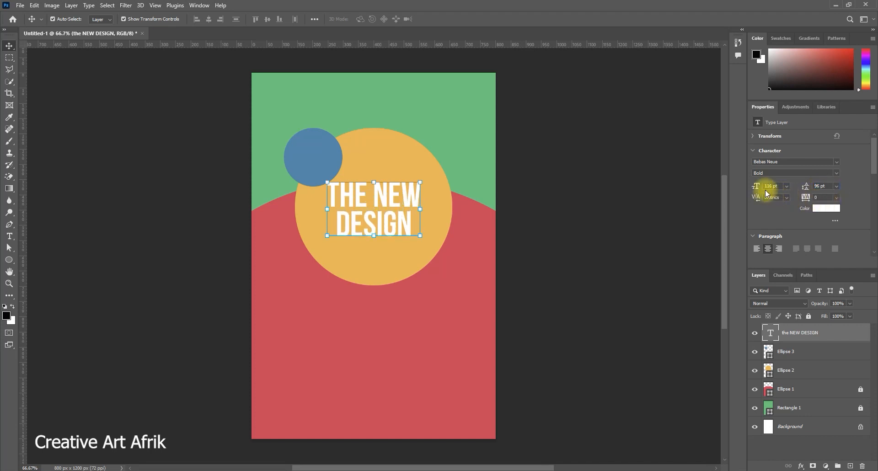
pyautogui.moveTo(756, 186); pyautogui.dragTo(822, 192)
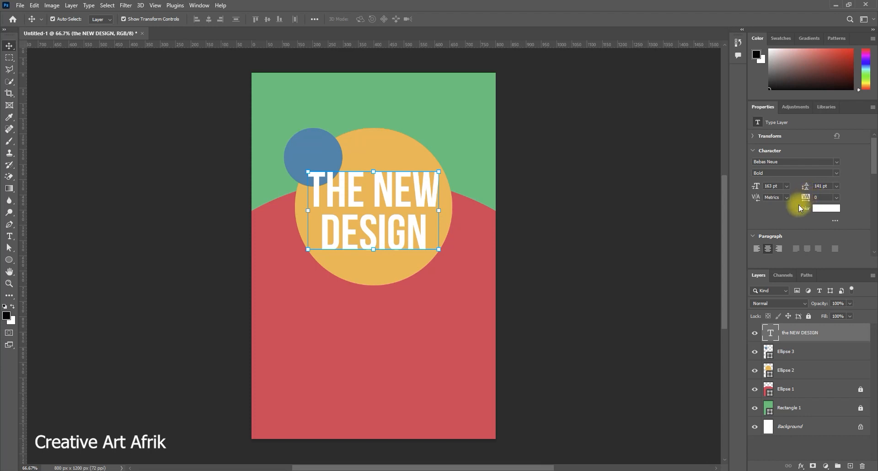
pyautogui.moveTo(811, 188); pyautogui.dragTo(750, 183)
pyautogui.moveTo(806, 186); pyautogui.dragTo(801, 189)
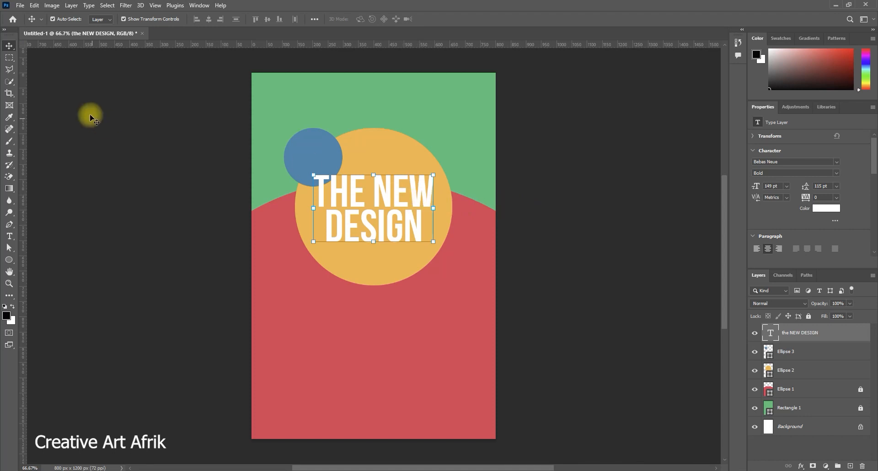
# Move the small blue circle up and left to about X 75 px, Y 142 px, clear of the title.
pyautogui.click(74, 110)
pyautogui.click(314, 152)
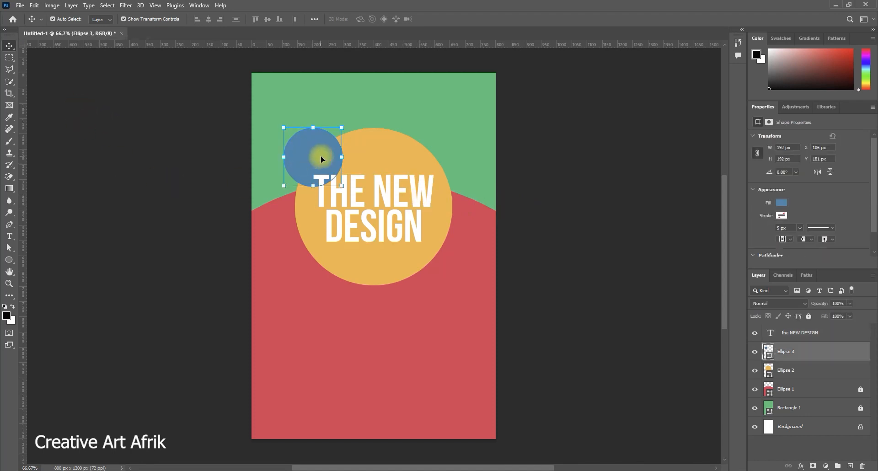
pyautogui.moveTo(322, 158); pyautogui.dragTo(311, 147)
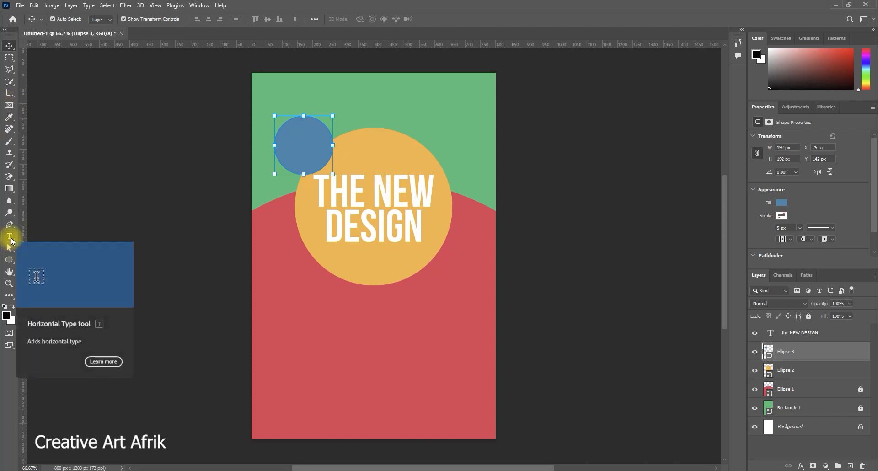
# Add the white centred text "DESIGN IS THE KEY" in the red area, breaking the line after "DESIGN".
pyautogui.click(11, 238)
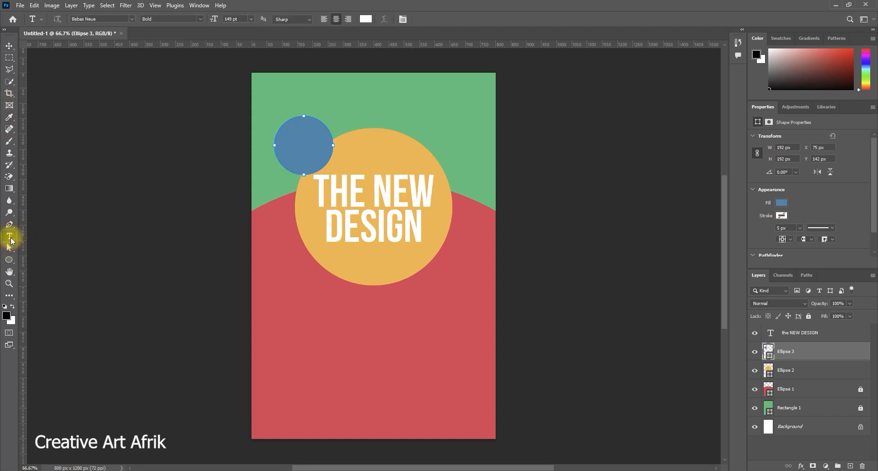
pyautogui.click(345, 340)
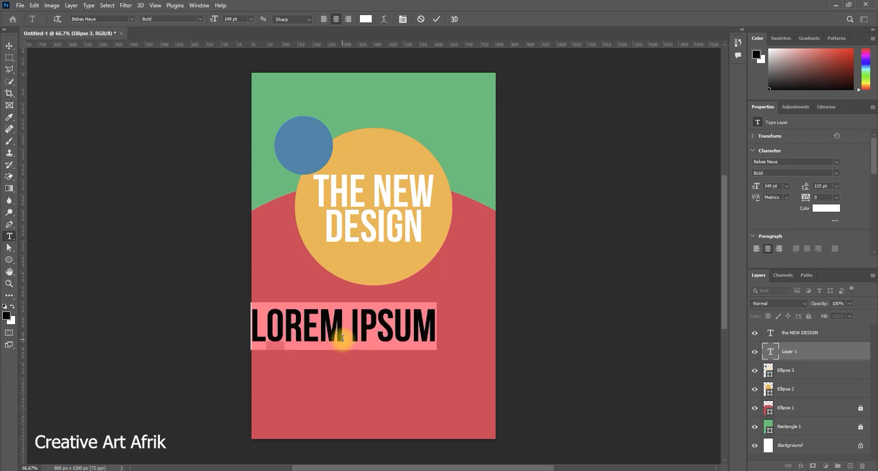
pyautogui.write('D')
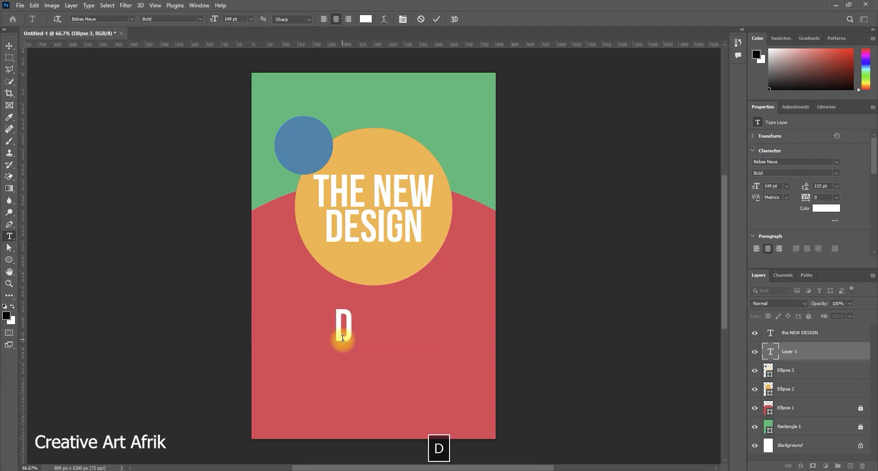
pyautogui.write('SIGN')
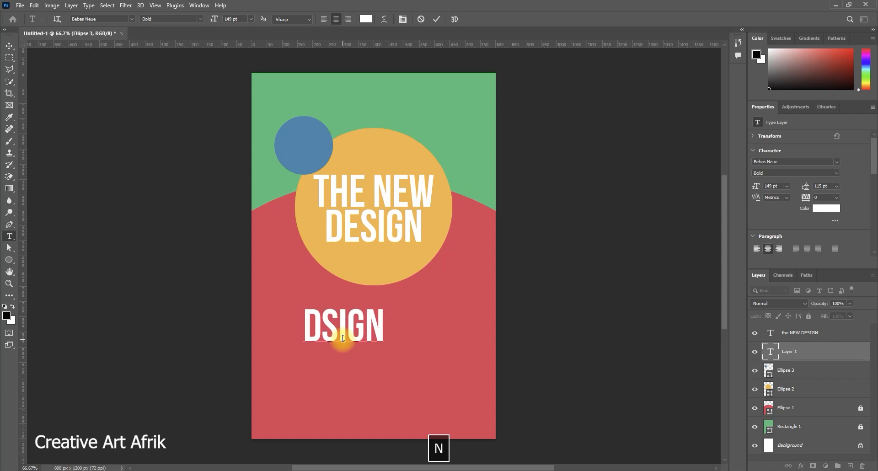
pyautogui.press('Left')
pyautogui.press('Left')
pyautogui.press('Left')
pyautogui.write('E')
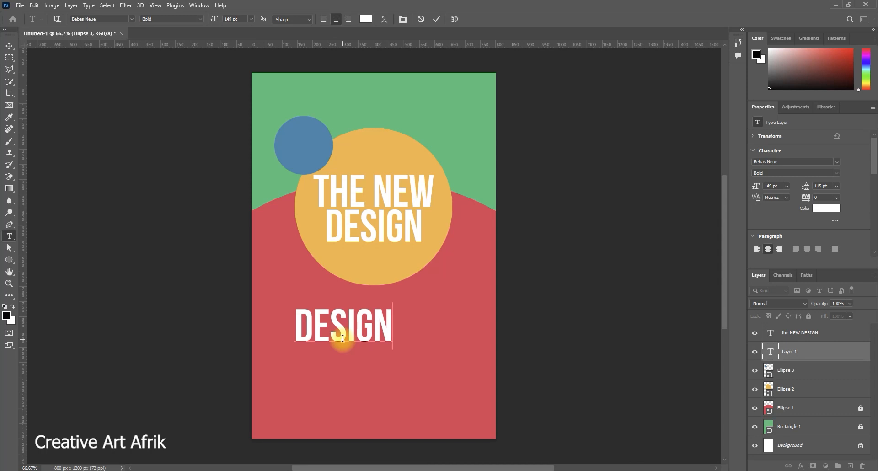
pyautogui.press('Return')
pyautogui.write('IS')
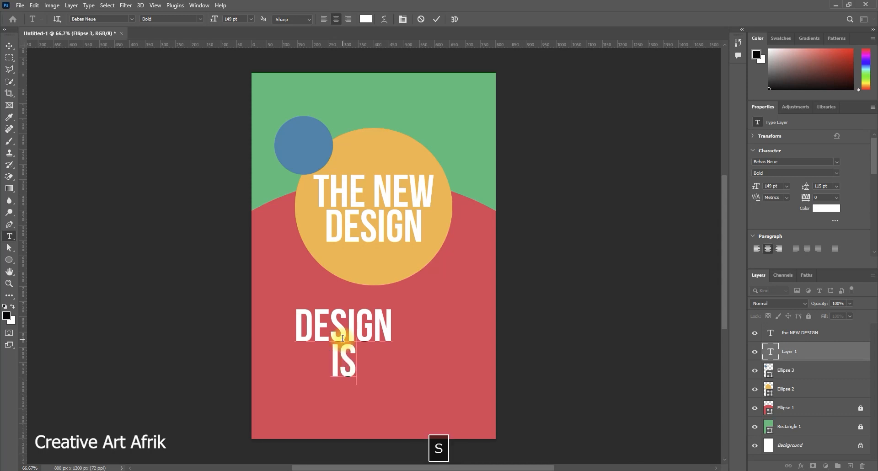
pyautogui.write(' THER')
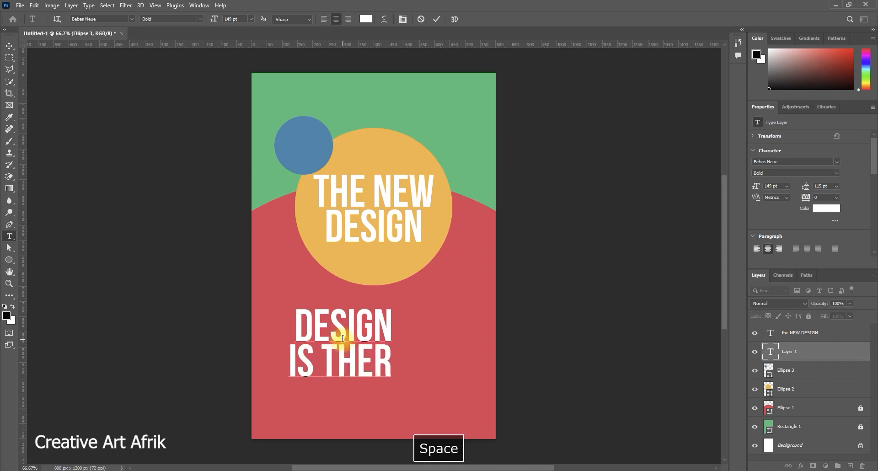
pyautogui.press('BackSpace')
pyautogui.press('BackSpace')
pyautogui.write('KEY')
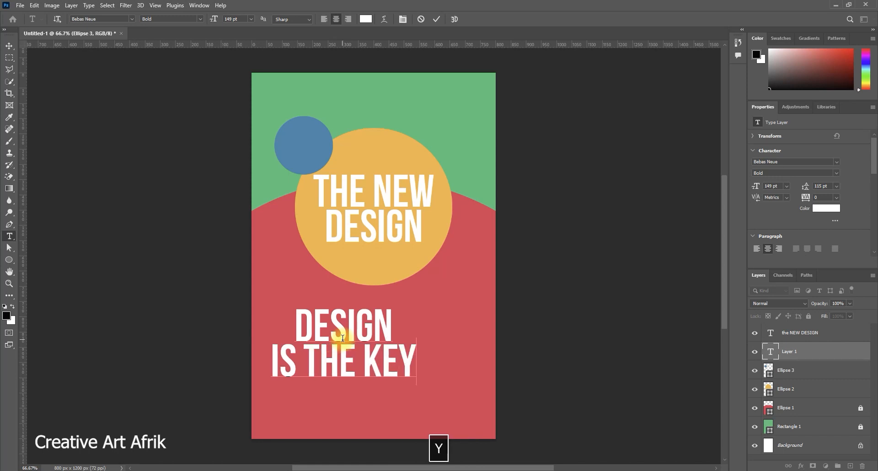
# Set the "DESIGN IS THE KEY" text to 81 pt with 64 pt leading and move it onto the small blue circle.
pyautogui.hotkey('ctrl', 'a')
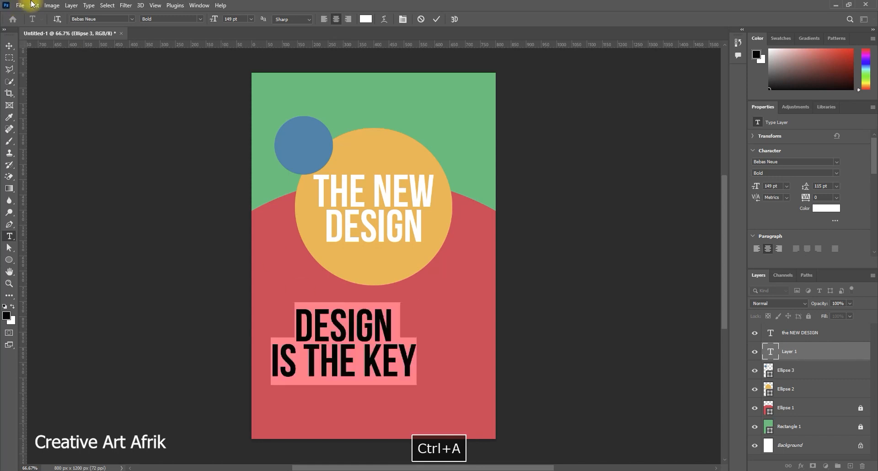
pyautogui.moveTo(202, 19); pyautogui.dragTo(183, 18)
pyautogui.moveTo(817, 194); pyautogui.dragTo(797, 191)
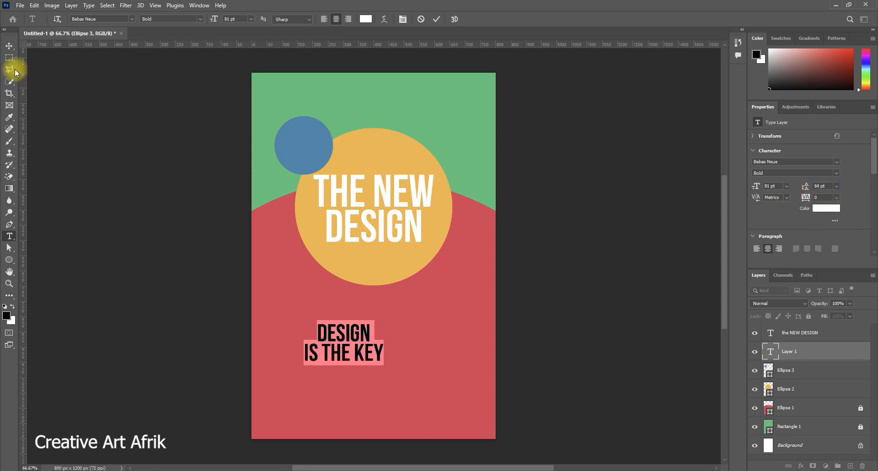
pyautogui.click(9, 46)
pyautogui.moveTo(337, 350); pyautogui.dragTo(303, 152)
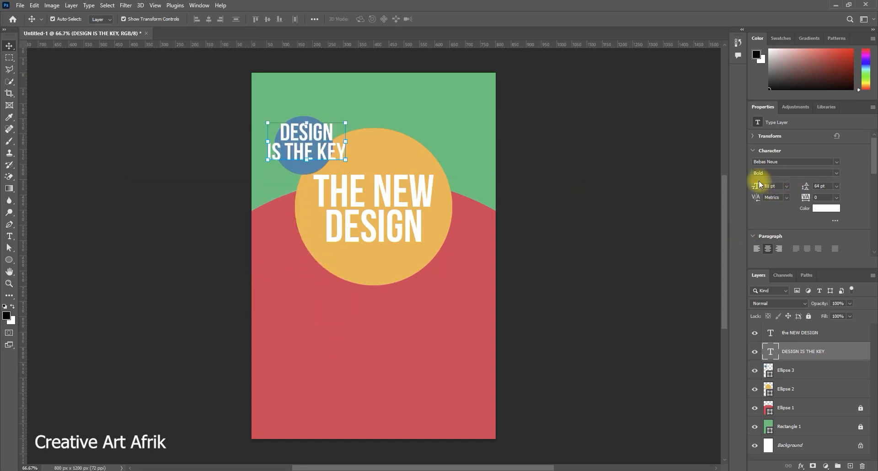
# Reduce the "DESIGN IS THE KEY" text to 44 pt with 36 pt leading and centre it inside the blue circle.
pyautogui.moveTo(754, 186); pyautogui.dragTo(738, 181)
pyautogui.moveTo(798, 188); pyautogui.dragTo(792, 187)
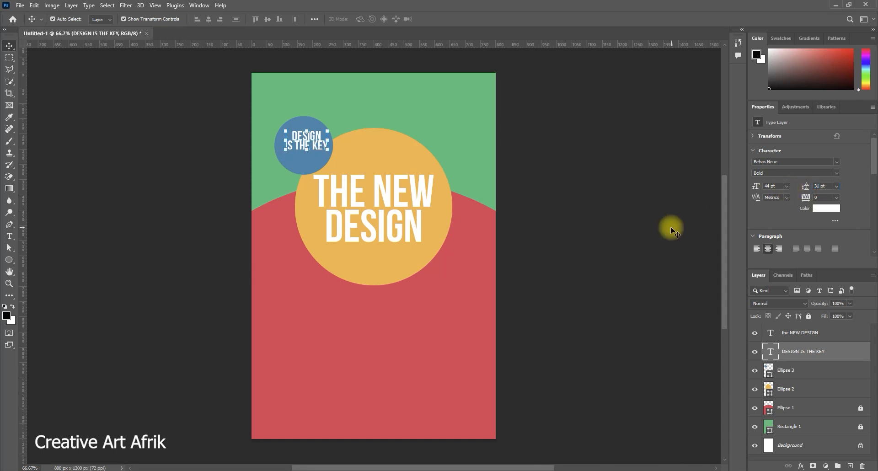
pyautogui.click(550, 245)
pyautogui.moveTo(316, 148); pyautogui.dragTo(313, 154)
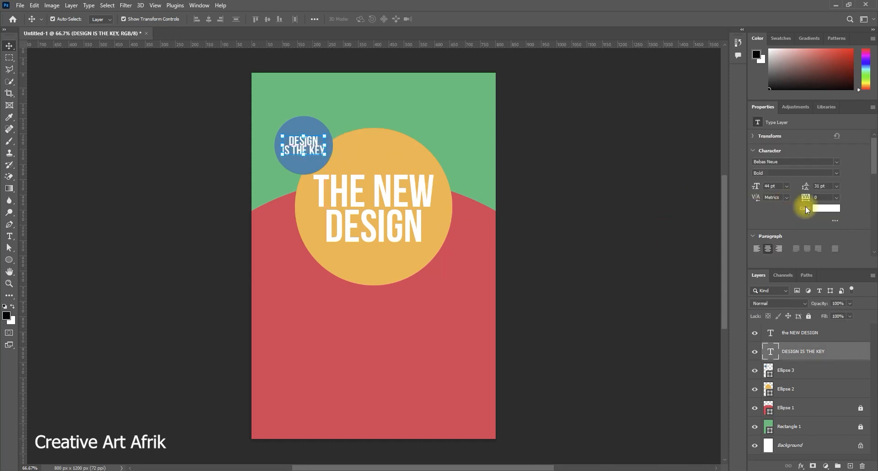
pyautogui.moveTo(807, 188); pyautogui.dragTo(808, 191)
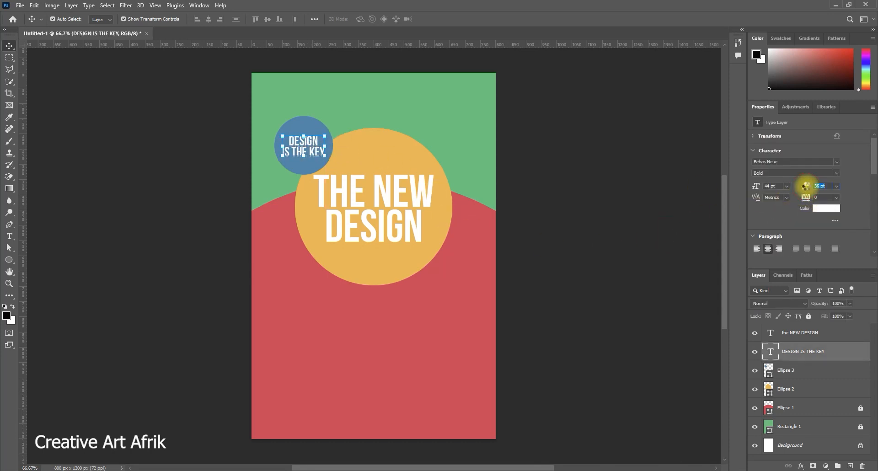
# Nudge the "DESIGN IS THE KEY" text slightly upward within the blue circle and deselect it.
pyautogui.click(831, 353)
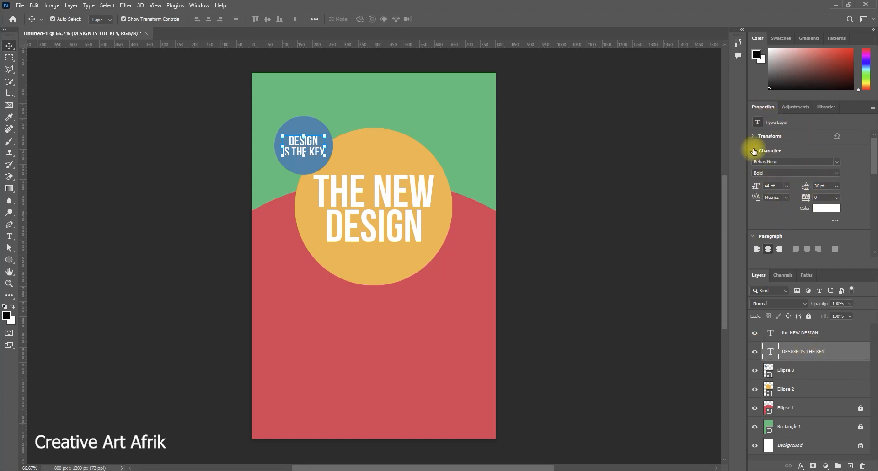
pyautogui.click(530, 176)
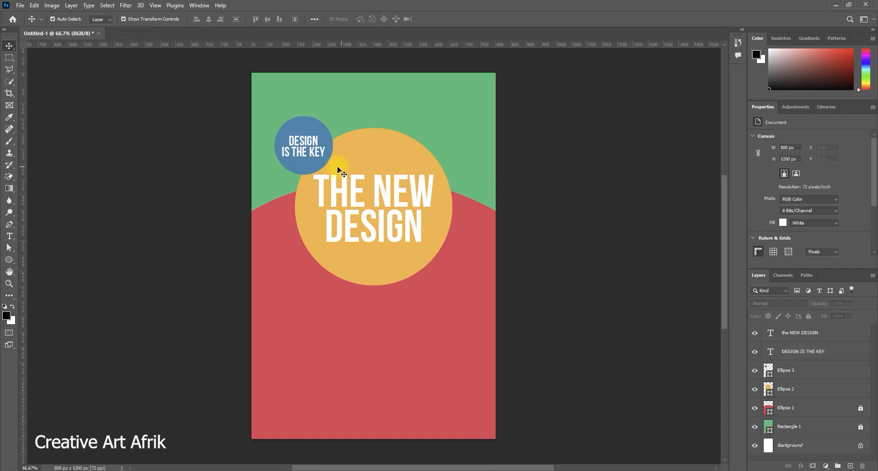
pyautogui.moveTo(316, 156); pyautogui.dragTo(318, 153)
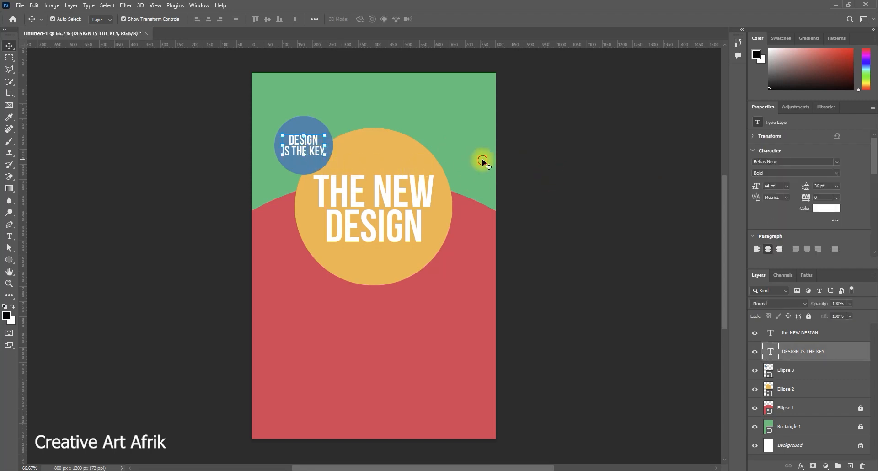
pyautogui.click(503, 223)
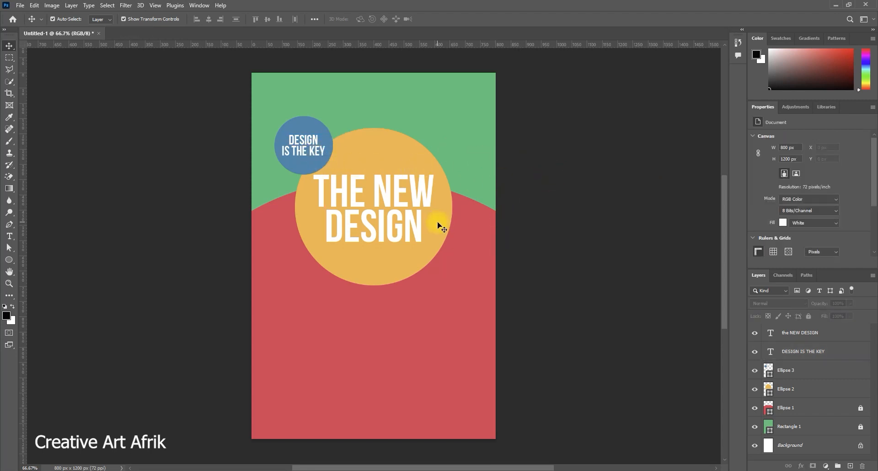
# Group the "DESIGN IS THE KEY" text with the blue circle and move the group down-right, aligning its top with the yellow-orange circle.
pyautogui.click(817, 353)
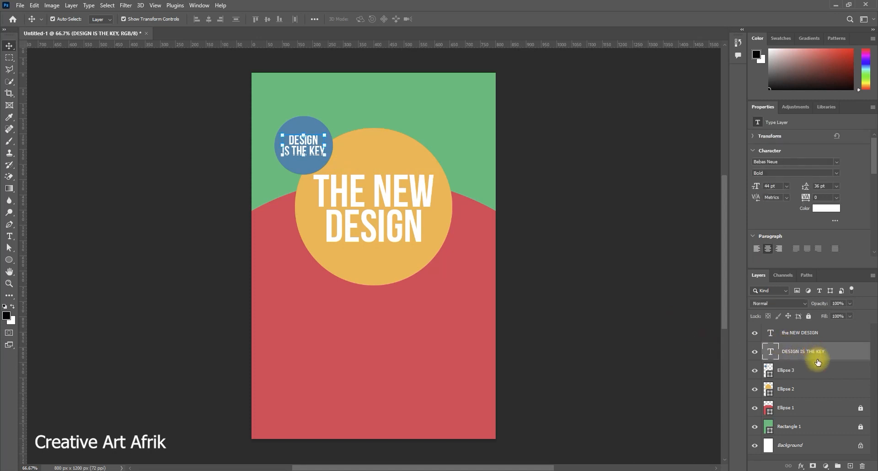
pyautogui.keyDown('ctrl'); pyautogui.click(800, 373); pyautogui.keyUp('ctrl')
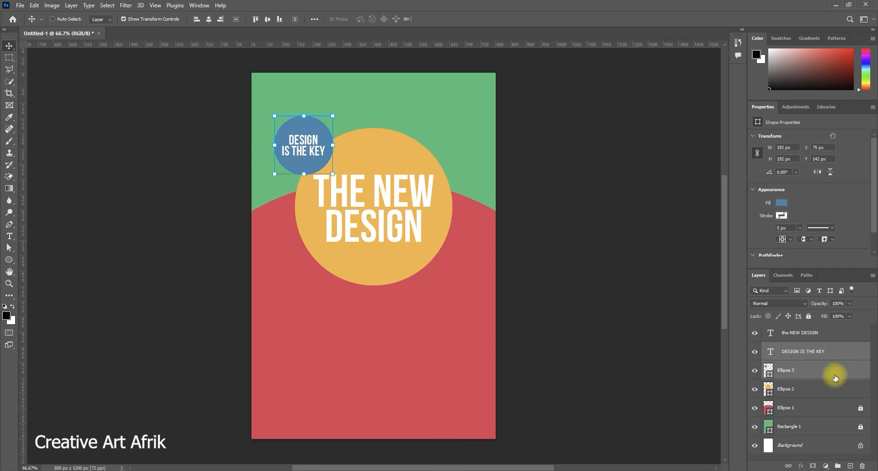
pyautogui.hotkey('ctrl', 'g')
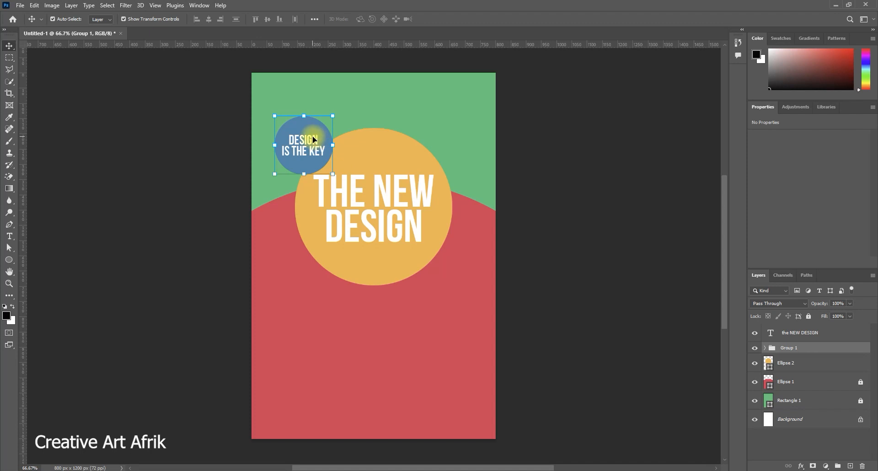
pyautogui.moveTo(309, 132); pyautogui.dragTo(324, 146)
pyautogui.keyDown('ctrl'); pyautogui.click(622, 215); pyautogui.keyUp('ctrl')
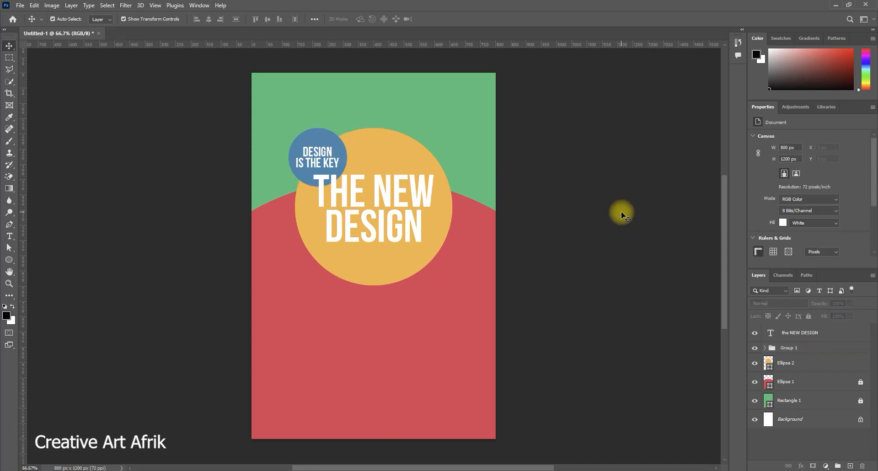
pyautogui.click(397, 196)
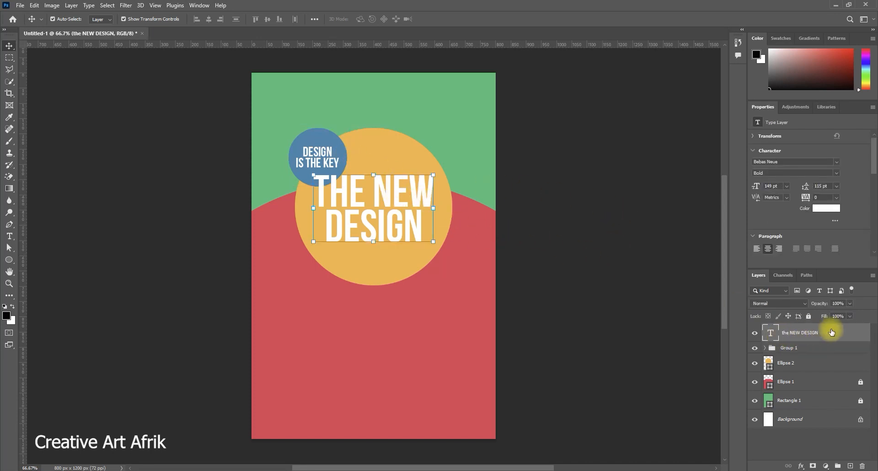
pyautogui.click(791, 349)
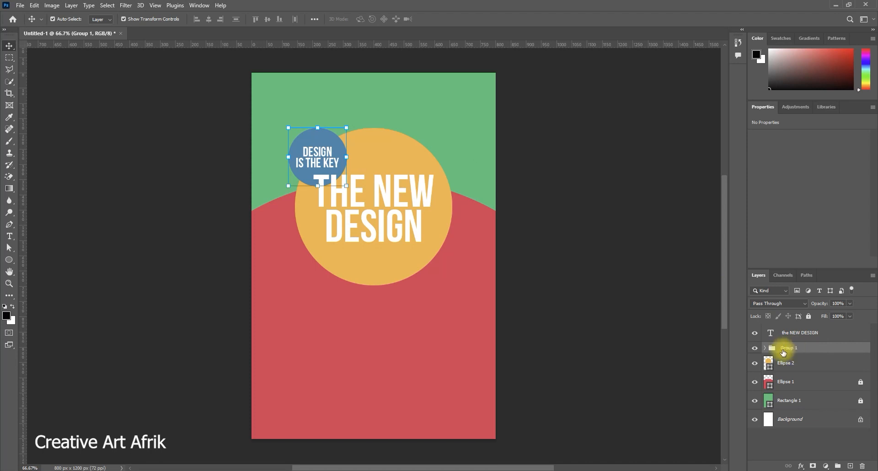
pyautogui.click(812, 334)
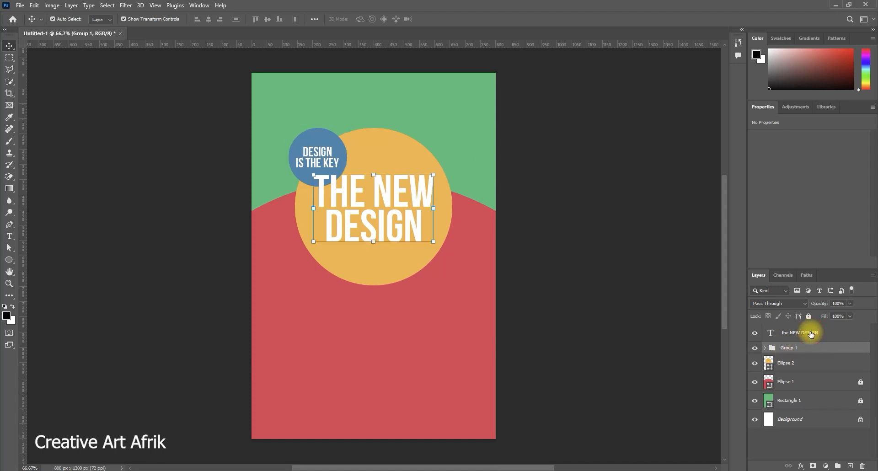
pyautogui.click(405, 163)
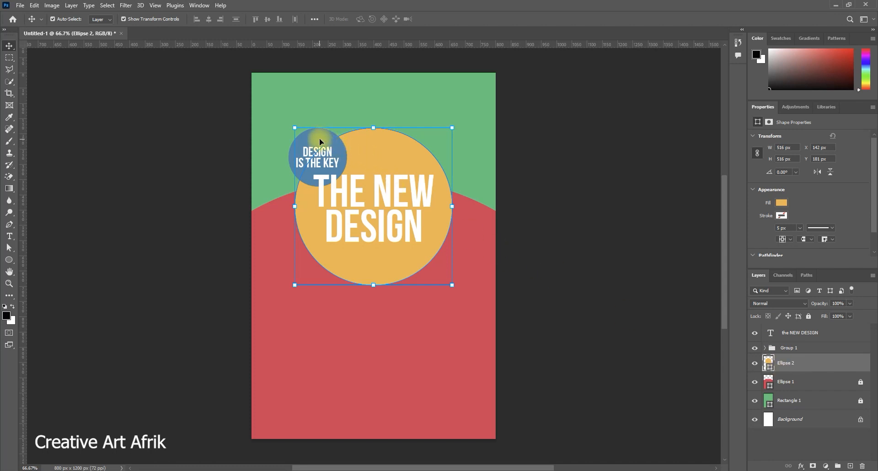
pyautogui.click(590, 99)
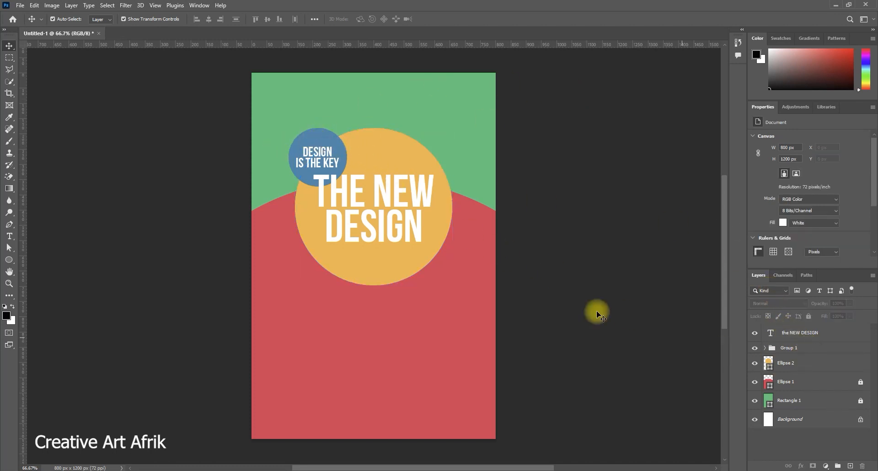
pyautogui.click(810, 336)
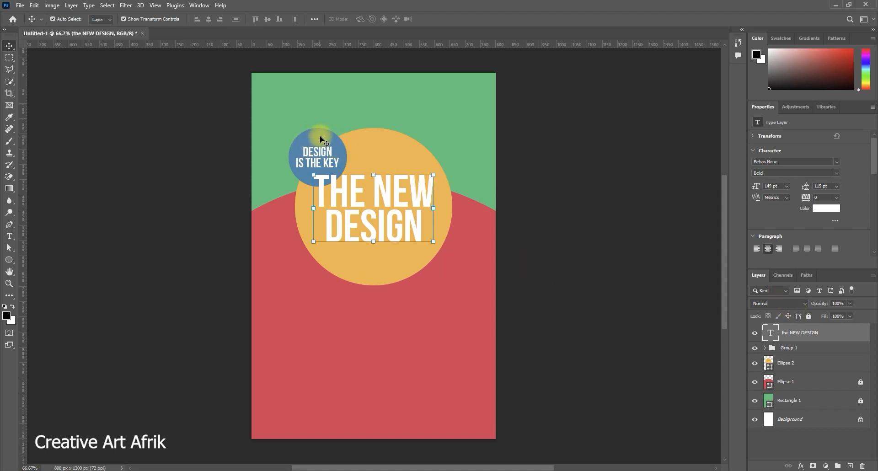
pyautogui.click(787, 348)
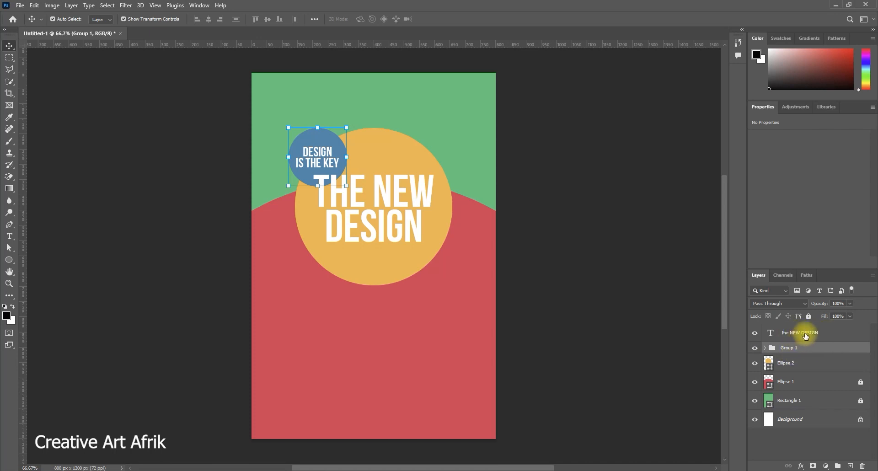
pyautogui.scroll(-1, 519, 281)
pyautogui.scroll(-1, 519, 281)
pyautogui.click(540, 266)
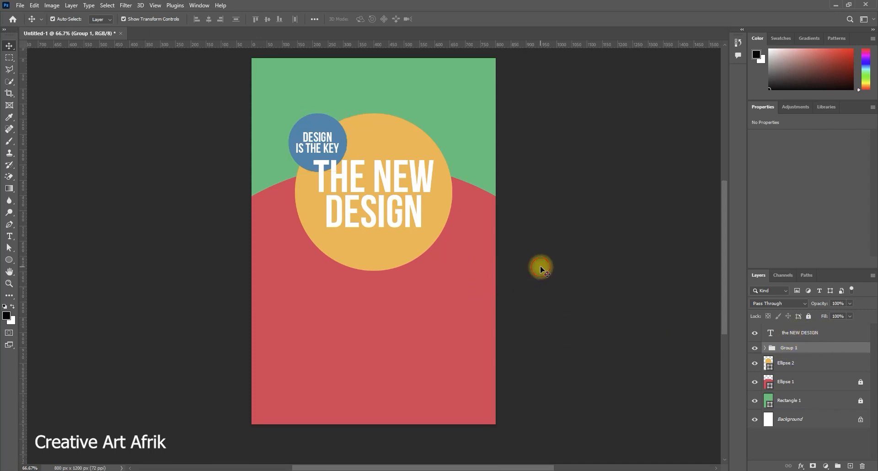
# Add a text line reading "10AM - 10PM" on the red area below the yellow-orange circle.
pyautogui.click(10, 236)
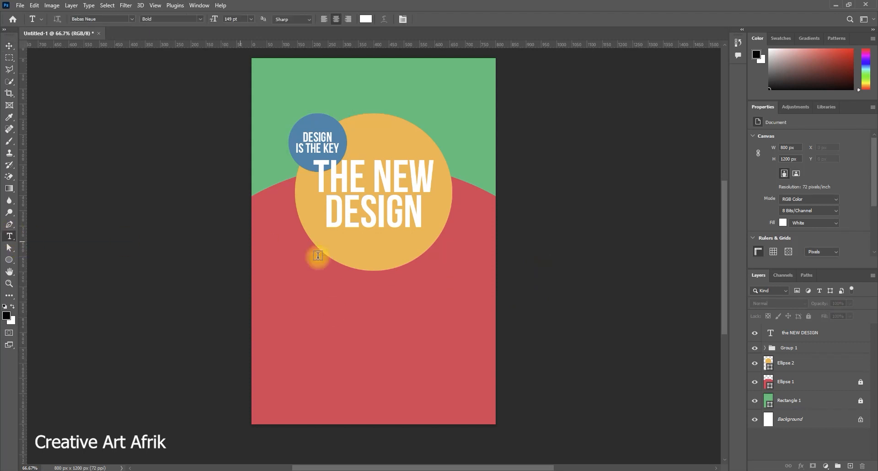
pyautogui.click(349, 309)
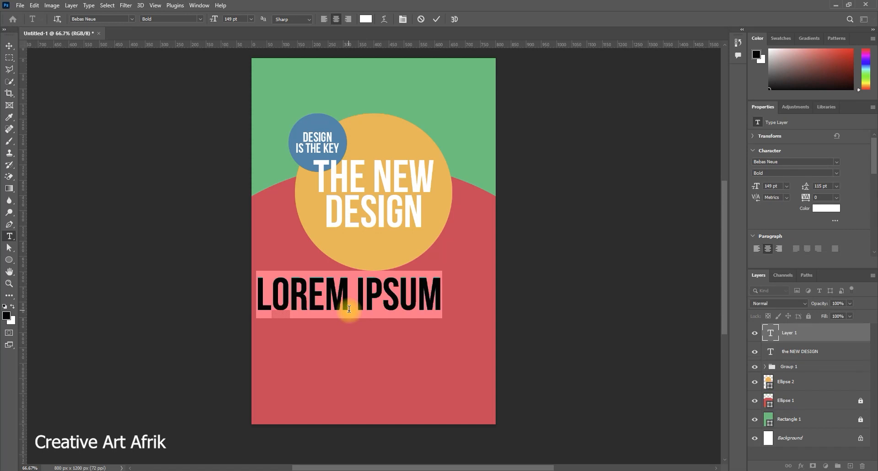
pyautogui.write('10AM')
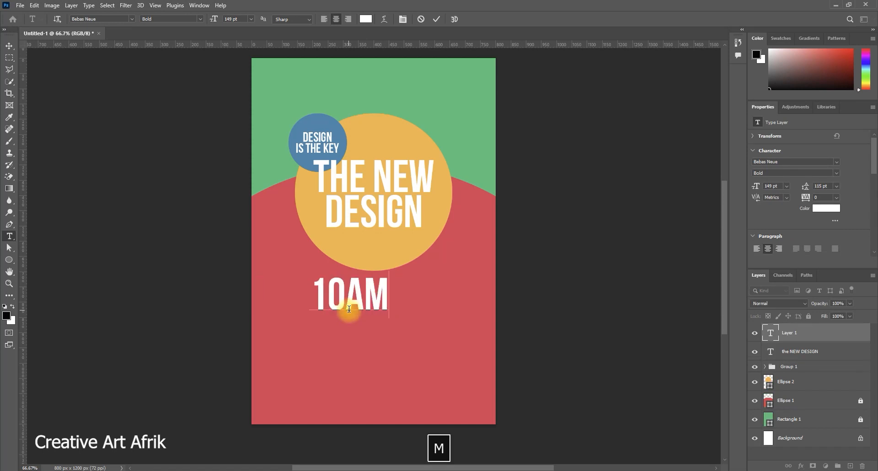
pyautogui.write(' - ')
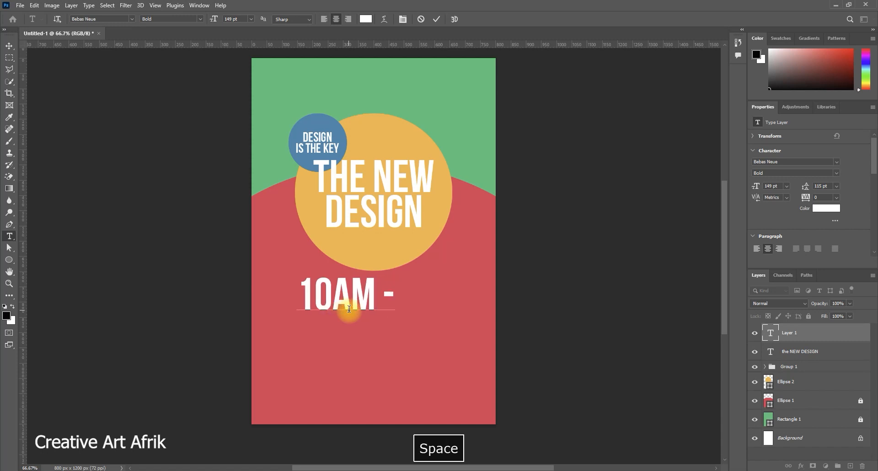
pyautogui.write('10PM')
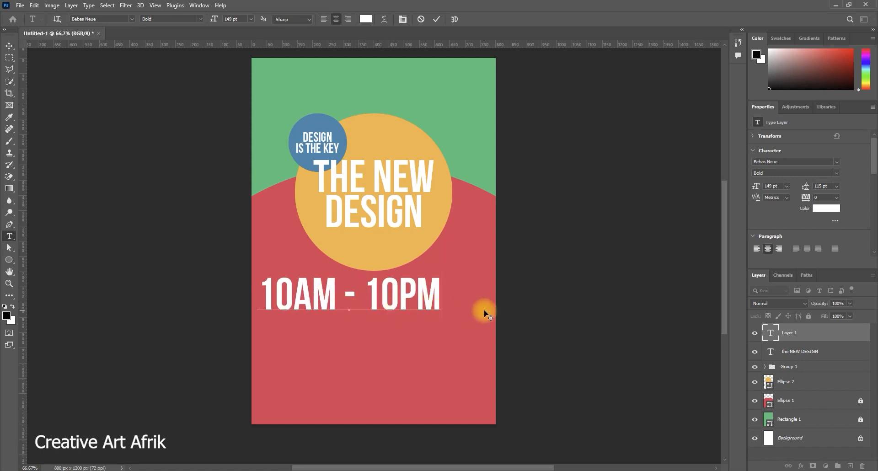
# Reduce the "10AM - 10PM" text to 74 pt and centre it beneath the yellow-orange circle.
pyautogui.moveTo(451, 302)
pyautogui.mouseDown()
pyautogui.moveTo(443, 294)
pyautogui.moveTo(237, 289)
pyautogui.moveTo(448, 305)
pyautogui.mouseUp()
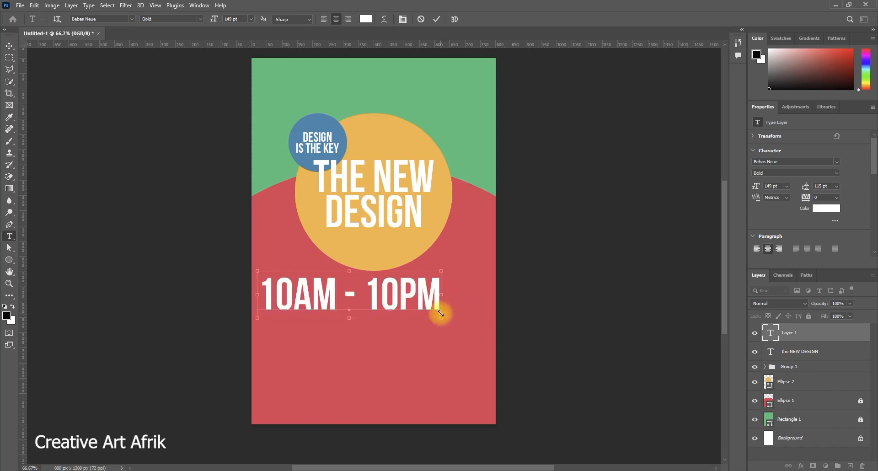
pyautogui.hotkey('ctrl', 'a')
pyautogui.click(438, 302)
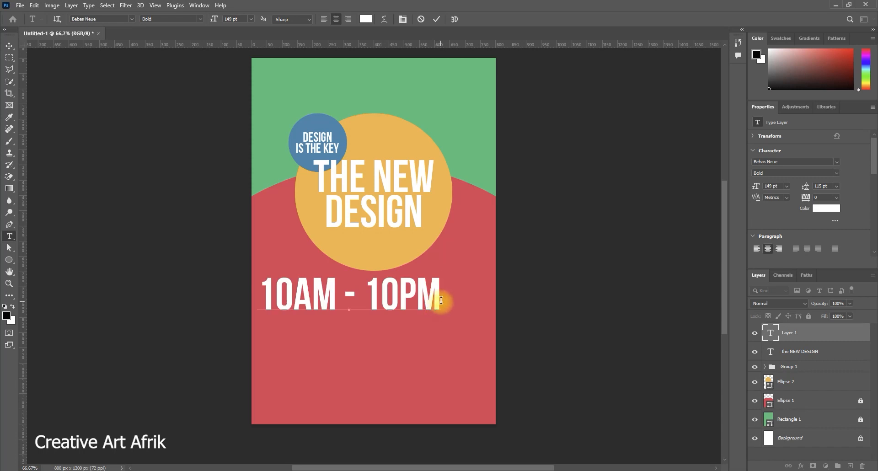
pyautogui.moveTo(441, 301); pyautogui.dragTo(242, 306)
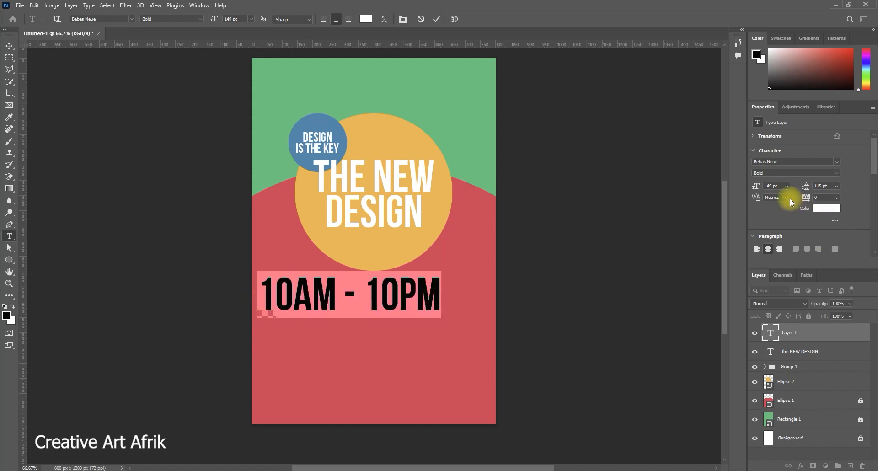
pyautogui.moveTo(755, 189); pyautogui.dragTo(719, 188)
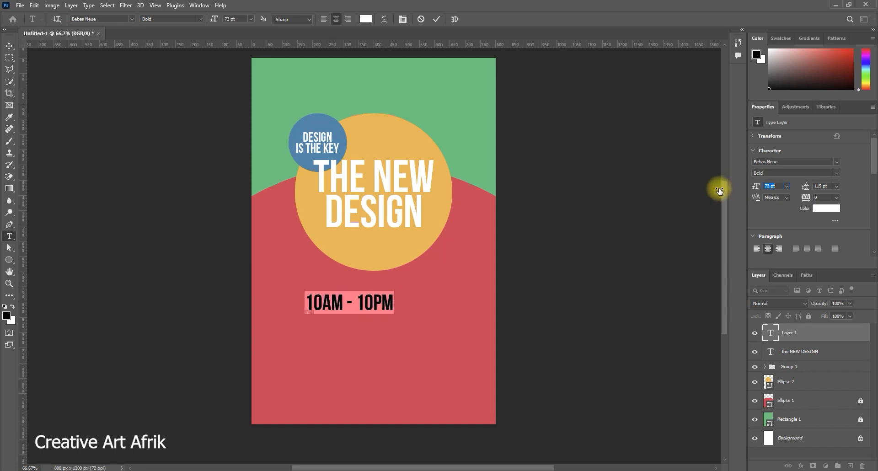
pyautogui.click(7, 48)
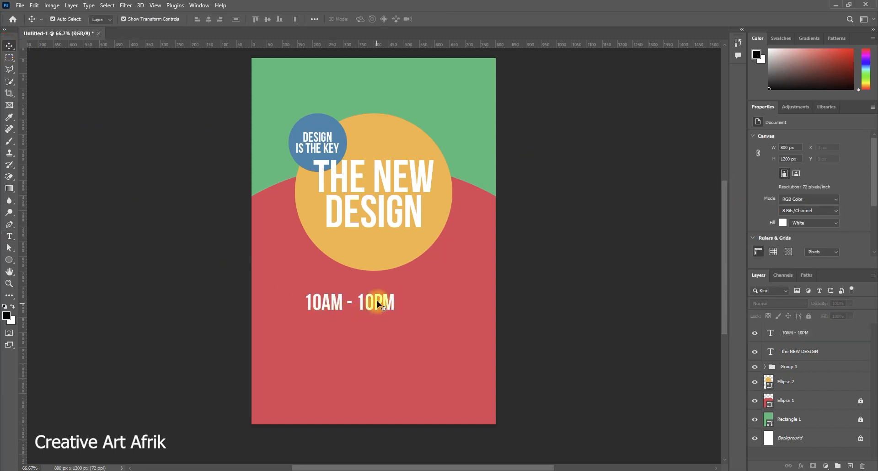
pyautogui.moveTo(383, 298); pyautogui.dragTo(402, 295)
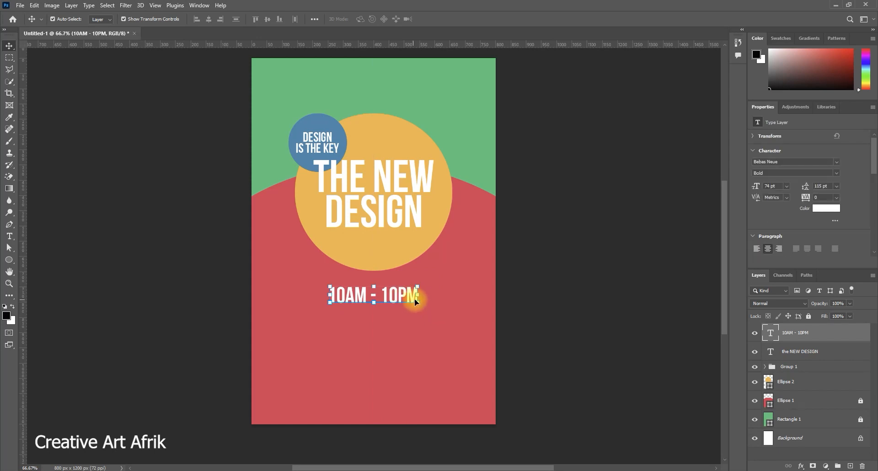
# Duplicate the "10AM - 10PM" text layer and place the copy directly below the original line.
pyautogui.rightClick(850, 338)
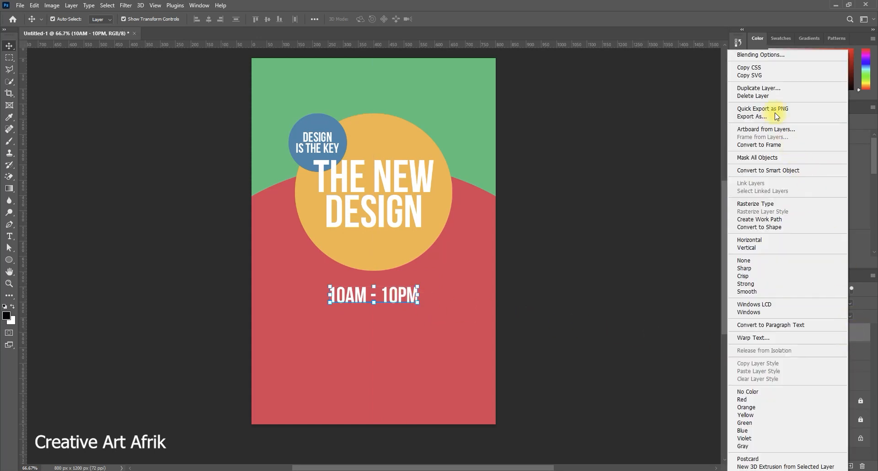
pyautogui.click(769, 88)
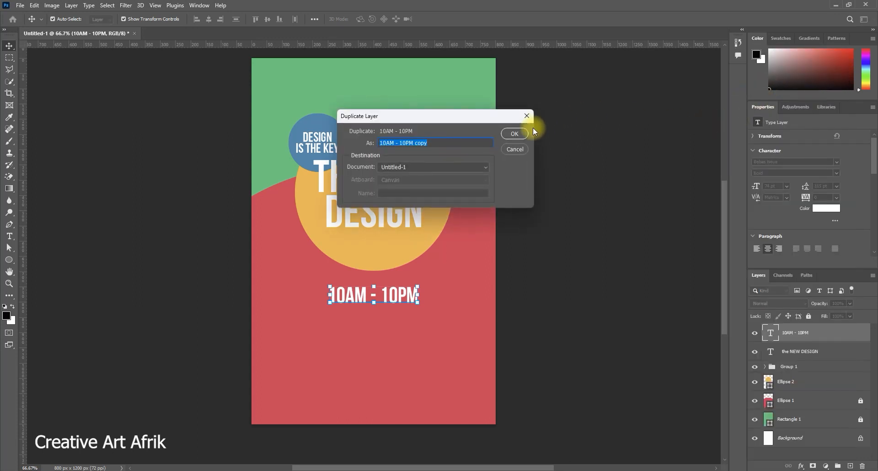
pyautogui.click(523, 134)
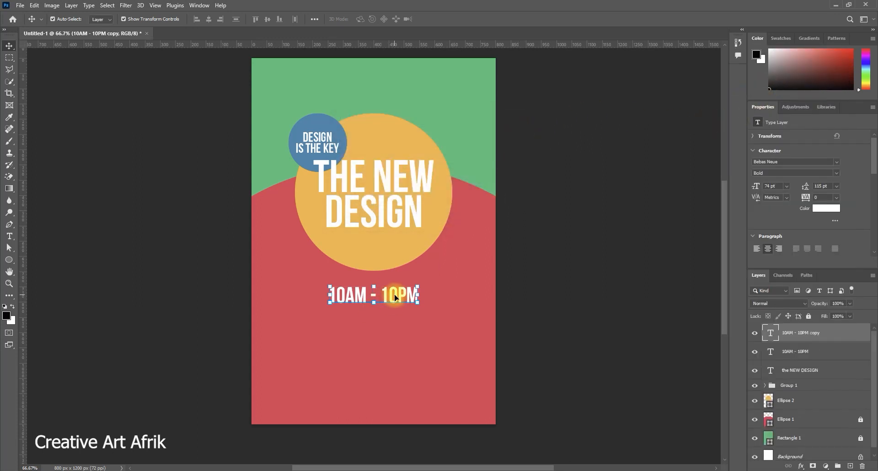
pyautogui.moveTo(394, 294); pyautogui.dragTo(395, 319)
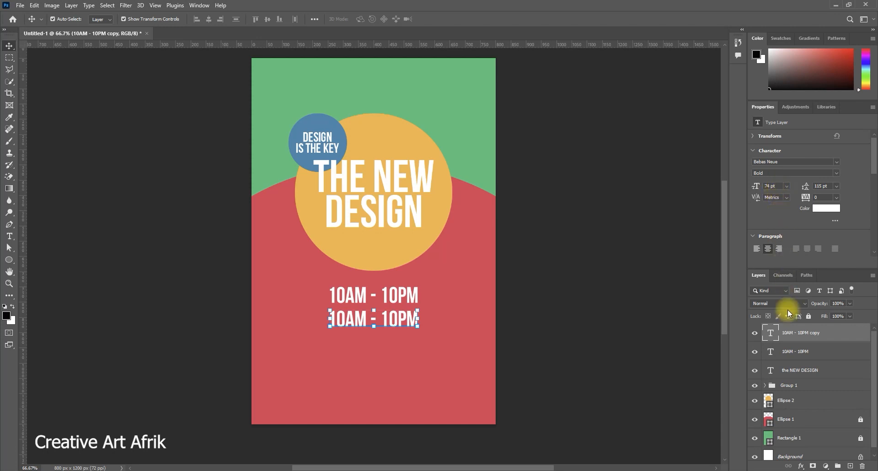
# Replace the wording of the lower text copy with "MAY 24TH".
pyautogui.doubleClick(770, 333)
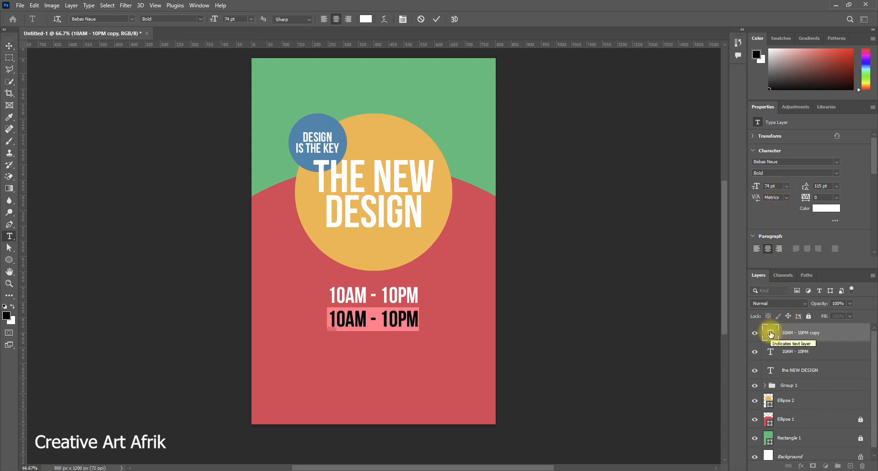
pyautogui.write('MAY')
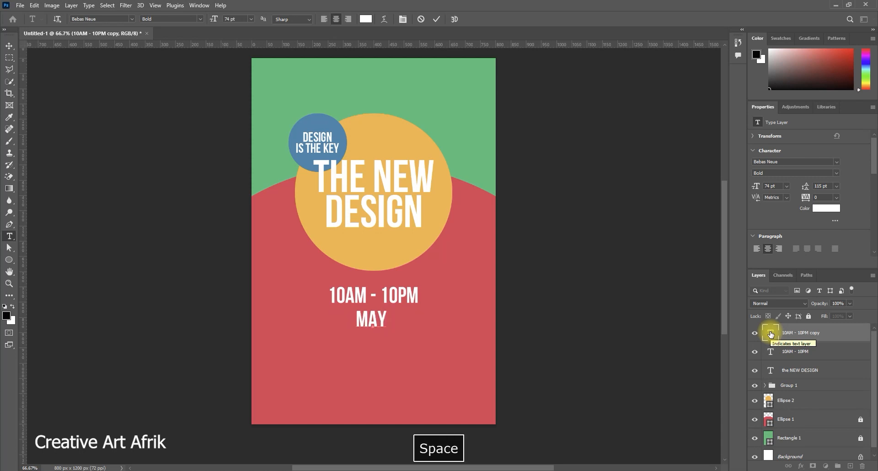
pyautogui.write(' 24TH')
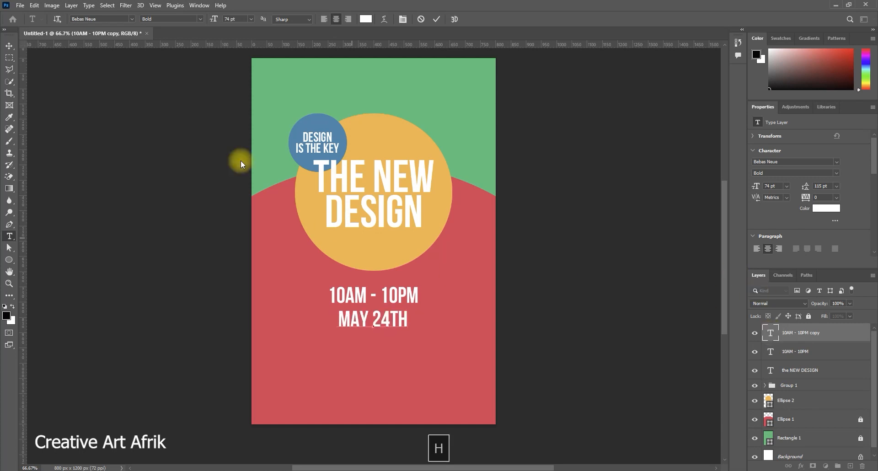
pyautogui.click(9, 46)
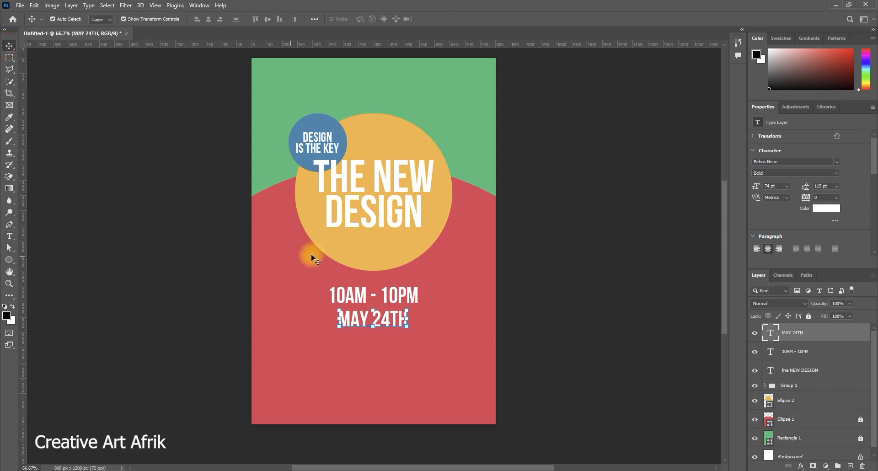
# Nudge the "MAY 24TH" text so it is centred under the "10AM - 10PM" line, and deselect it.
pyautogui.moveTo(382, 319); pyautogui.dragTo(388, 318)
pyautogui.click(596, 288)
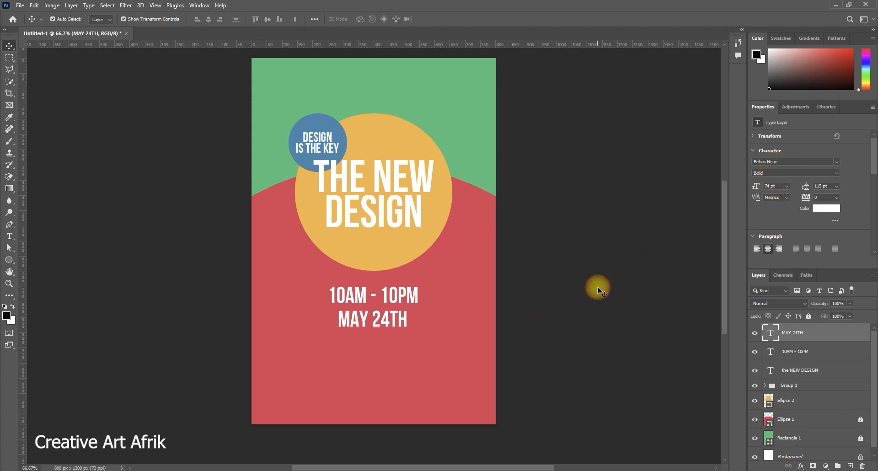
pyautogui.moveTo(398, 317); pyautogui.dragTo(399, 313)
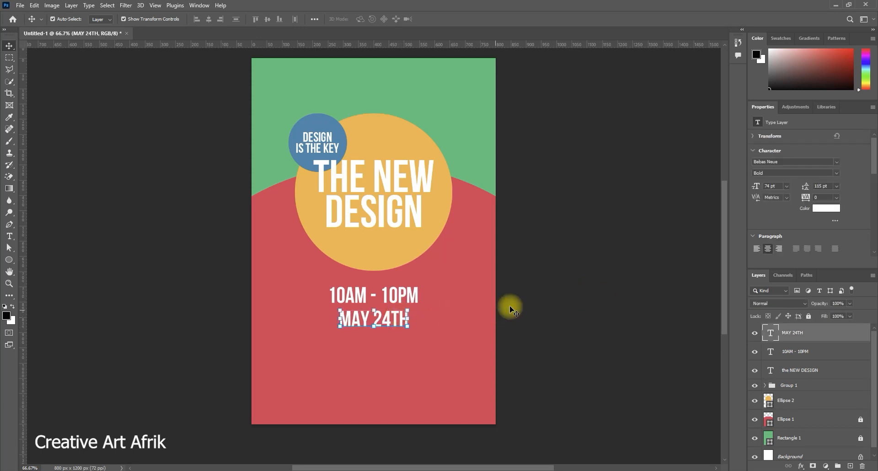
pyautogui.click(545, 303)
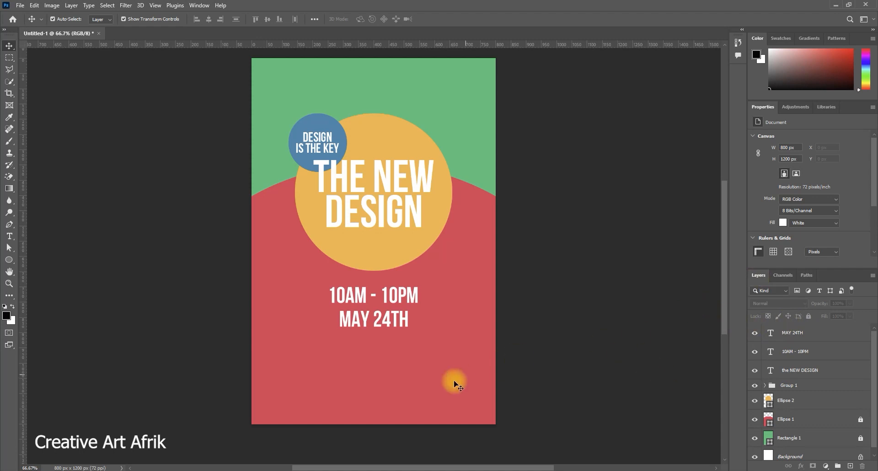
# Add a placeholder text line below "MAY 24TH" and set its font to Open Sans Regular.
pyautogui.click(11, 237)
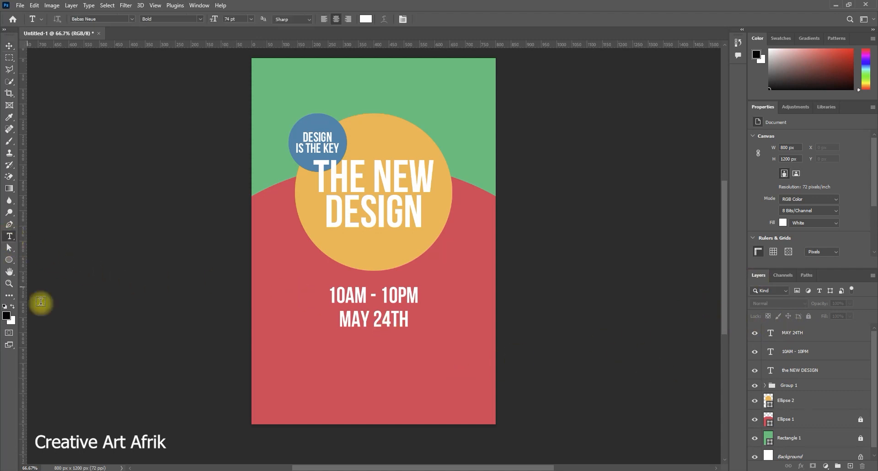
pyautogui.click(312, 359)
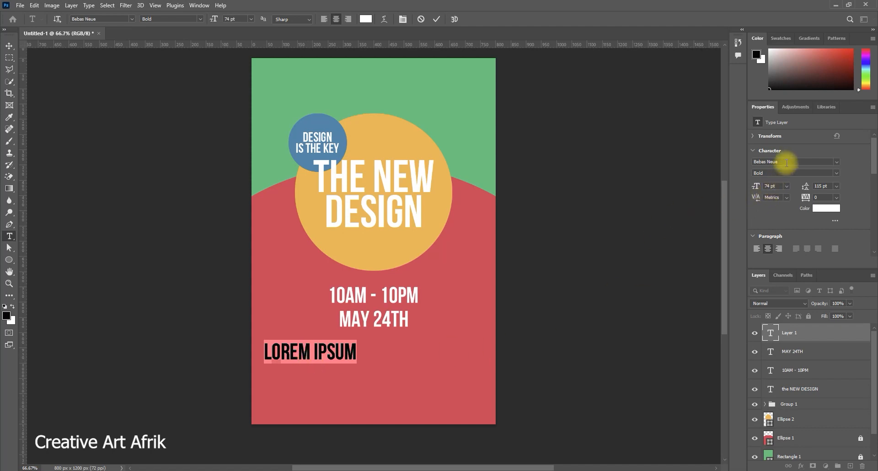
pyautogui.write('OPE')
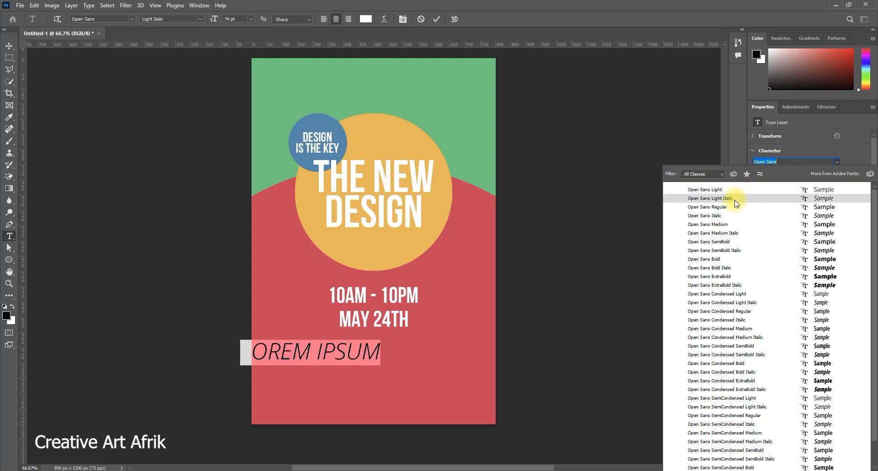
pyautogui.click(726, 207)
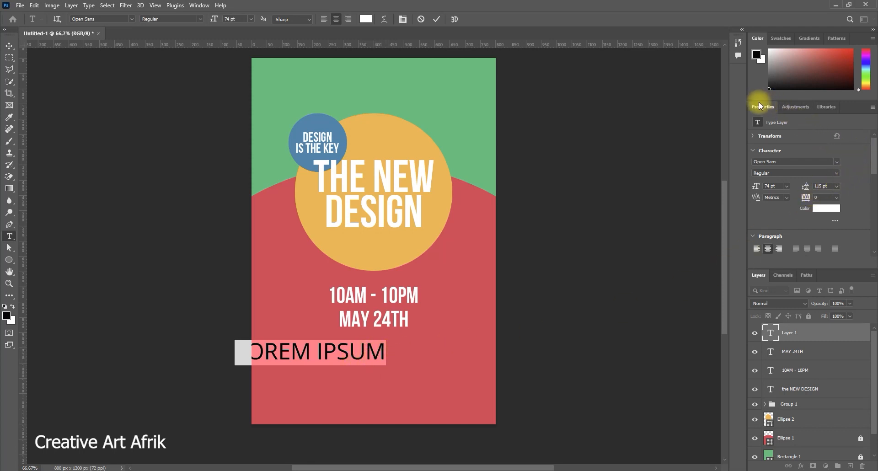
# Turn off All Caps for the placeholder text and move it to the poster's centre beneath "MAY 24TH".
pyautogui.moveTo(875, 151); pyautogui.dragTo(874, 178)
pyautogui.moveTo(877, 157); pyautogui.dragTo(874, 199)
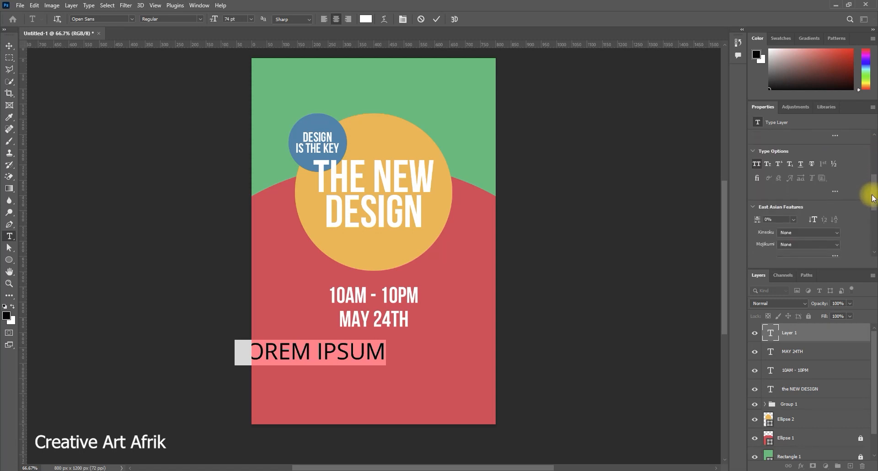
pyautogui.click(757, 165)
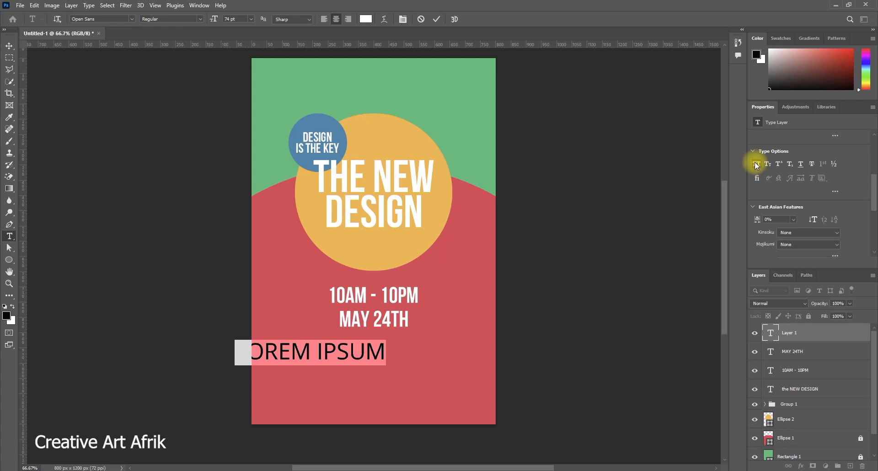
pyautogui.click(757, 166)
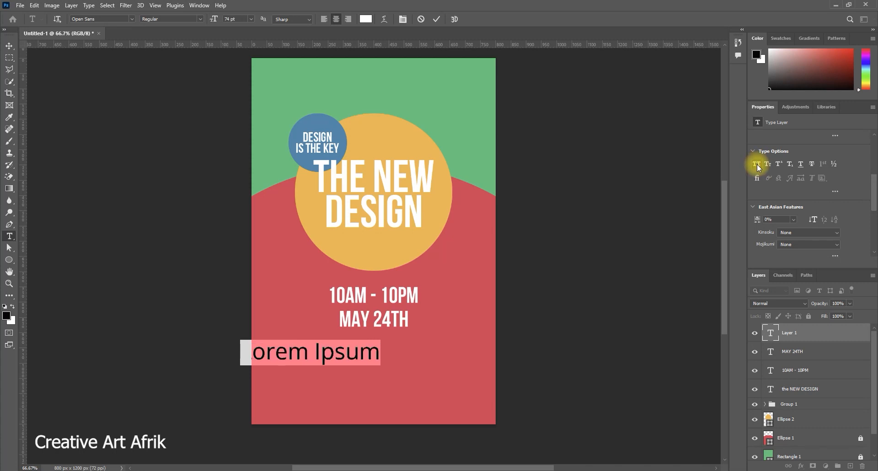
pyautogui.click(9, 46)
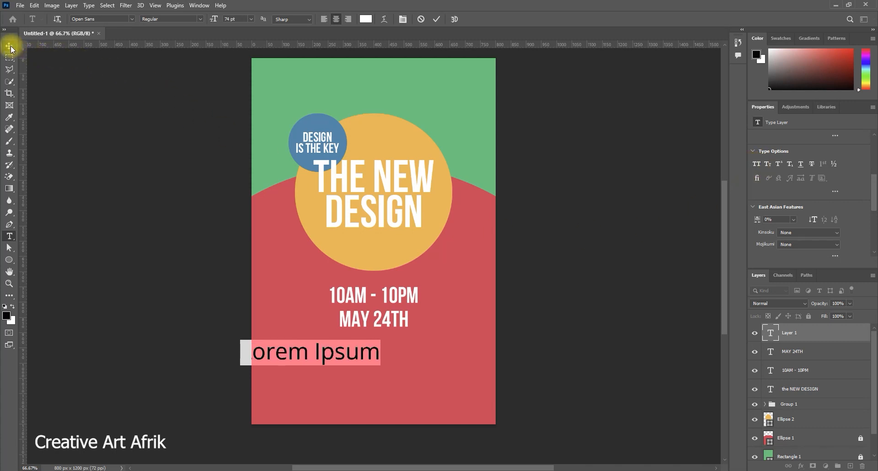
pyautogui.moveTo(347, 354); pyautogui.dragTo(407, 370)
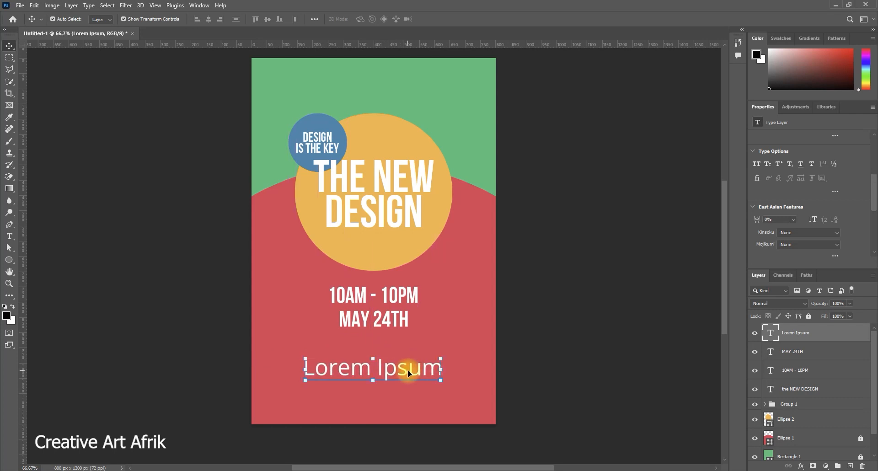
# Replace the placeholder wording beneath "MAY 24TH" with "More Info".
pyautogui.doubleClick(411, 362)
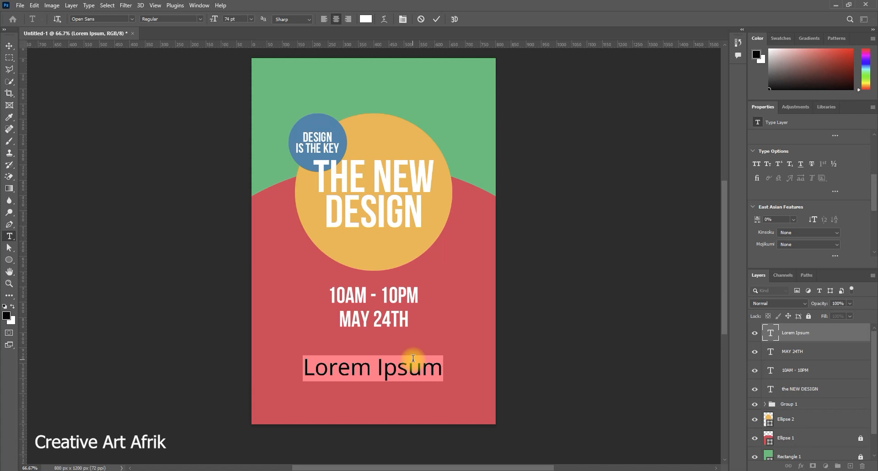
pyautogui.write('mORE')
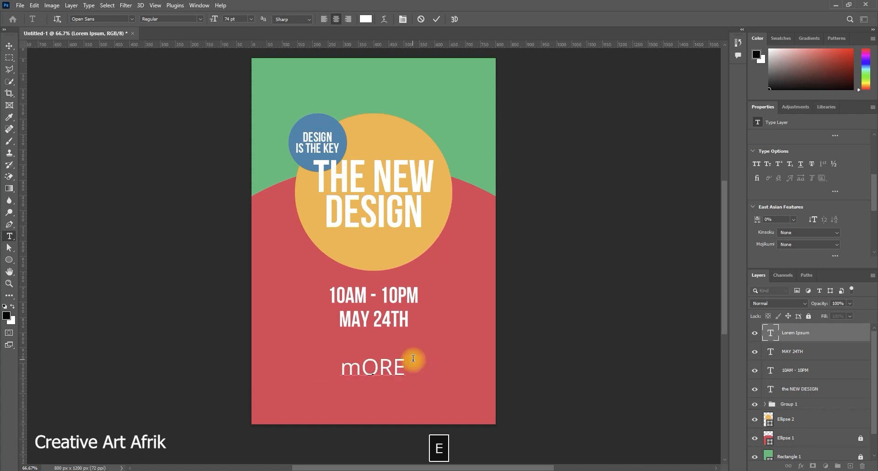
pyautogui.press('BackSpace')
pyautogui.press('BackSpace')
pyautogui.press('BackSpace')
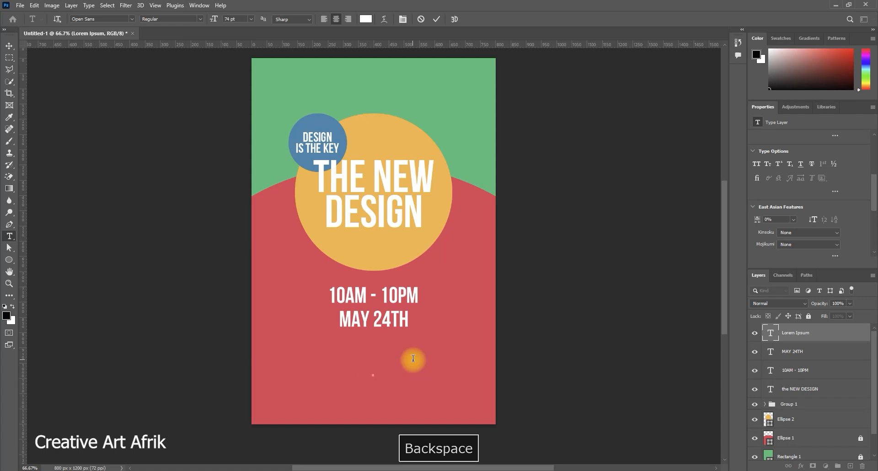
pyautogui.press('capslock')
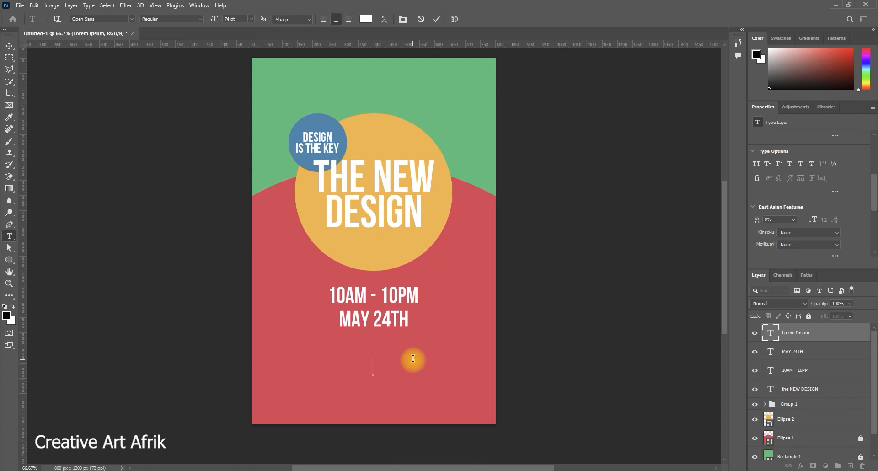
pyautogui.write('M')
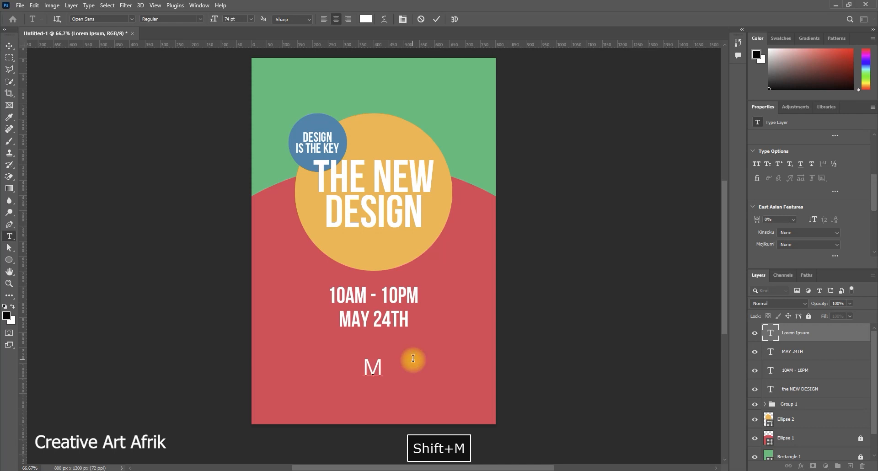
pyautogui.write('or')
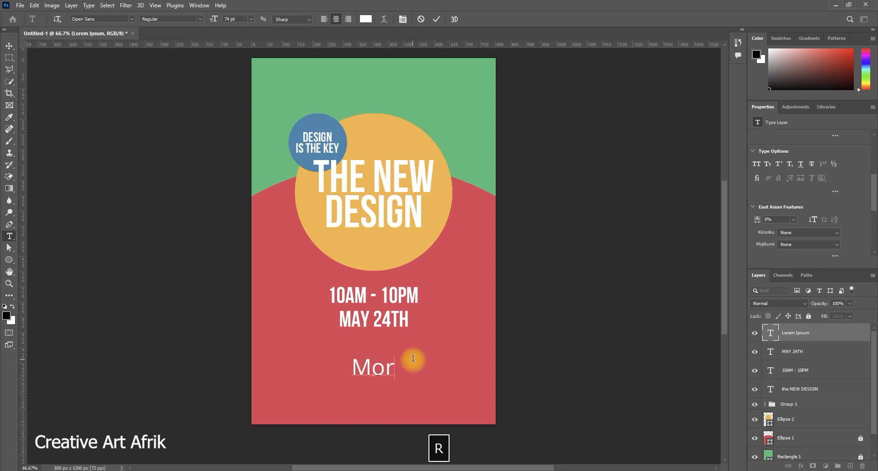
pyautogui.write('e I')
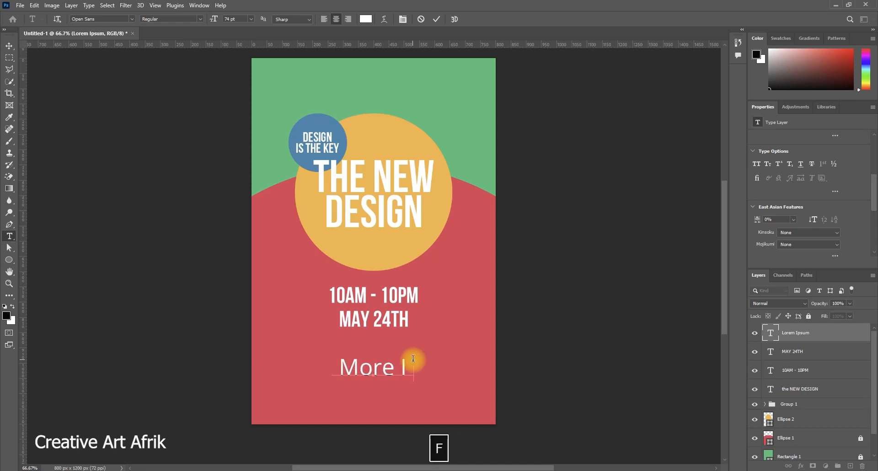
pyautogui.write('nfo')
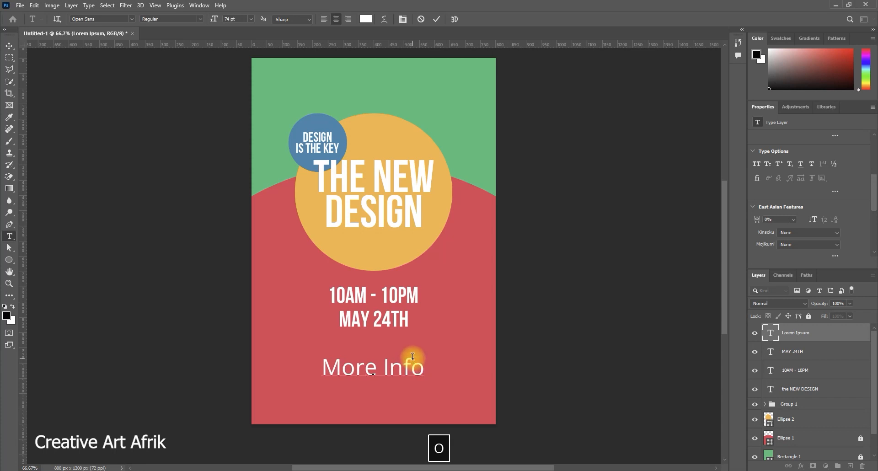
# Reduce the "More Info" text to 43 pt and move it up closer to "MAY 24TH".
pyautogui.hotkey('ctrl', 'a')
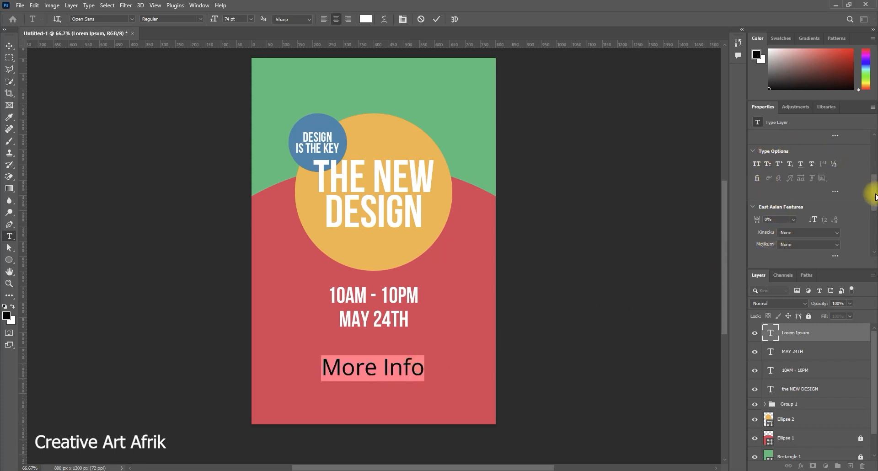
pyautogui.moveTo(870, 196); pyautogui.dragTo(870, 153)
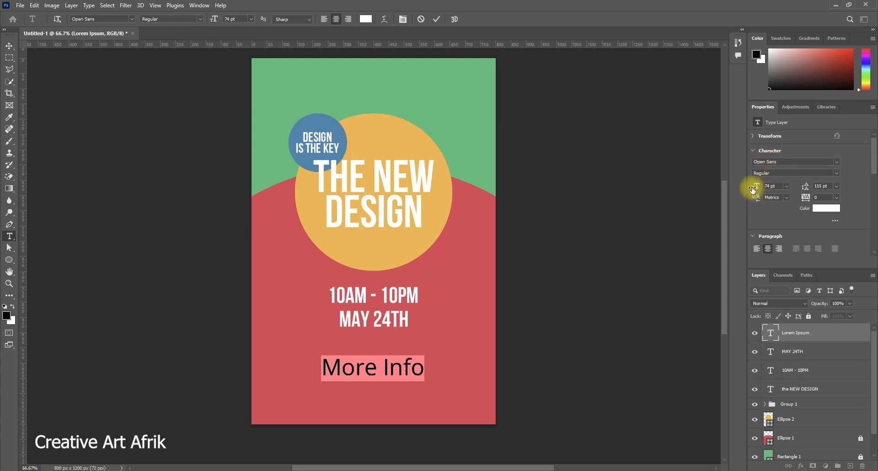
pyautogui.moveTo(756, 187); pyautogui.dragTo(741, 184)
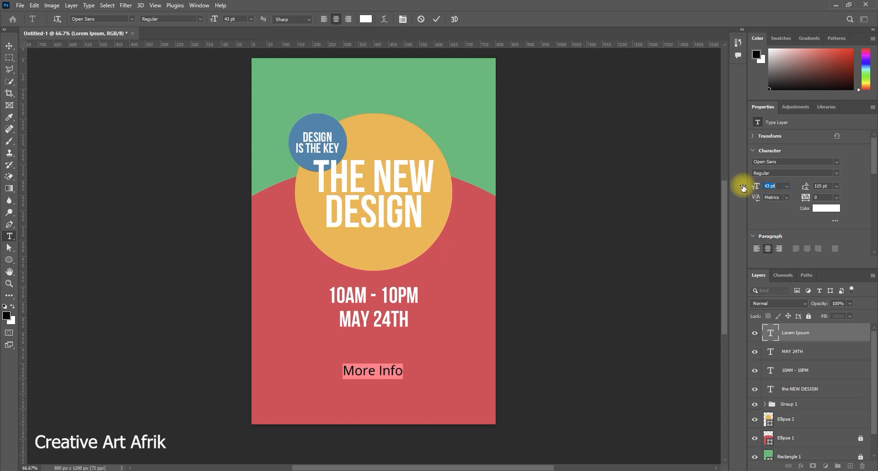
pyautogui.click(9, 46)
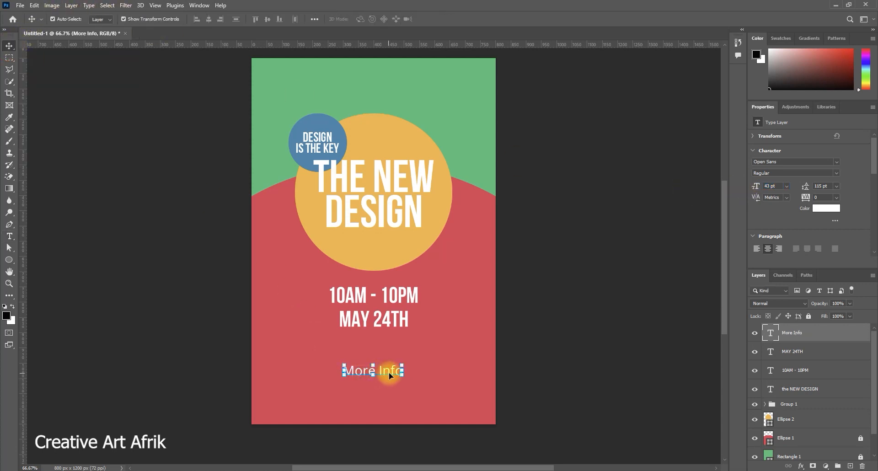
pyautogui.moveTo(389, 376); pyautogui.dragTo(387, 356)
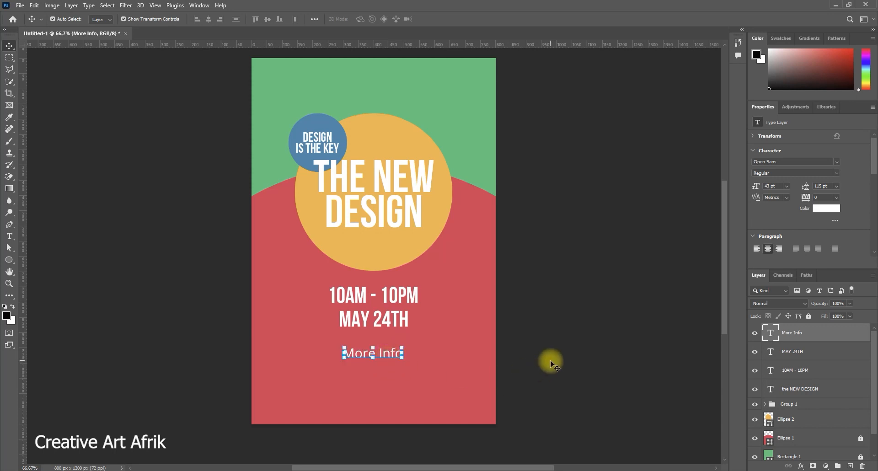
pyautogui.click(523, 366)
# Duplicate the "More Info" text layer and place the copy directly below the original line.
pyautogui.click(391, 356)
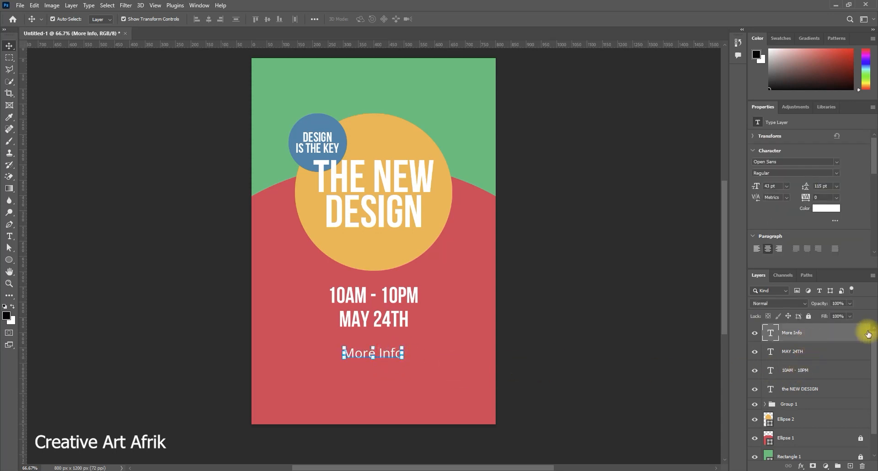
pyautogui.rightClick(851, 331)
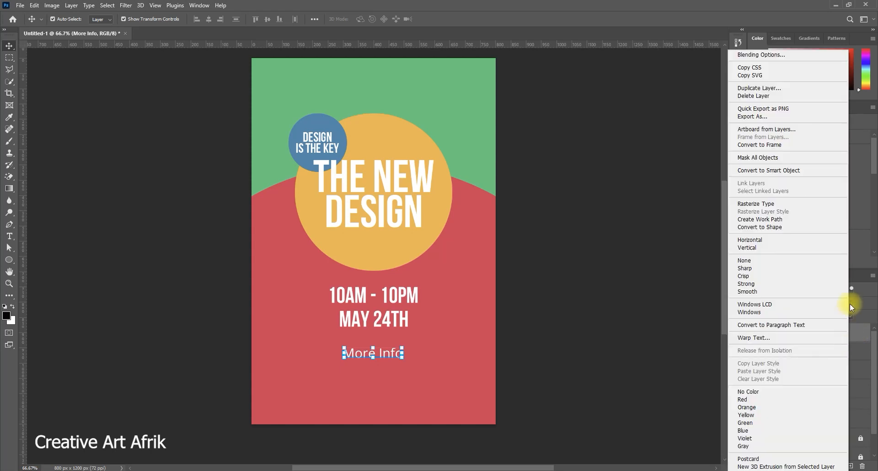
pyautogui.click(758, 89)
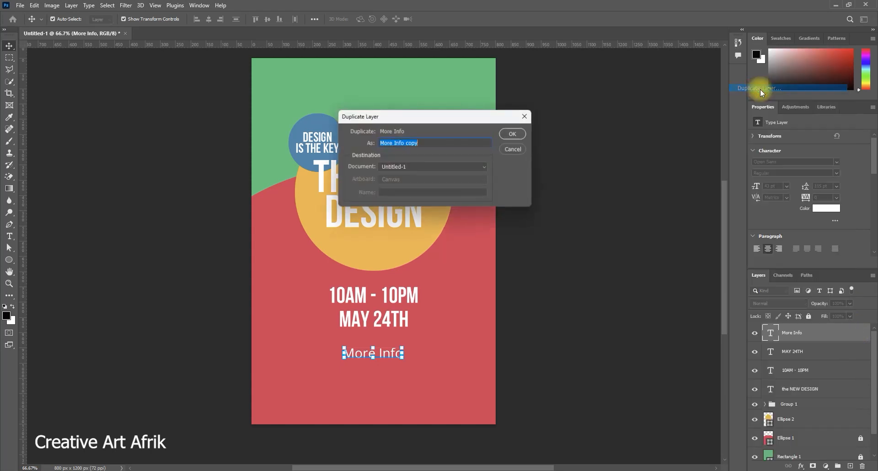
pyautogui.click(516, 134)
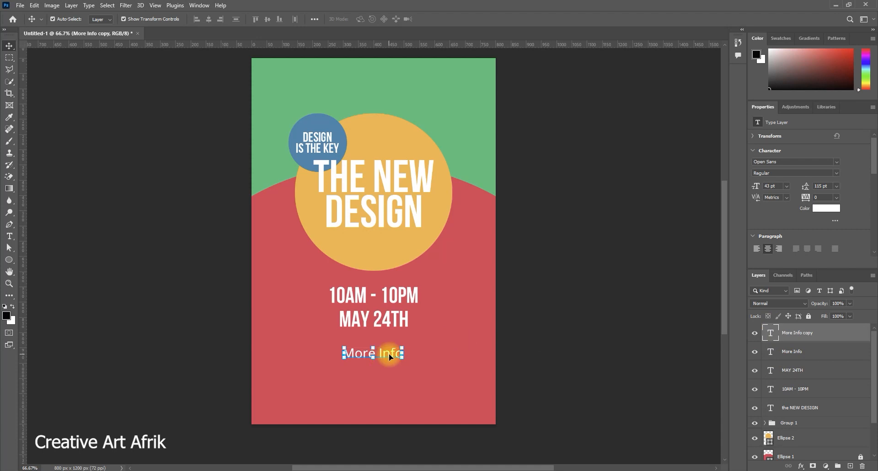
pyautogui.moveTo(389, 353); pyautogui.dragTo(391, 372)
pyautogui.doubleClick(391, 372)
pyautogui.write('w')
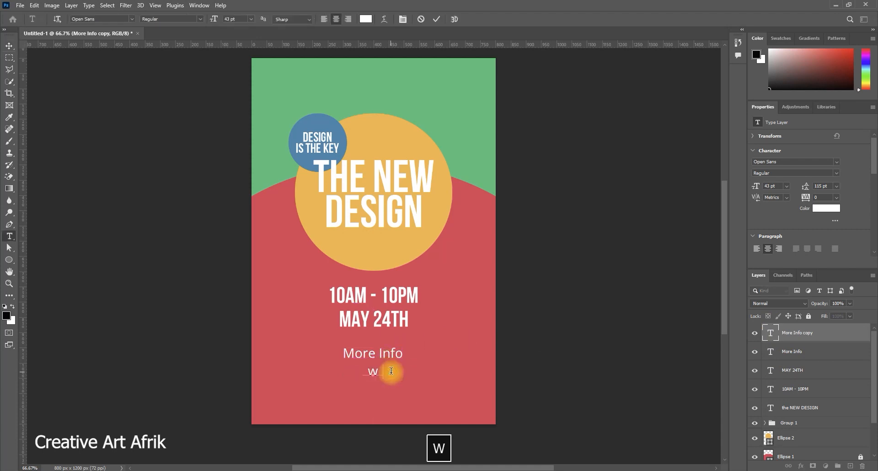
pyautogui.write('ww')
pyautogui.write('.crea')
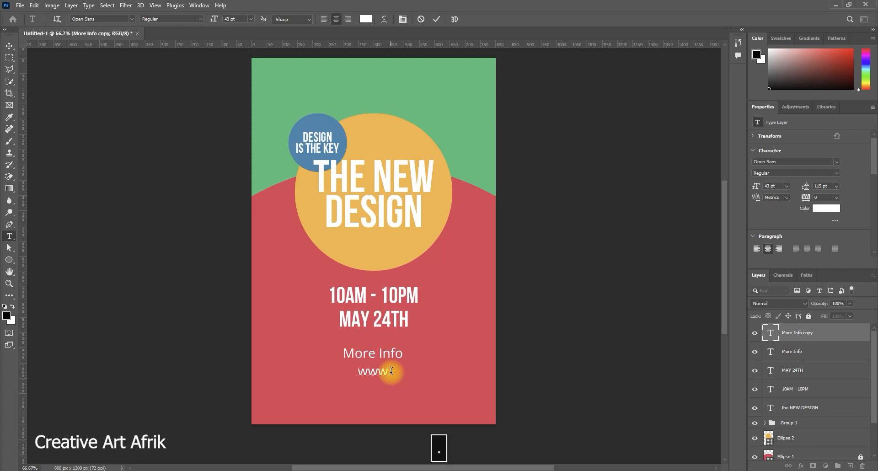
pyautogui.write('ti')
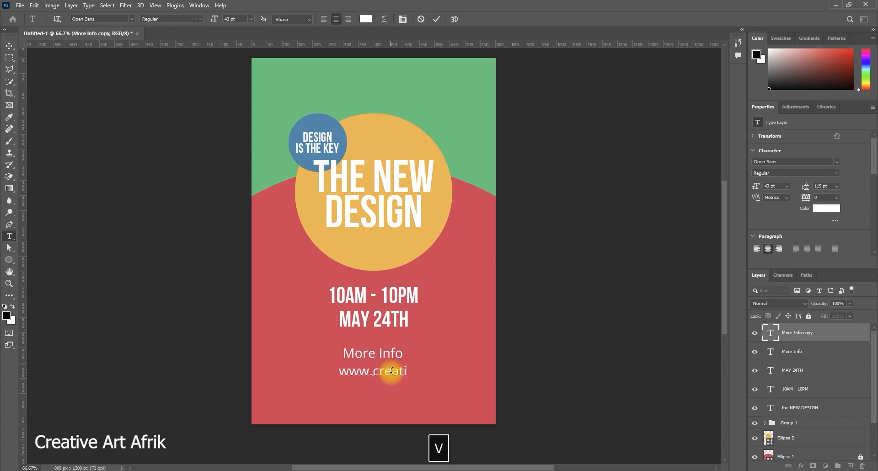
pyautogui.write('veartafri')
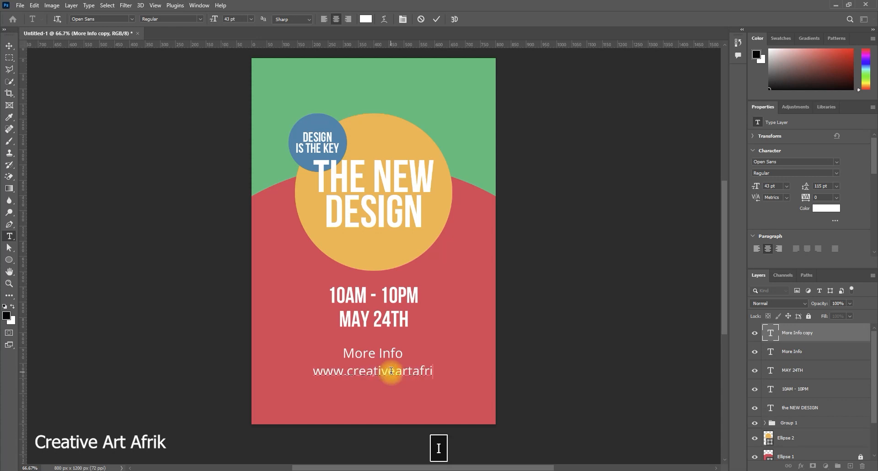
pyautogui.write('k.com')
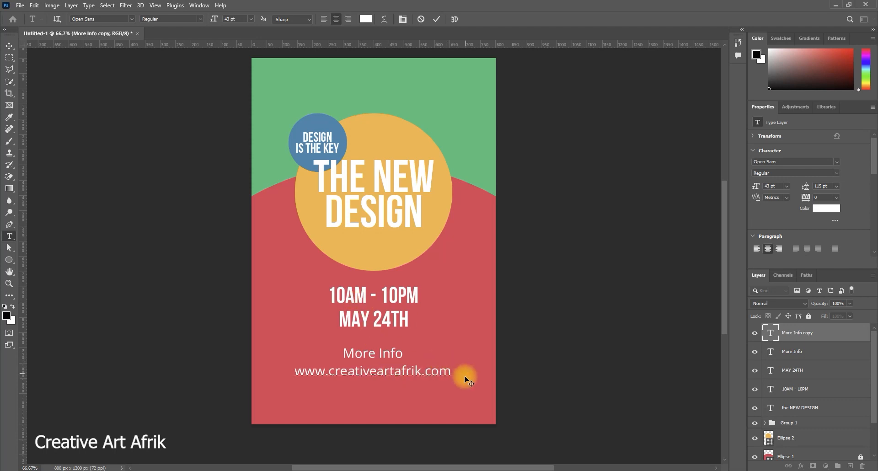
# Reduce the web address text to 30 pt and nudge "More Info" down slightly closer to it.
pyautogui.moveTo(455, 372); pyautogui.dragTo(284, 369)
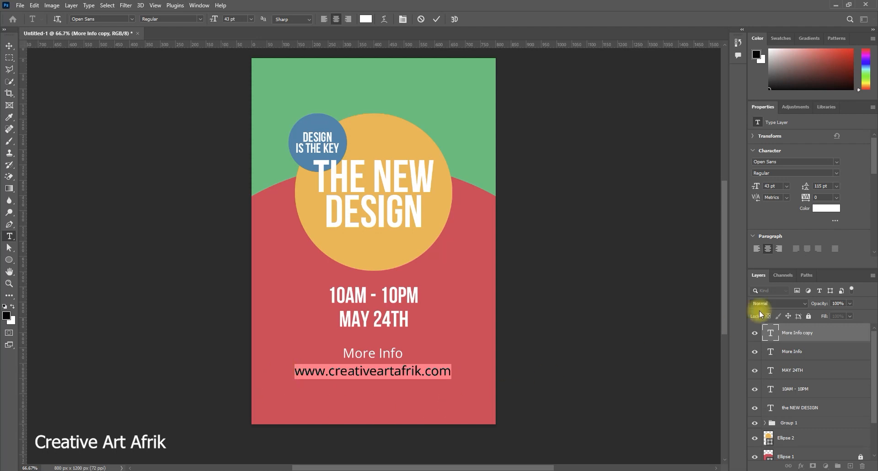
pyautogui.moveTo(757, 186); pyautogui.dragTo(747, 186)
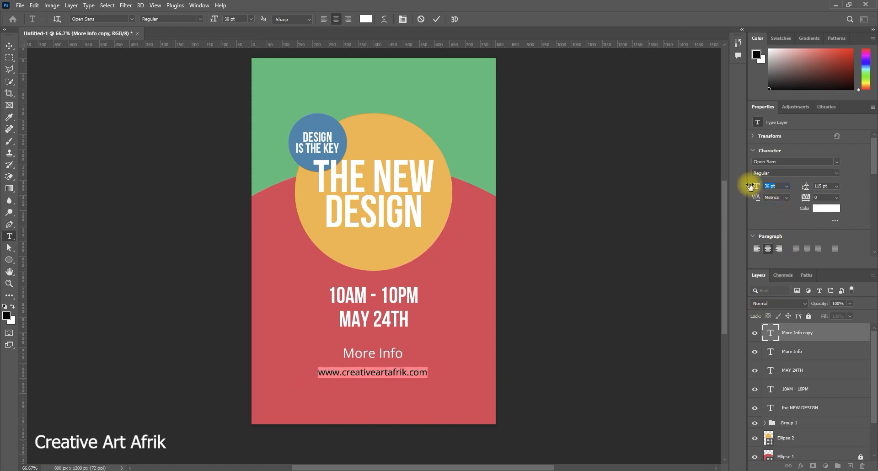
pyautogui.click(8, 47)
pyautogui.click(59, 94)
pyautogui.moveTo(387, 356); pyautogui.dragTo(387, 362)
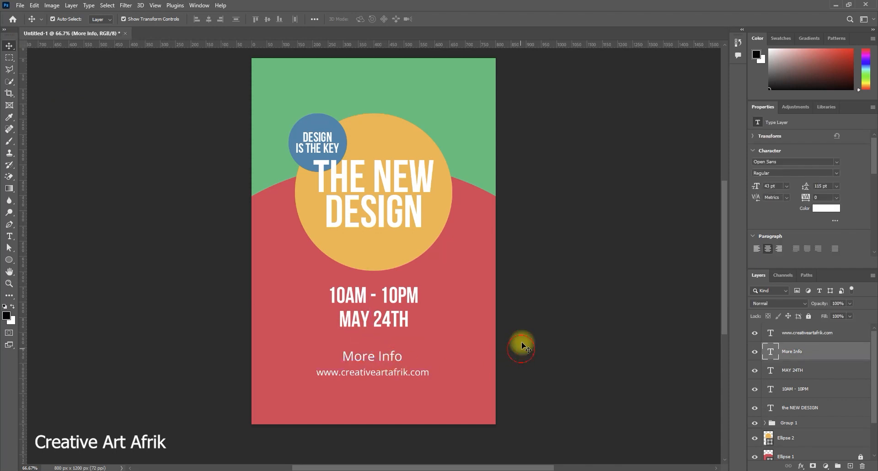
pyautogui.click(522, 338)
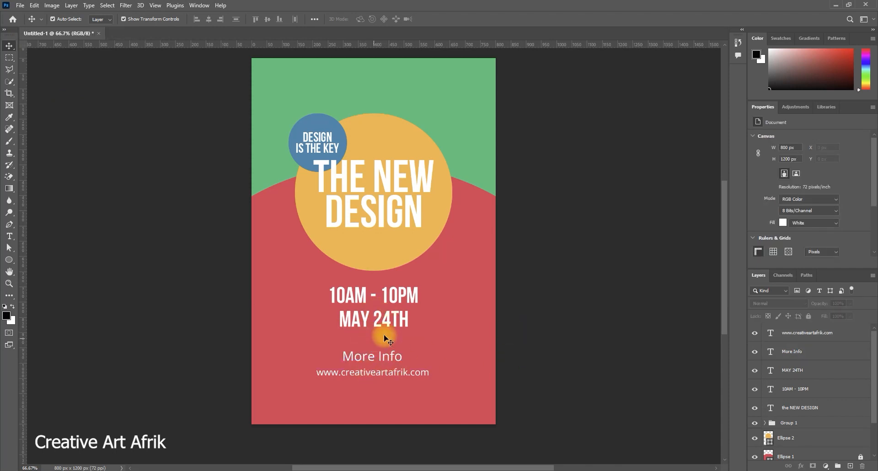
# Duplicate the web address text layer and place the copy below the original, near the poster's bottom edge.
pyautogui.click(800, 335)
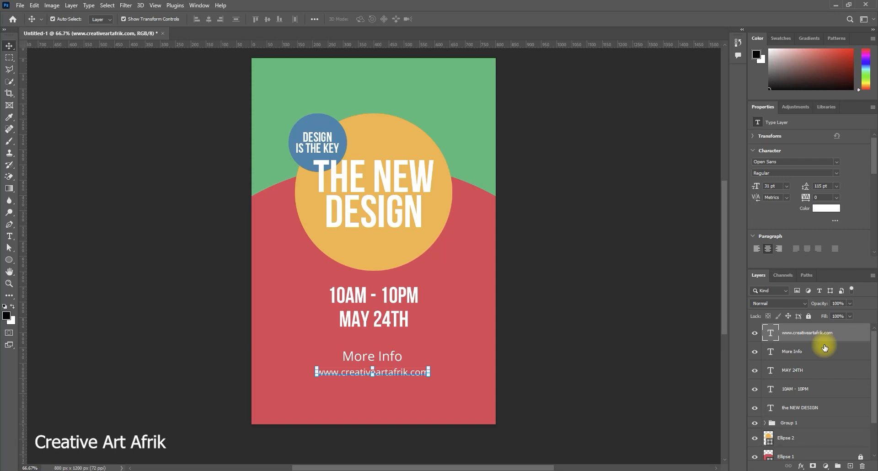
pyautogui.hotkey('ctrl', 'j')
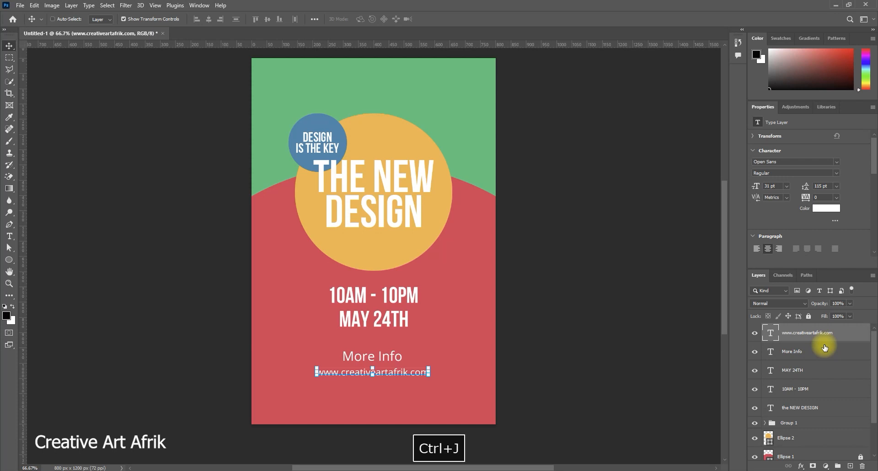
pyautogui.moveTo(395, 364); pyautogui.dragTo(386, 405)
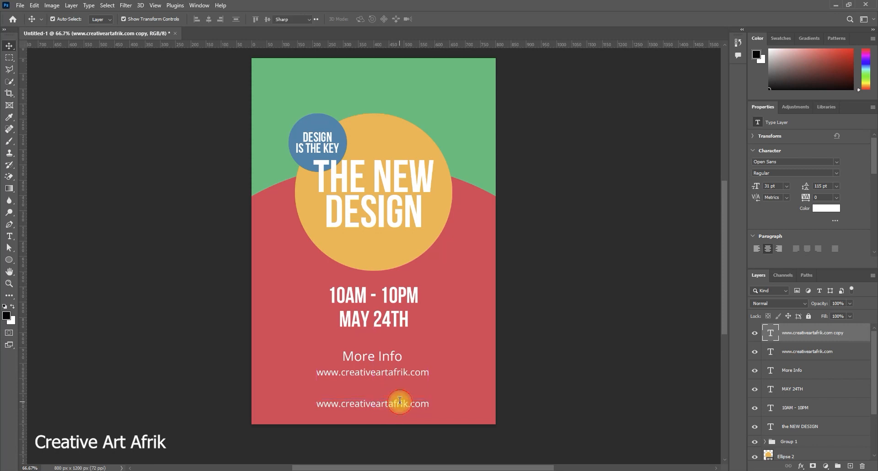
# Replace the wording of the lower web address copy with "Art - Animation - Food - Design - Photoshop".
pyautogui.doubleClick(399, 402)
pyautogui.write('Art')
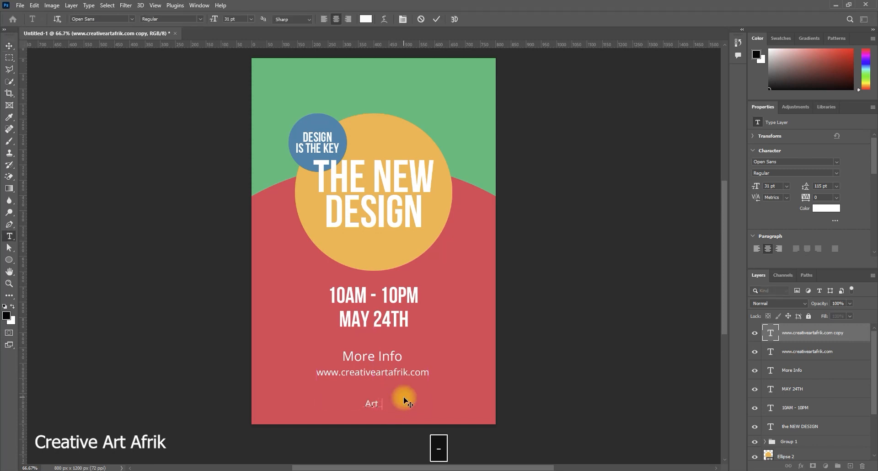
pyautogui.write(' - ')
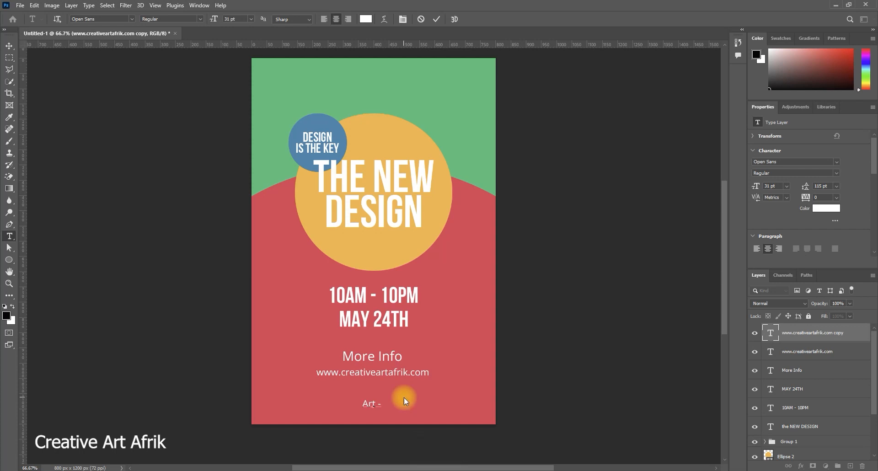
pyautogui.write('Animation')
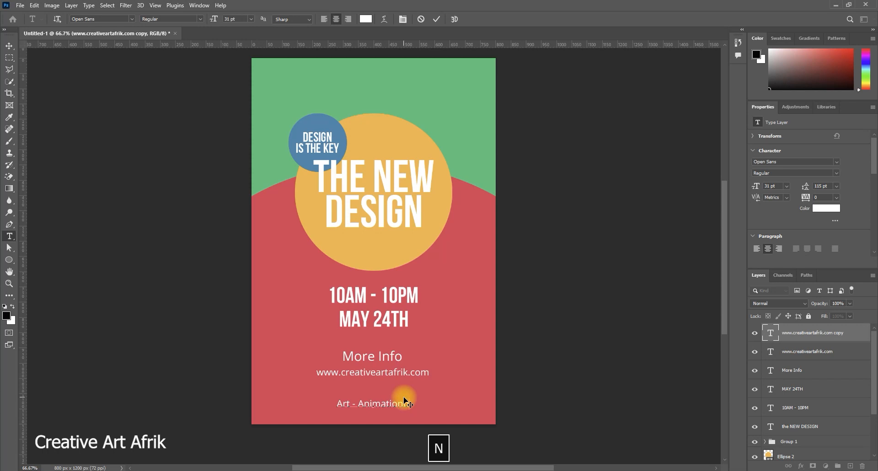
pyautogui.press('BackSpace')
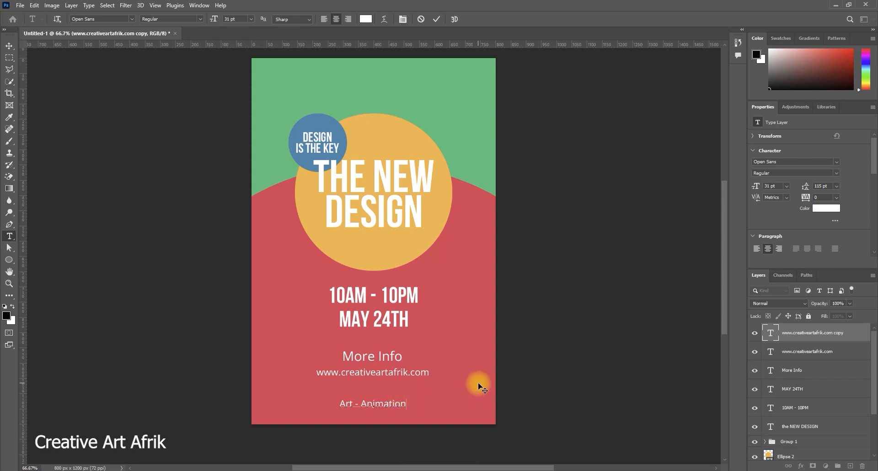
pyautogui.write('- Food ')
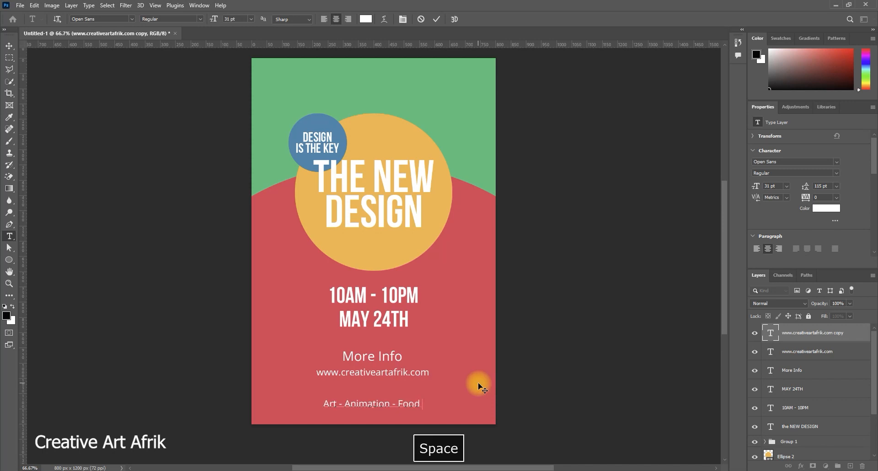
pyautogui.write('- ')
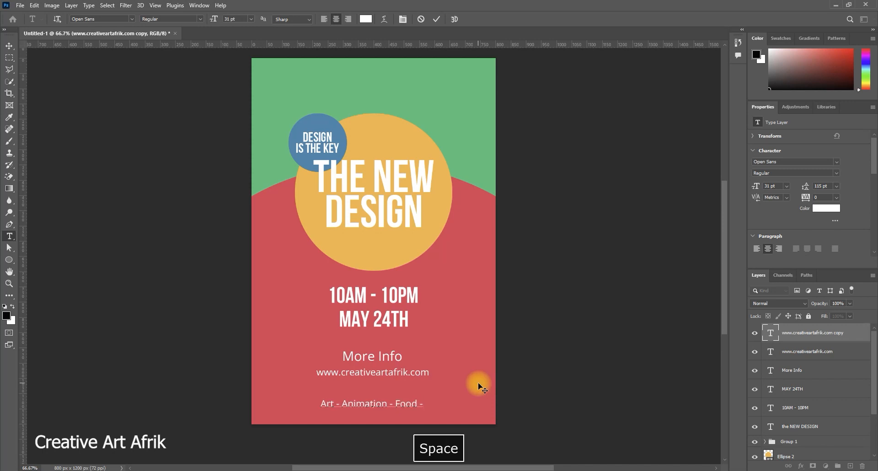
pyautogui.write('Des')
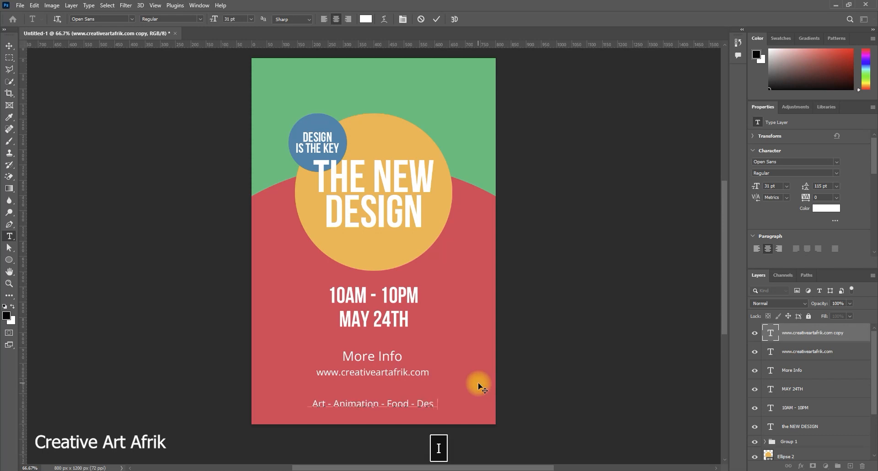
pyautogui.write('iogn')
pyautogui.press('BackSpace')
pyautogui.press('BackSpace')
pyautogui.press('BackSpace')
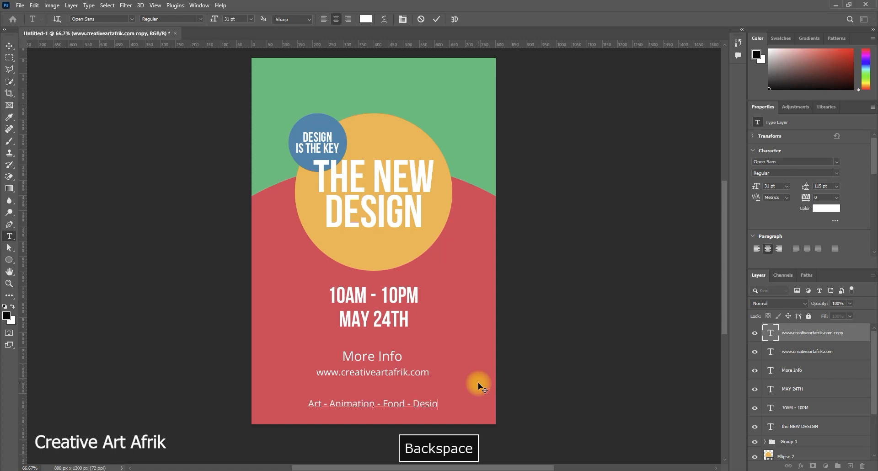
pyautogui.write('gn ')
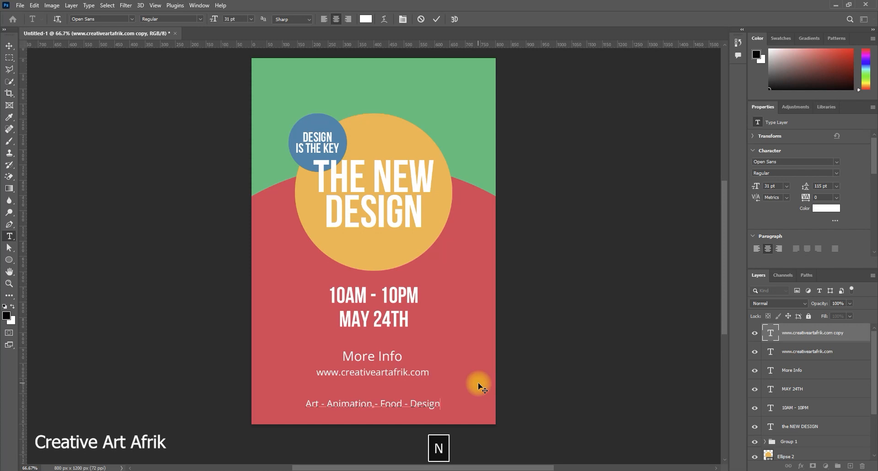
pyautogui.write('-')
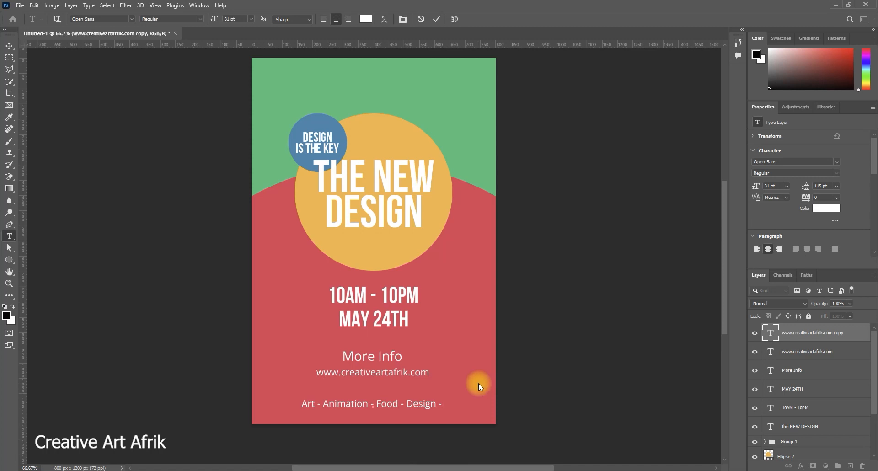
pyautogui.write(' Ph')
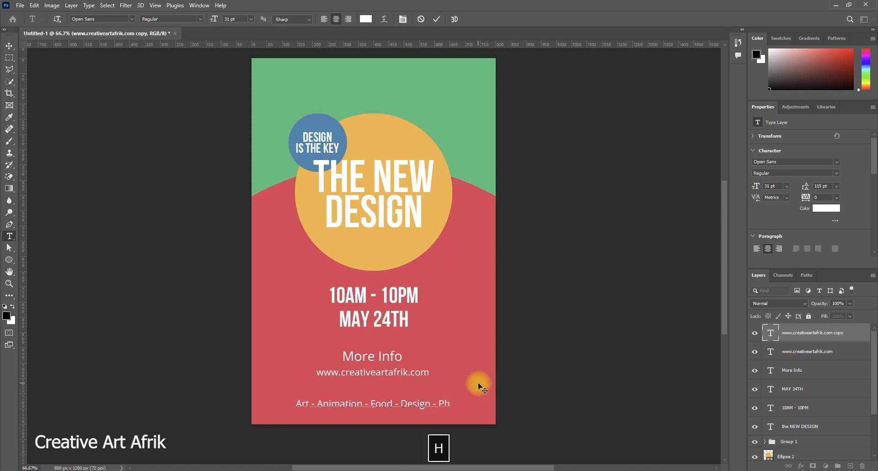
pyautogui.write('otoshop')
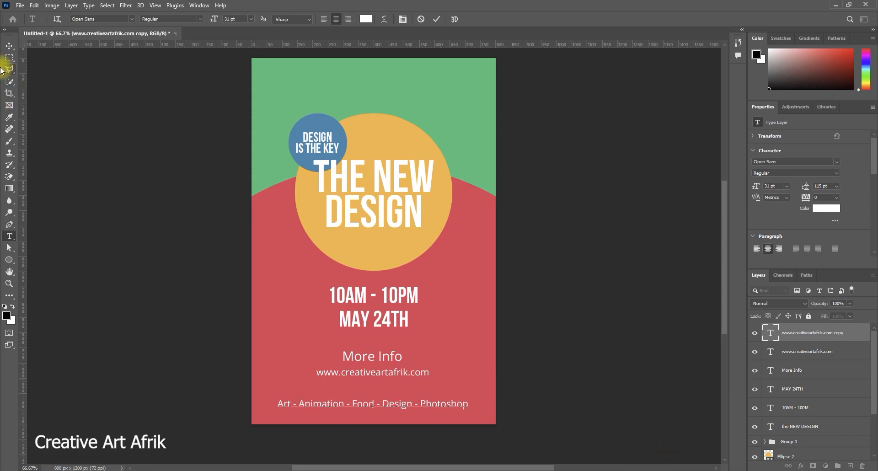
pyautogui.click(9, 46)
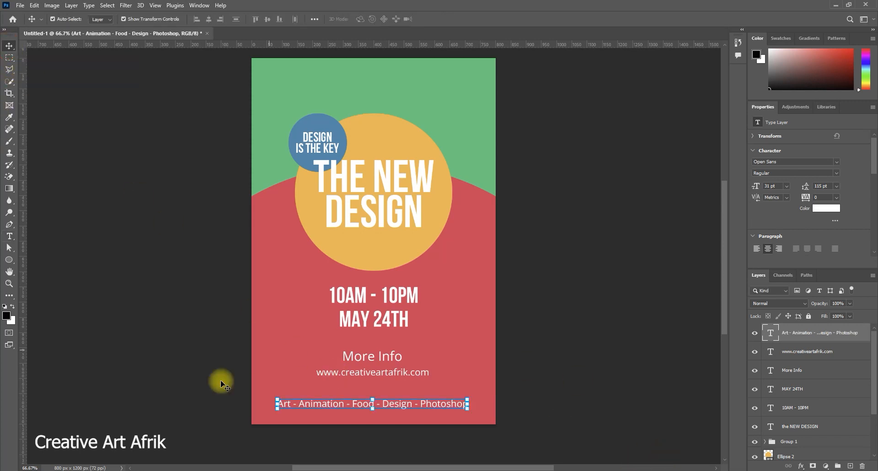
# Set the "Art - Animation - Food - Design - Photoshop" line in Bebas Neue Regular with a tracking of 200.
pyautogui.click(511, 393)
pyautogui.click(432, 404)
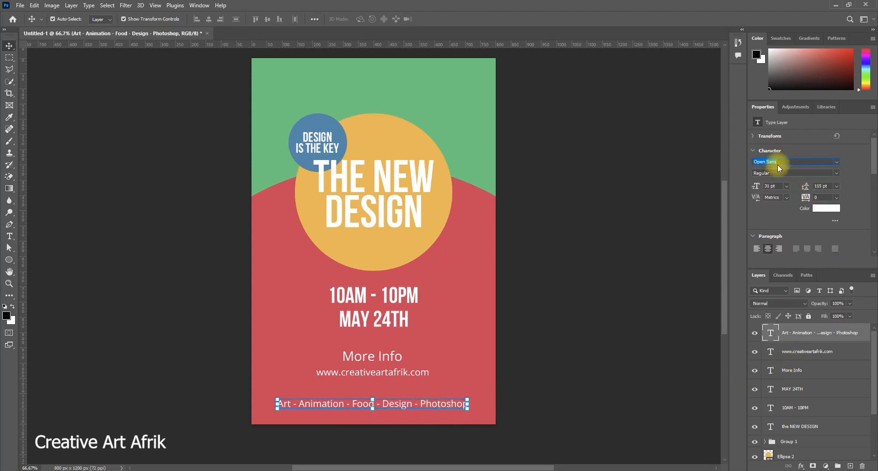
pyautogui.write('Bebas Neue')
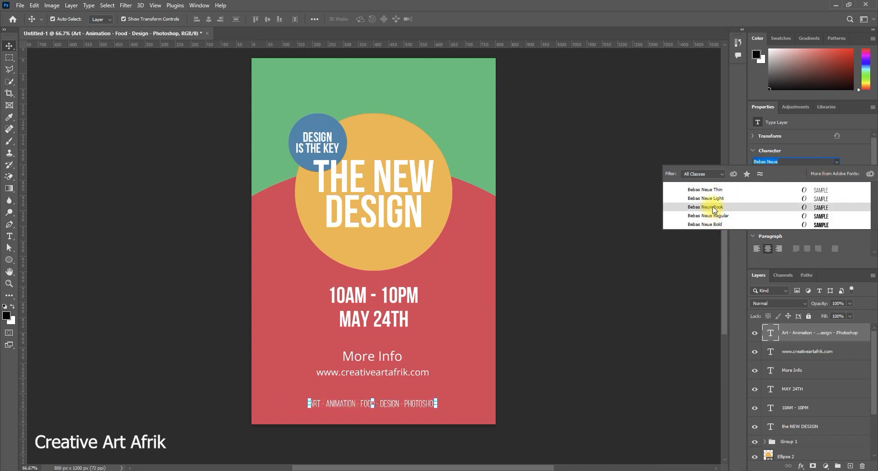
pyautogui.click(714, 215)
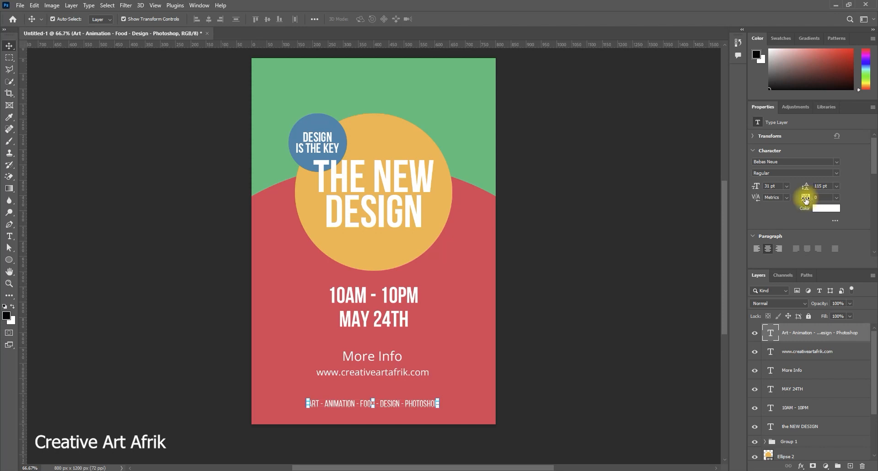
pyautogui.moveTo(806, 199); pyautogui.dragTo(805, 197)
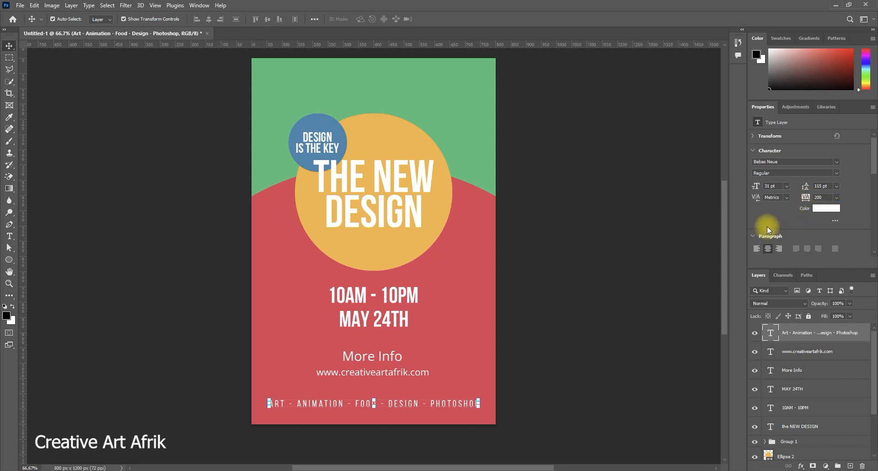
pyautogui.click(616, 296)
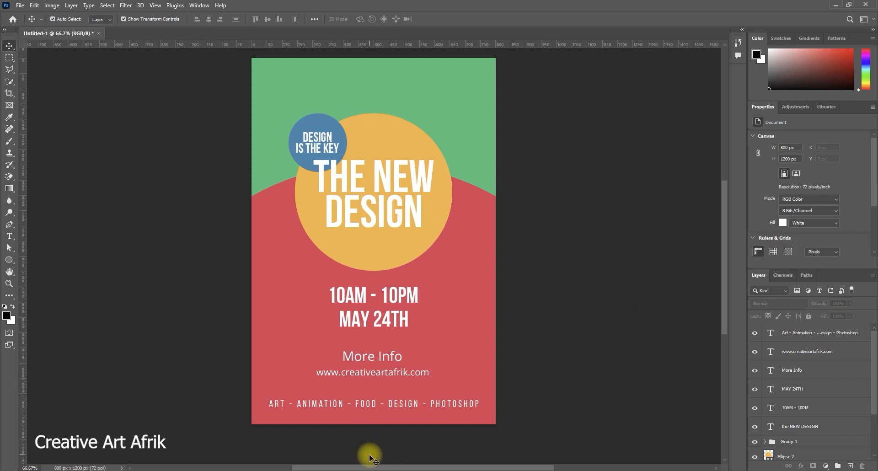
# Move the web address down towards the bottom text line and reduce its size to 23 pt.
pyautogui.moveTo(402, 376); pyautogui.dragTo(402, 384)
pyautogui.doubleClick(401, 385)
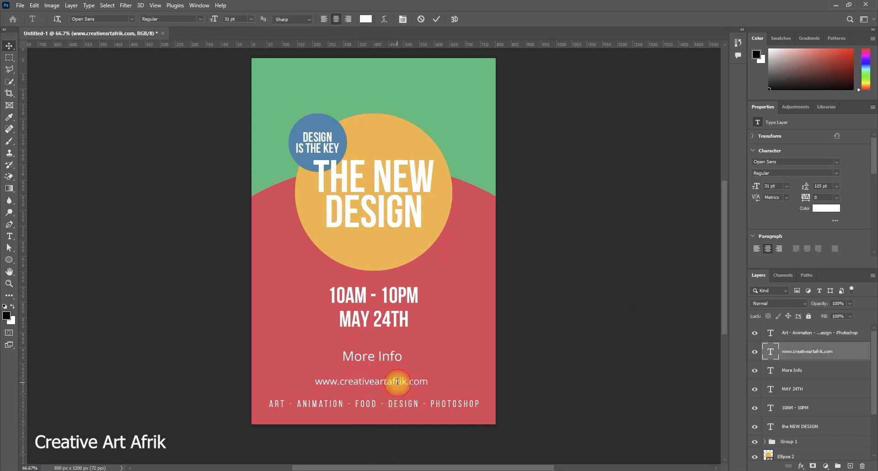
pyautogui.moveTo(760, 191); pyautogui.dragTo(753, 188)
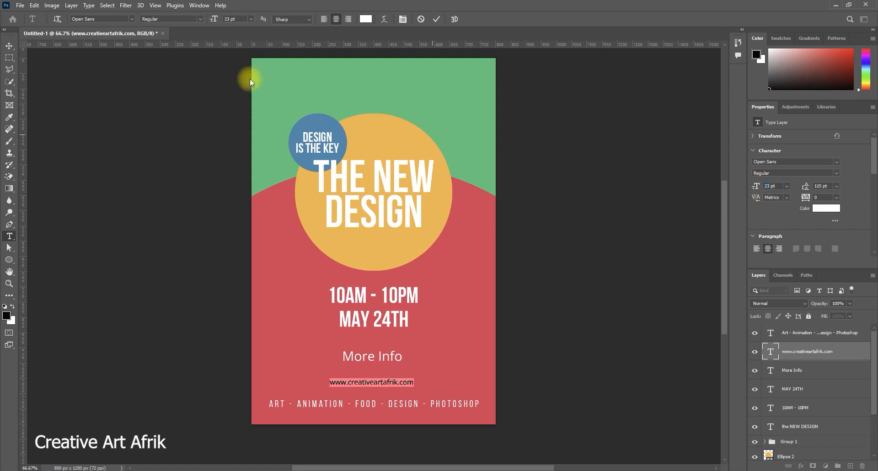
pyautogui.click(10, 45)
pyautogui.click(181, 326)
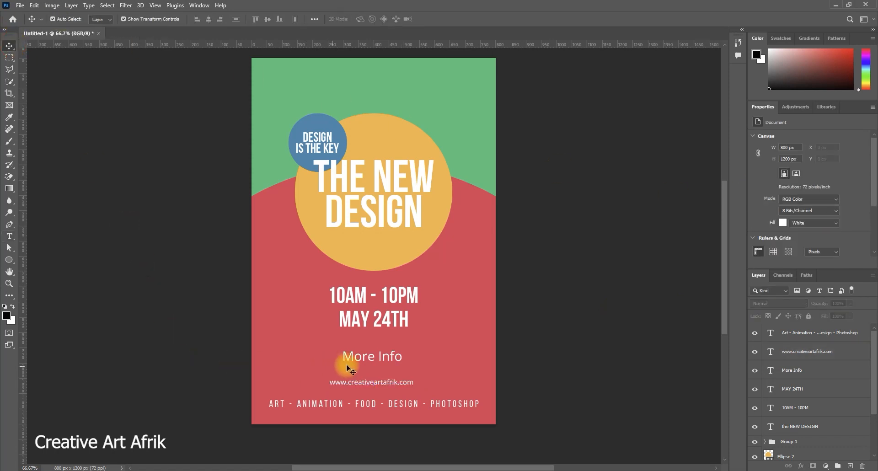
# Move "More Info" and the web address down closer to the bottom line and reduce "More Info" to 35 pt.
pyautogui.moveTo(383, 356); pyautogui.dragTo(384, 367)
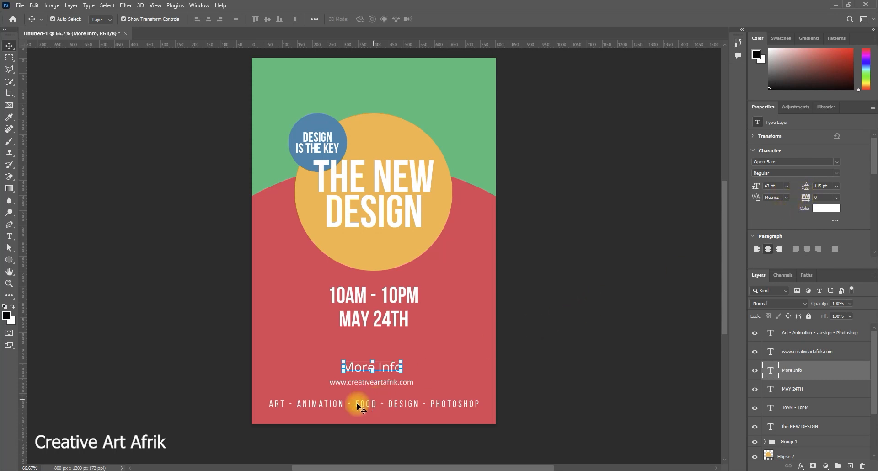
pyautogui.click(554, 357)
pyautogui.moveTo(388, 383)
pyautogui.mouseDown()
pyautogui.moveTo(391, 391)
pyautogui.moveTo(393, 369)
pyautogui.mouseUp()
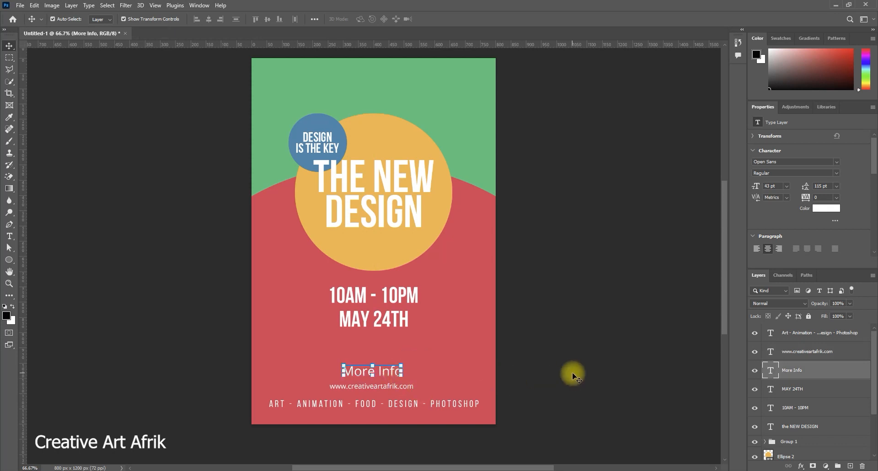
pyautogui.moveTo(755, 186); pyautogui.dragTo(753, 186)
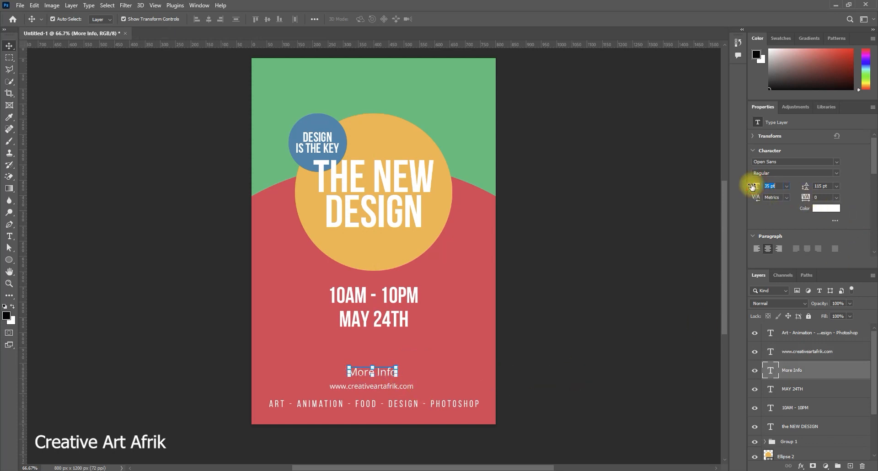
pyautogui.click(624, 292)
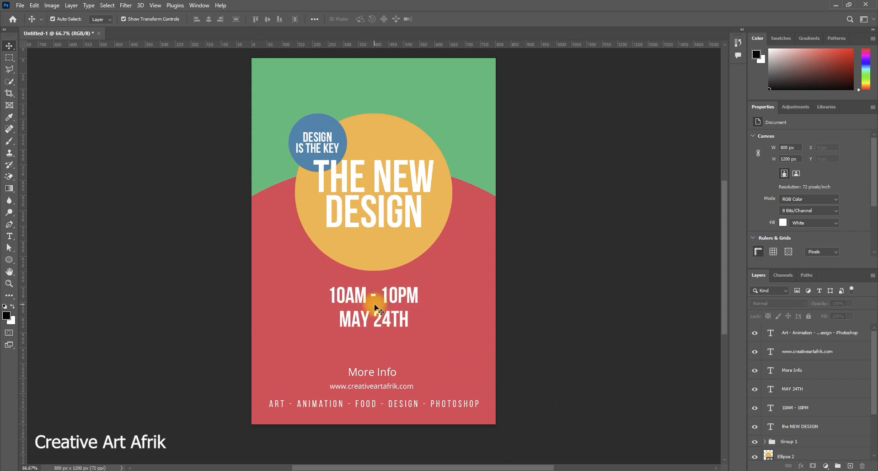
# Enlarge the "10AM - 10PM" text to 120 pt and nudge it down slightly below the yellow circle.
pyautogui.click(407, 294)
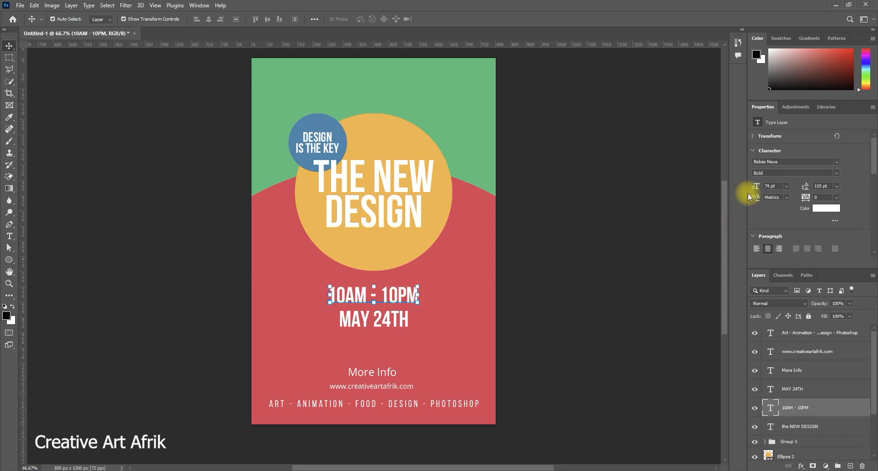
pyautogui.moveTo(757, 187); pyautogui.dragTo(777, 186)
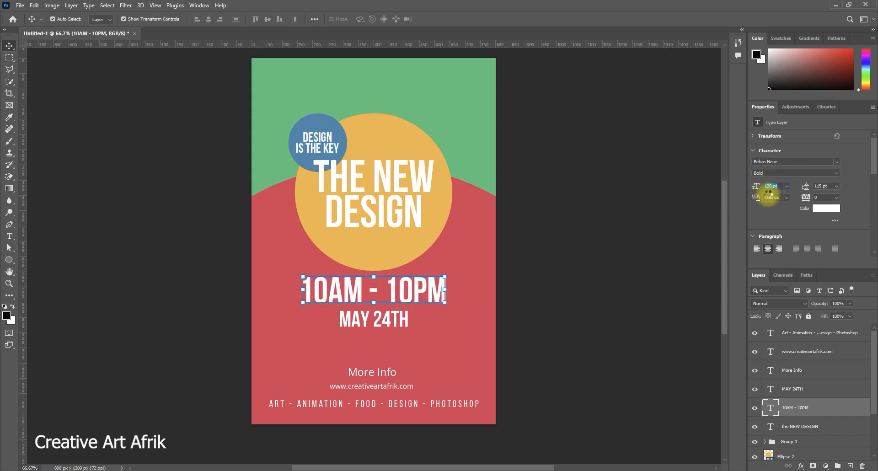
pyautogui.click(613, 241)
pyautogui.moveTo(441, 284); pyautogui.dragTo(444, 291)
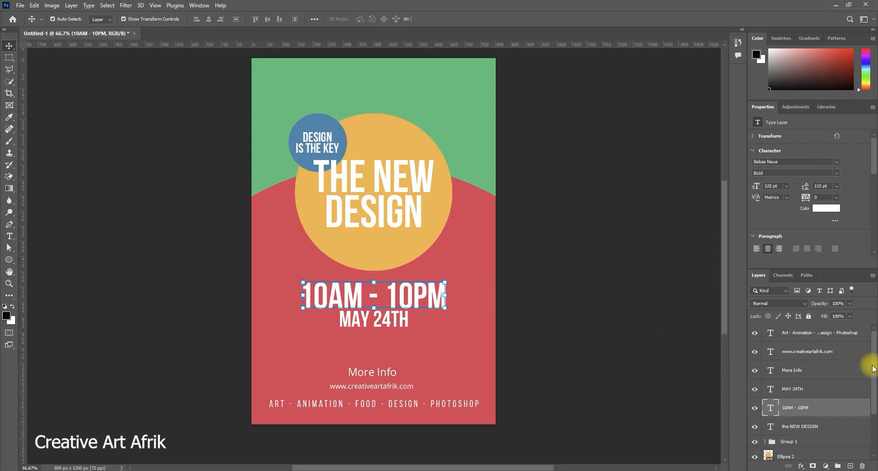
# Select the "10AM - 10PM" and "MAY 24TH" texts and move them down together, closer to "More Info".
pyautogui.scroll(-3, 868, 375)
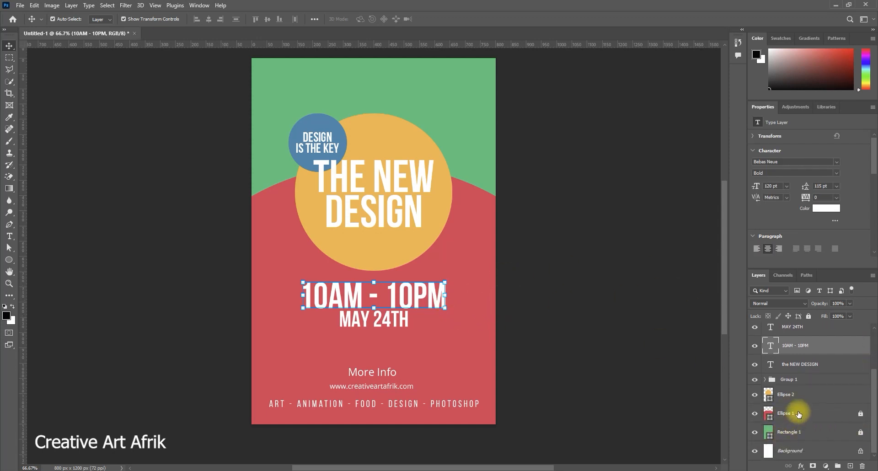
pyautogui.moveTo(467, 272); pyautogui.dragTo(336, 334)
pyautogui.moveTo(398, 320); pyautogui.dragTo(399, 342)
pyautogui.click(487, 275)
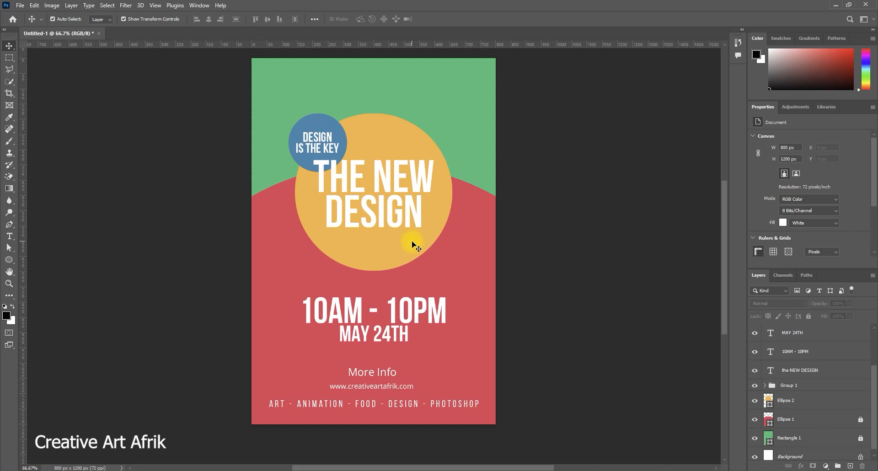
pyautogui.hotkey('ctrl', 'r')
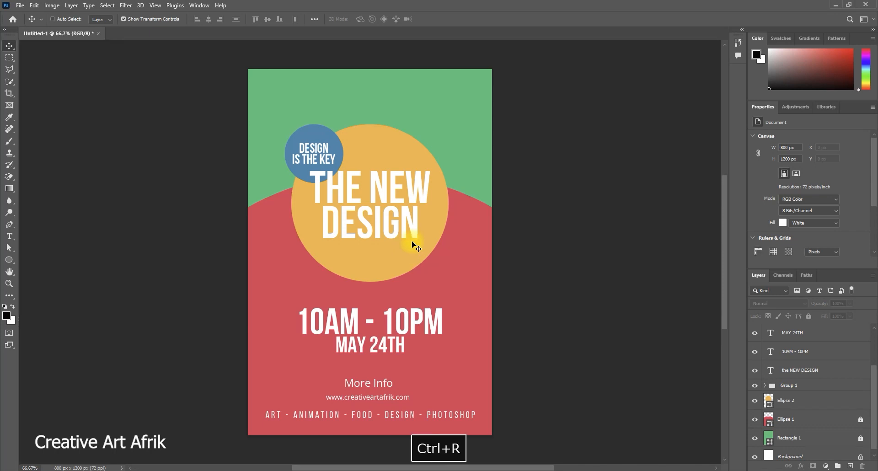
pyautogui.hotkey('ctrl', 'r')
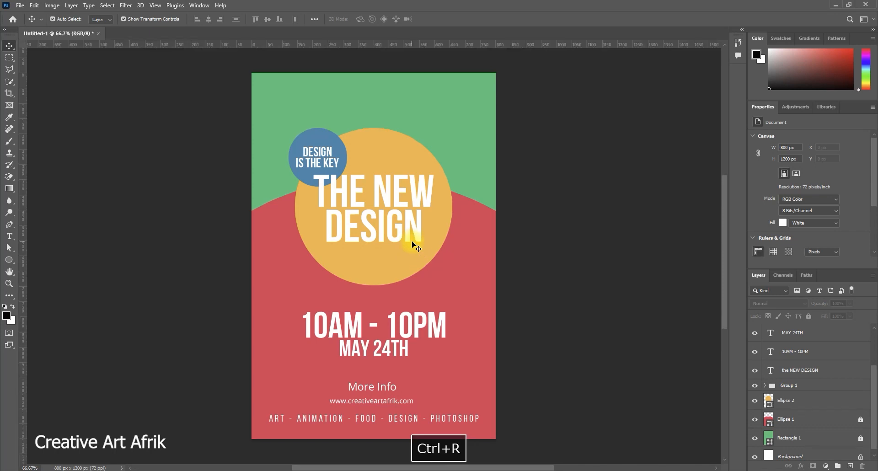
# Show the rulers and place a vertical guide at 400 px and a horizontal guide across the middle of the canvas.
pyautogui.hotkey('ctrl', 'r')
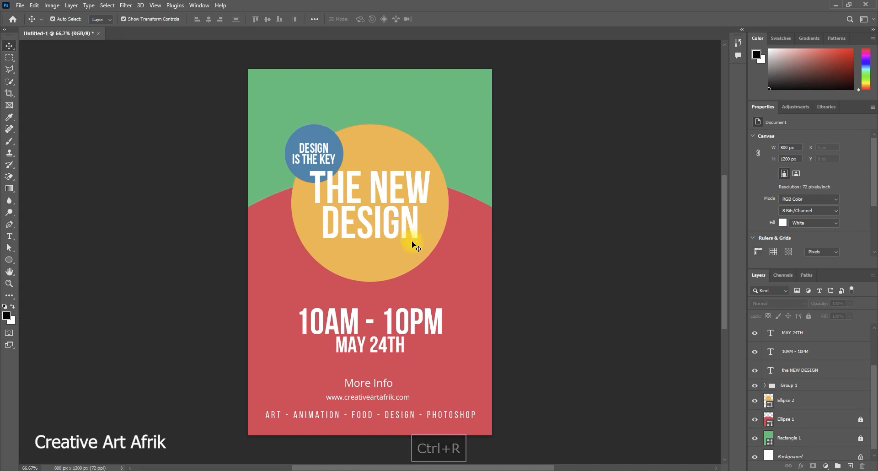
pyautogui.hotkey('ctrl', 'r')
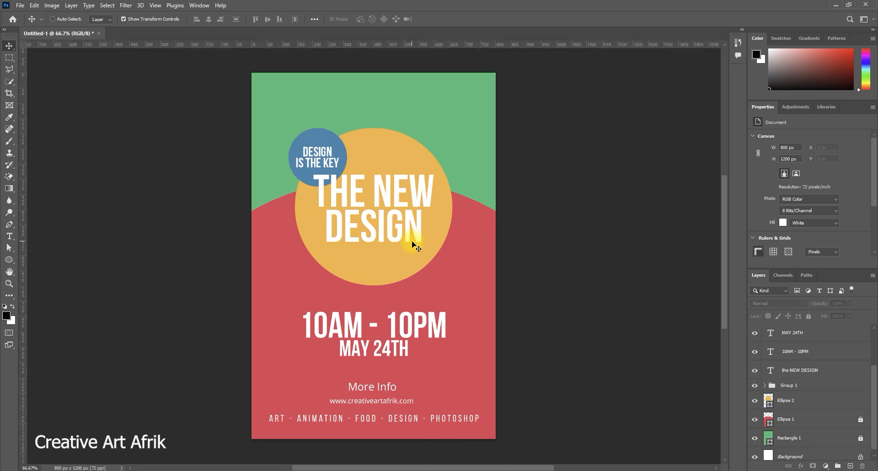
pyautogui.hotkey('ctrl', 'r')
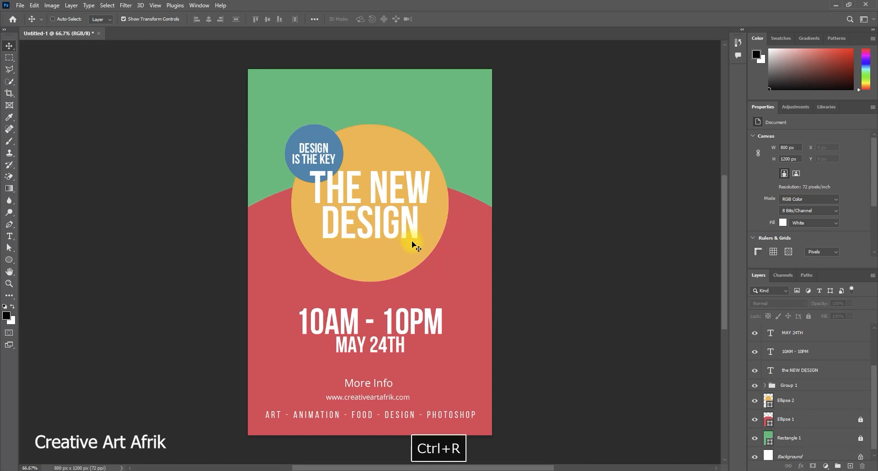
pyautogui.hotkey('ctrl', 'r')
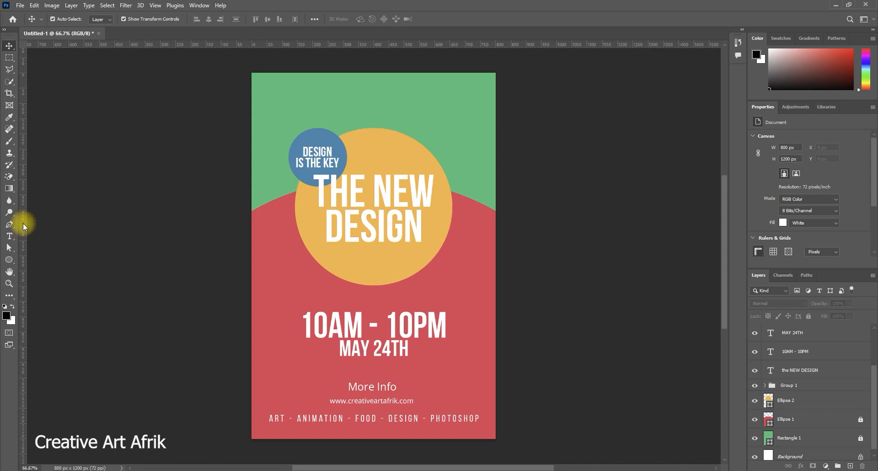
pyautogui.moveTo(23, 223); pyautogui.dragTo(376, 226)
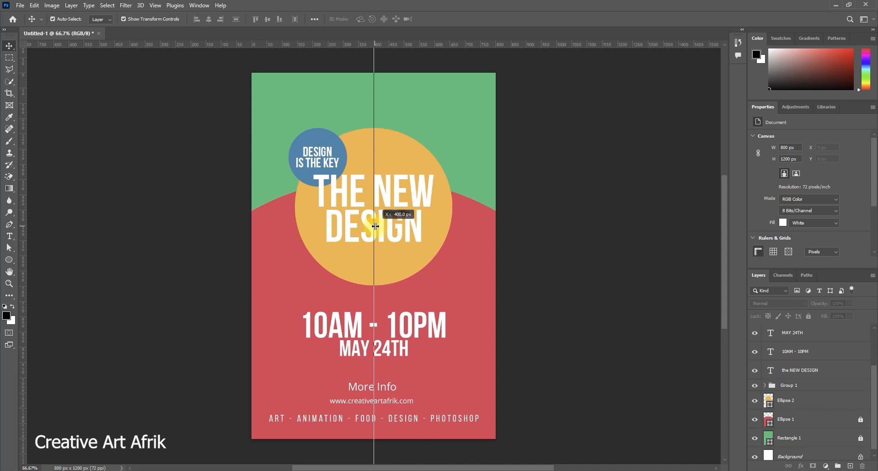
pyautogui.moveTo(375, 226); pyautogui.dragTo(374, 224)
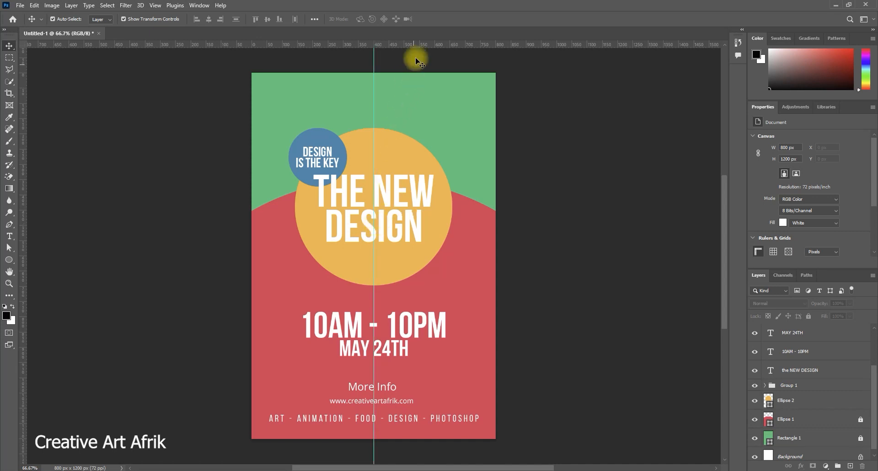
pyautogui.moveTo(419, 44); pyautogui.dragTo(411, 256)
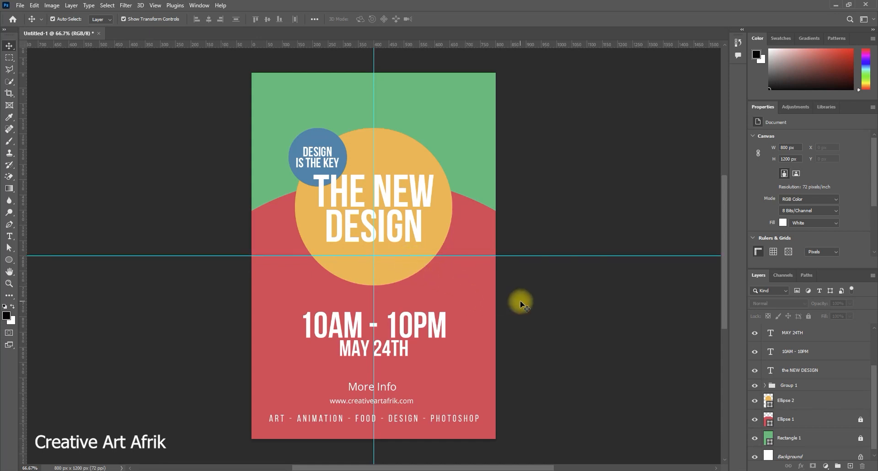
# Check the yellow circle, the "10AM - 10PM" text and the "MAY 24TH" text against the vertical guide.
pyautogui.click(393, 154)
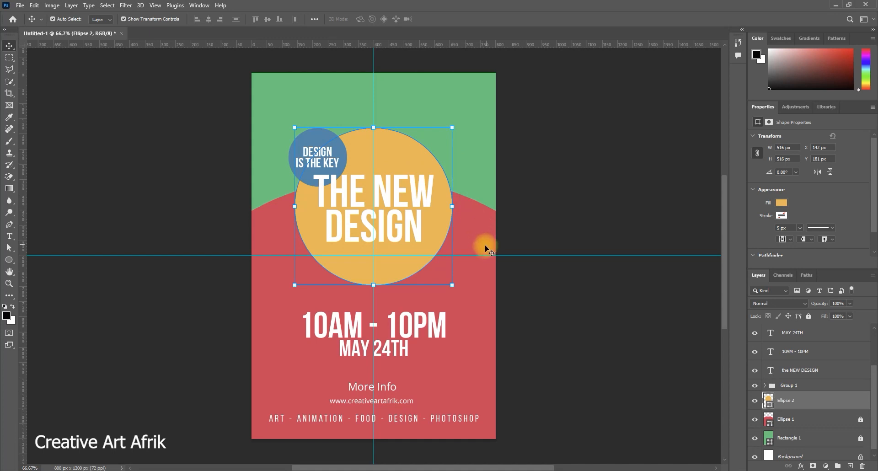
pyautogui.click(437, 333)
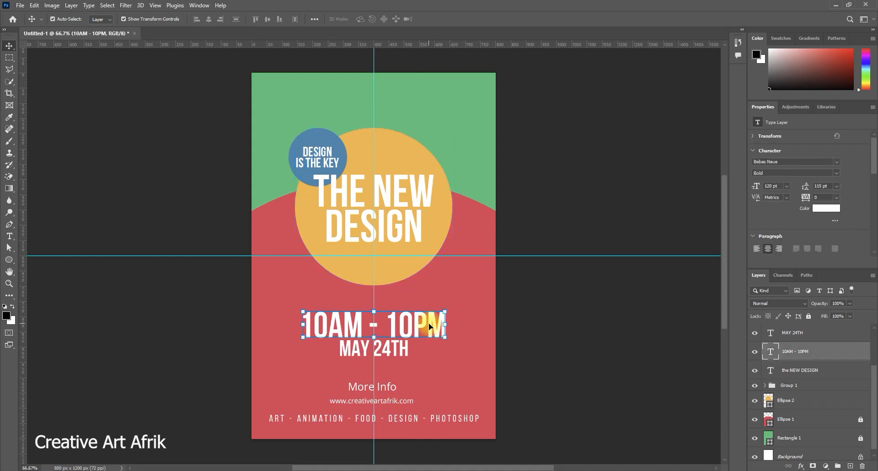
pyautogui.click(487, 367)
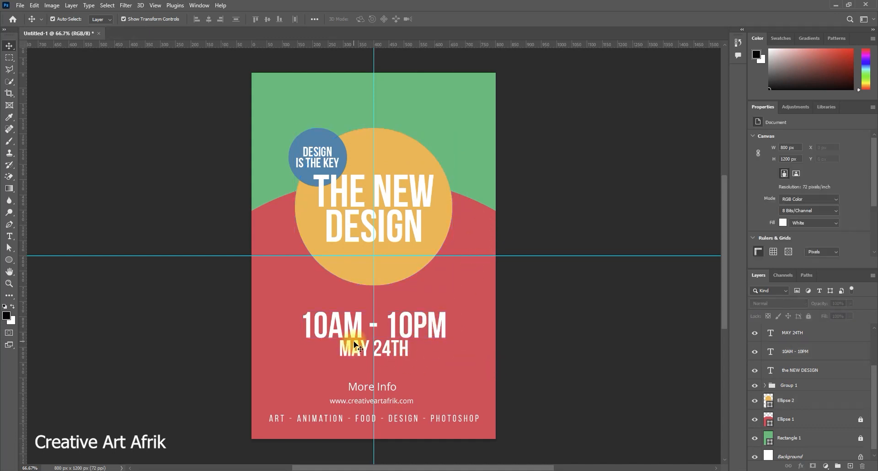
pyautogui.click(383, 349)
pyautogui.moveTo(575, 412); pyautogui.dragTo(571, 415)
# Nudge the "More Info" text so it is centred on the vertical guide and sits slightly higher above the web address.
pyautogui.click(385, 387)
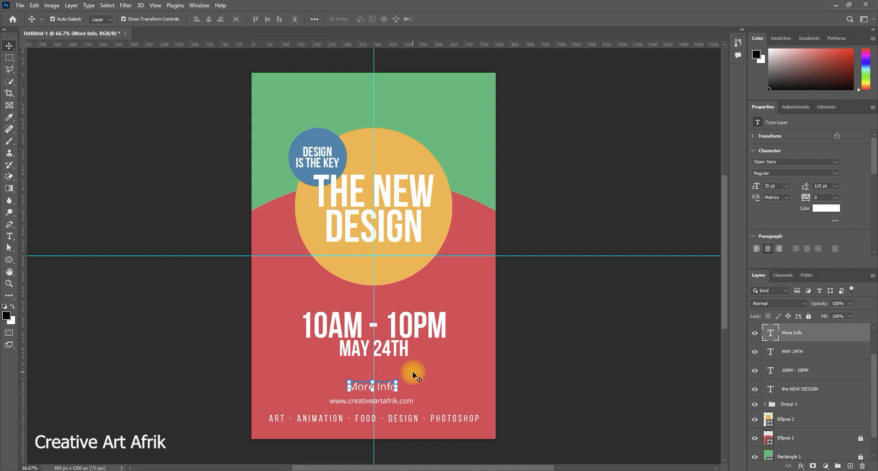
pyautogui.press('Left')
pyautogui.press('Left')
pyautogui.press('Left')
pyautogui.press('Left')
pyautogui.press('Left')
pyautogui.press('Left')
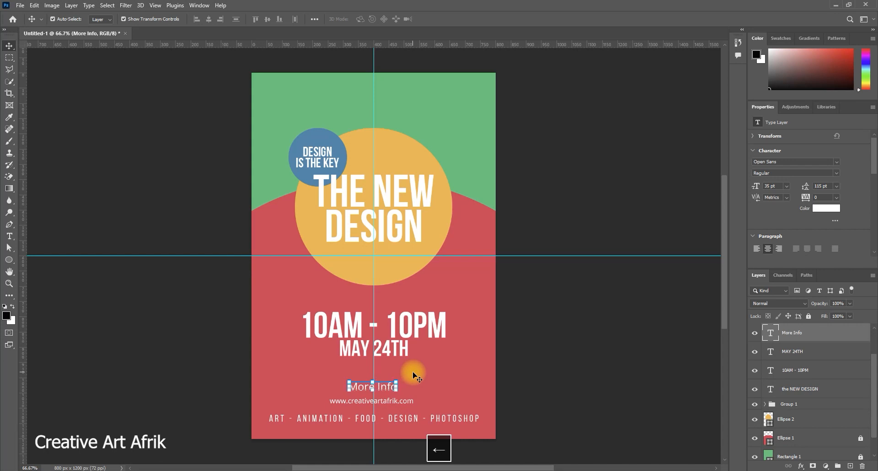
pyautogui.press('Right')
pyautogui.press('Right')
pyautogui.press('Right')
pyautogui.press('Right')
pyautogui.press('Up')
pyautogui.press('Up')
pyautogui.press('Up')
pyautogui.press('Up')
pyautogui.press('Up')
pyautogui.press('Up')
pyautogui.press('Up')
pyautogui.press('Up')
pyautogui.press('Up')
pyautogui.press('Up')
pyautogui.press('Up')
pyautogui.press('Up')
pyautogui.press('Up')
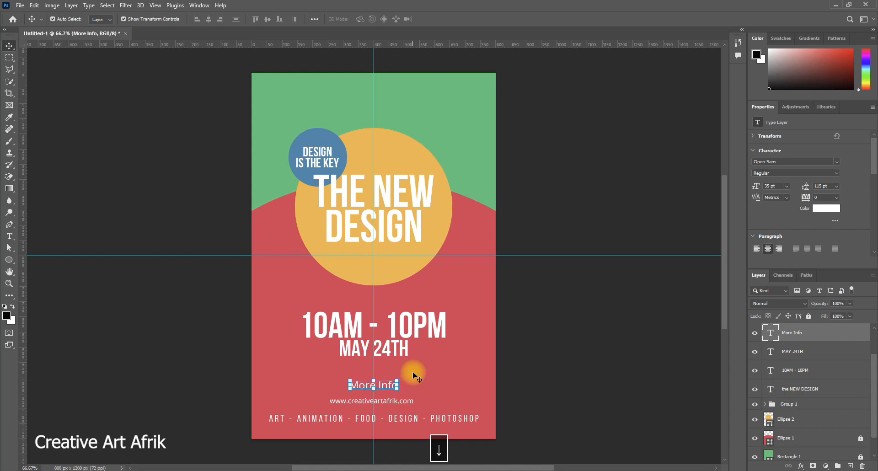
# Align the horizontal centres of "More Info", the web address and the category line, including the time and date texts as well.
pyautogui.moveTo(464, 364); pyautogui.dragTo(318, 419)
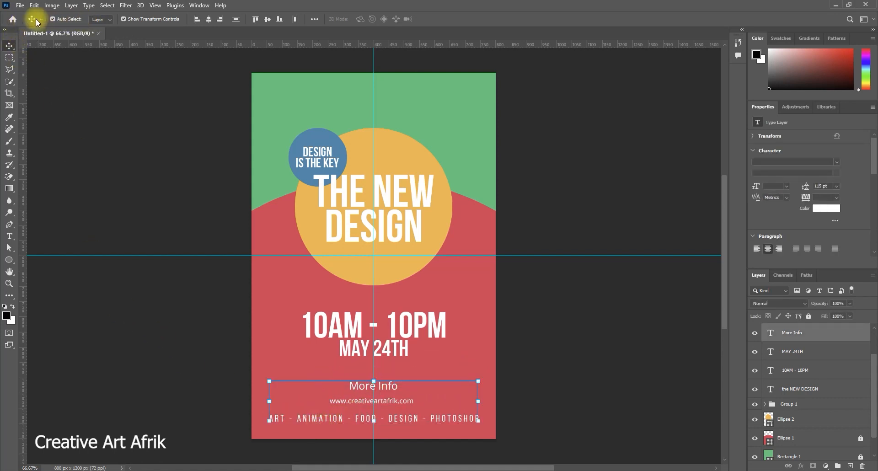
pyautogui.click(209, 19)
pyautogui.moveTo(476, 300); pyautogui.dragTo(304, 426)
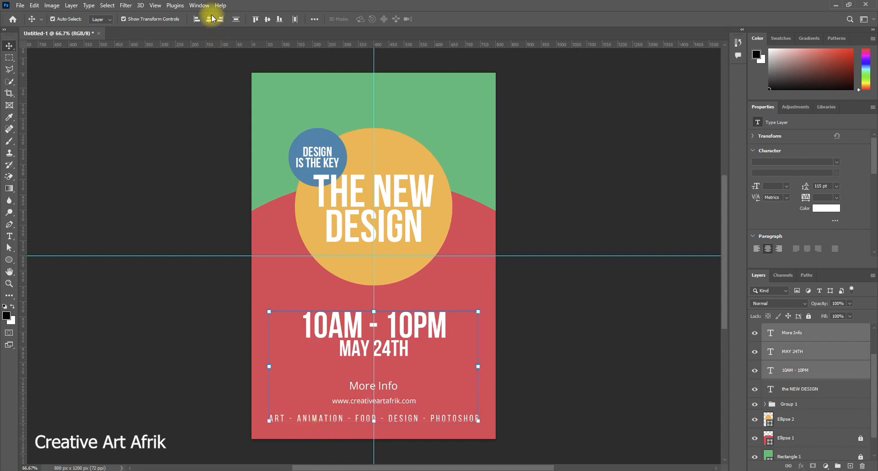
pyautogui.click(210, 19)
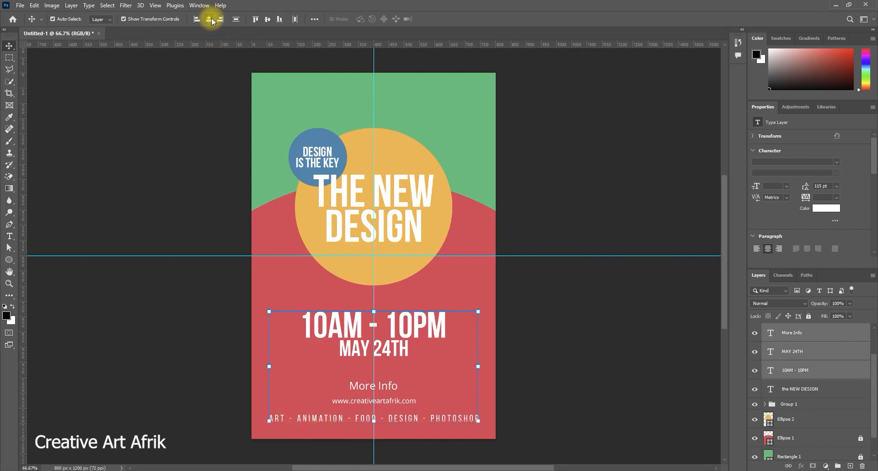
# Align the horizontal centres of the yellow circle, the title and all the texts below it, and deselect them.
pyautogui.moveTo(472, 122); pyautogui.dragTo(378, 421)
pyautogui.click(216, 23)
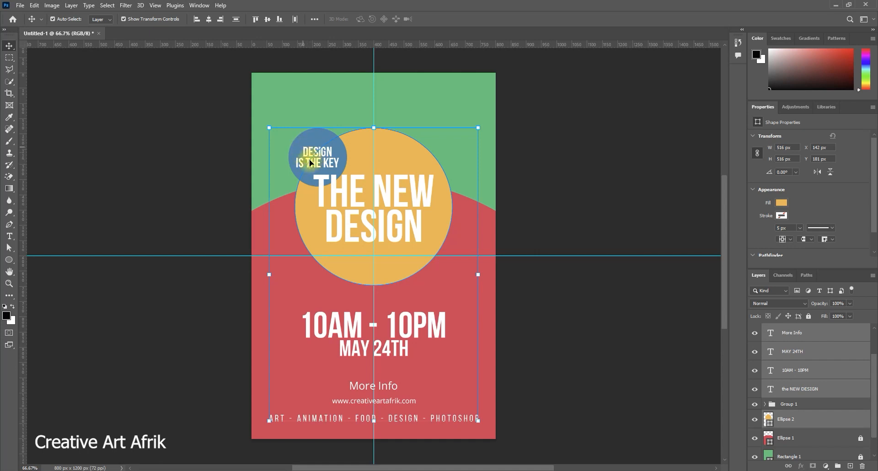
pyautogui.click(208, 19)
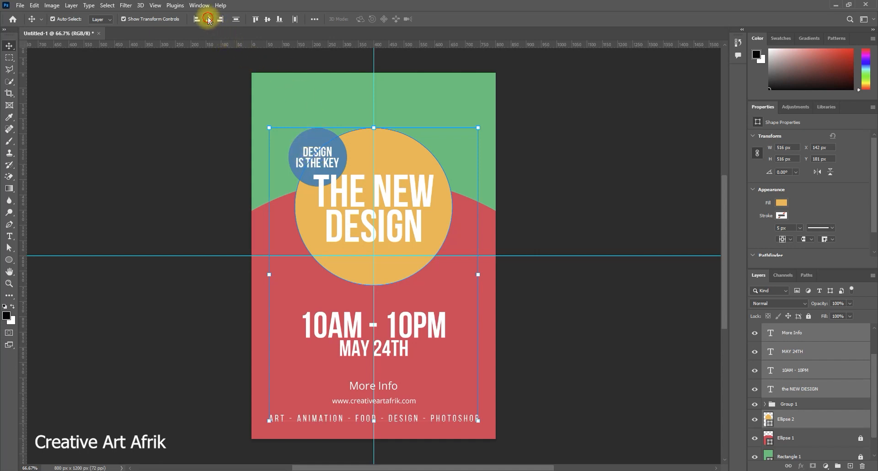
pyautogui.click(529, 185)
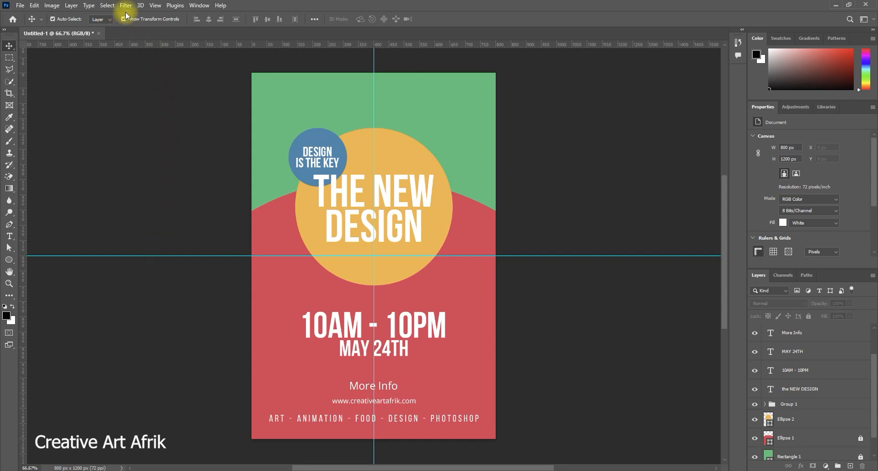
# Hide the guides on the canvas.
pyautogui.click(156, 5)
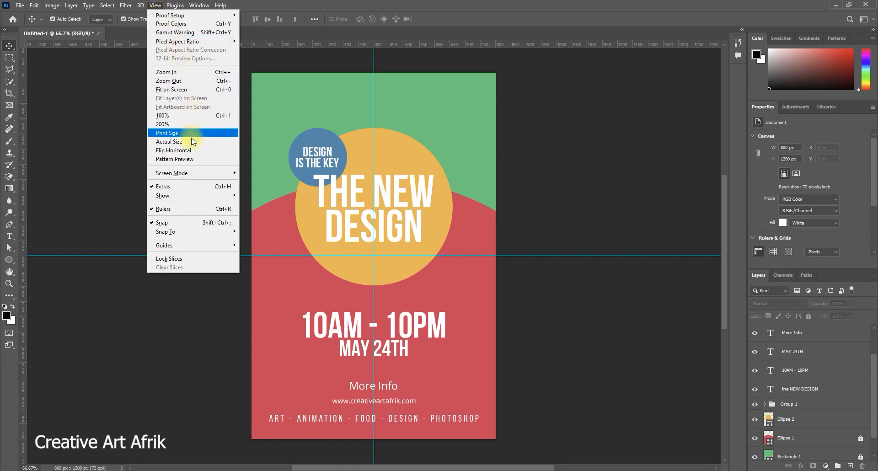
pyautogui.moveTo(195, 195)
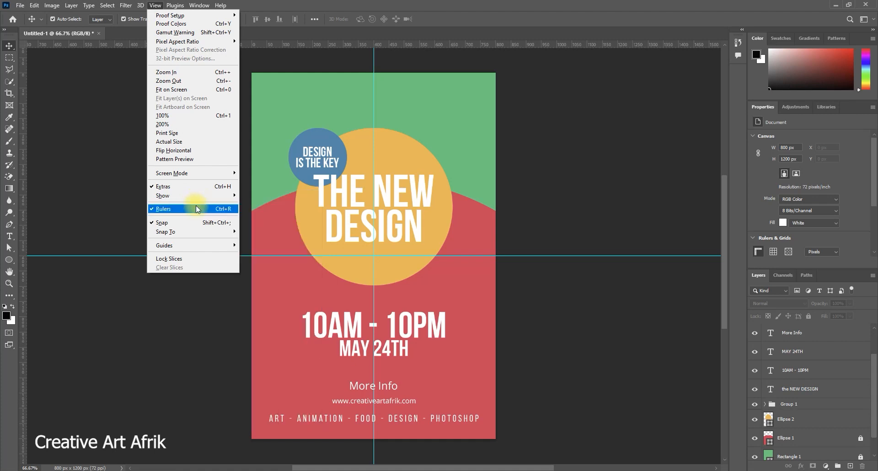
pyautogui.moveTo(213, 172)
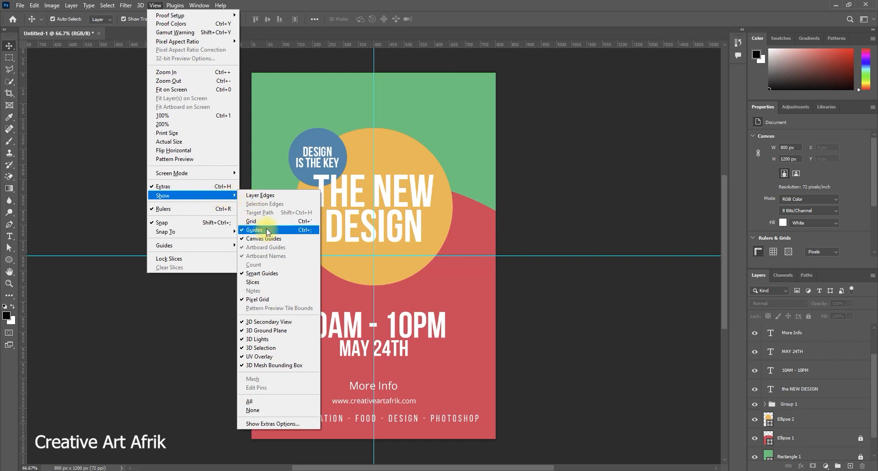
pyautogui.moveTo(168, 6)
pyautogui.click(313, 229)
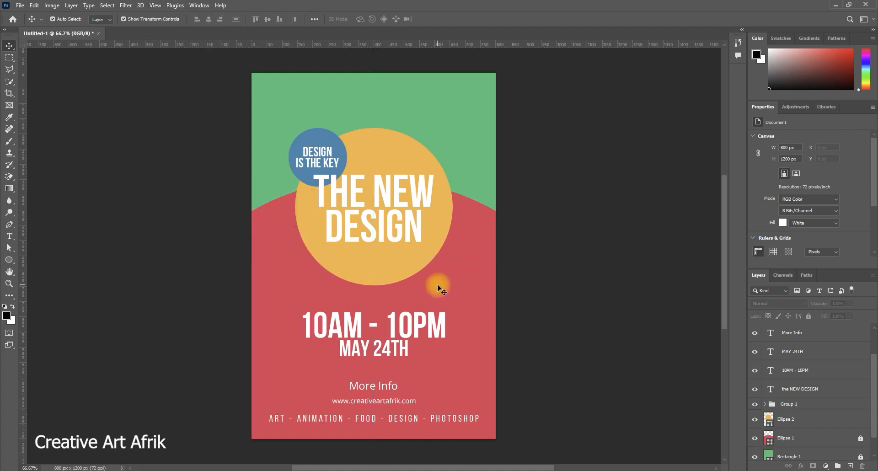